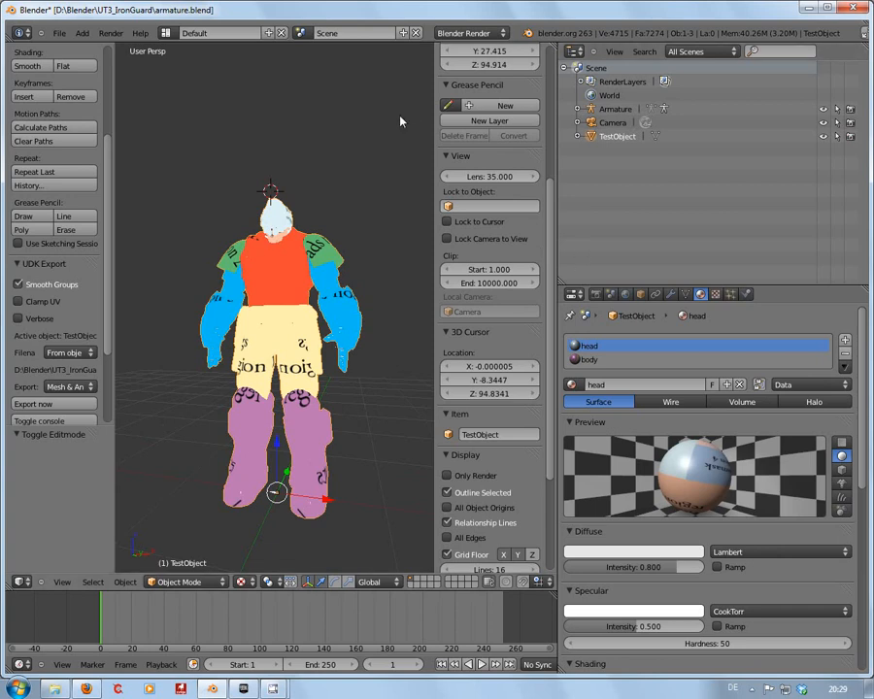
Change the viewport shading of the character model from Texture to Solid
middle_drag(354, 451, 393, 462)
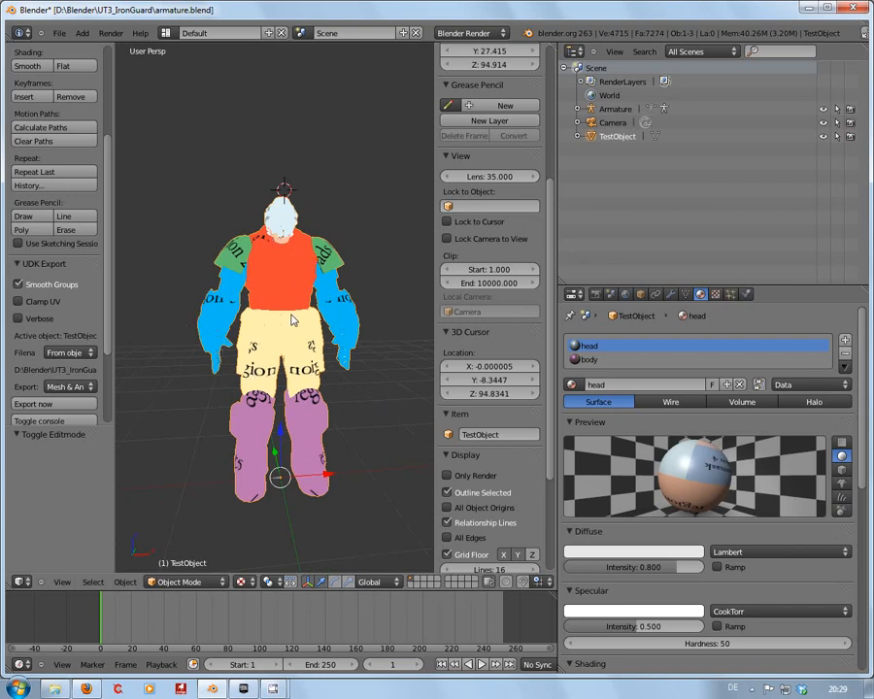
click(245, 581)
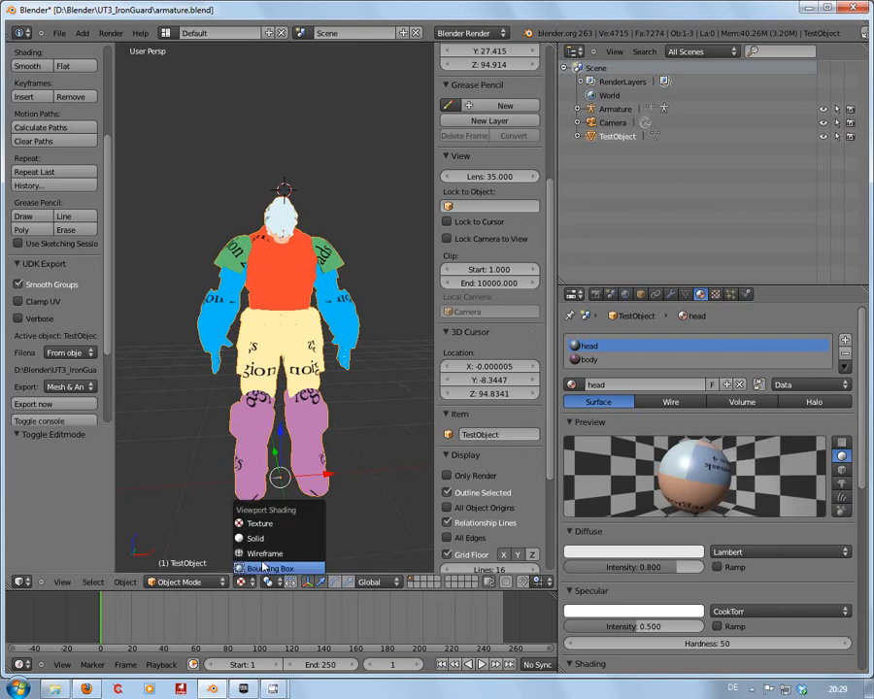
click(269, 538)
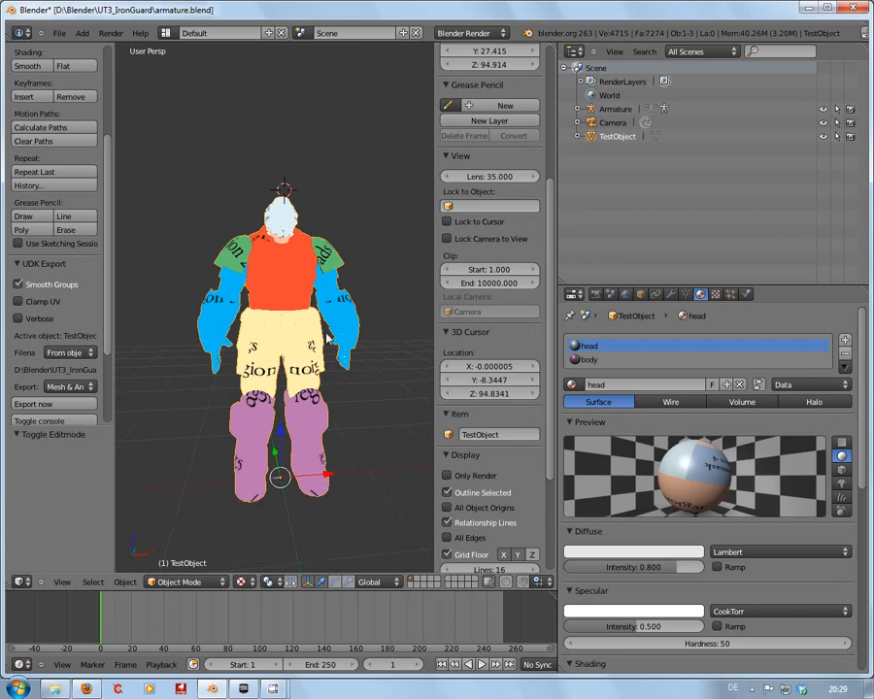
click(249, 582)
click(269, 540)
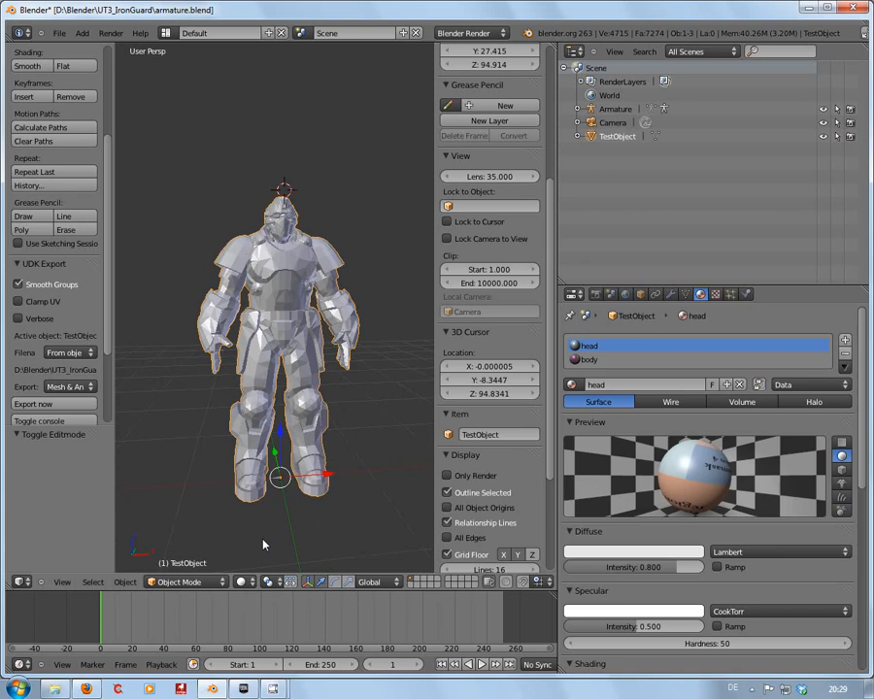
middle_drag(401, 522, 363, 533)
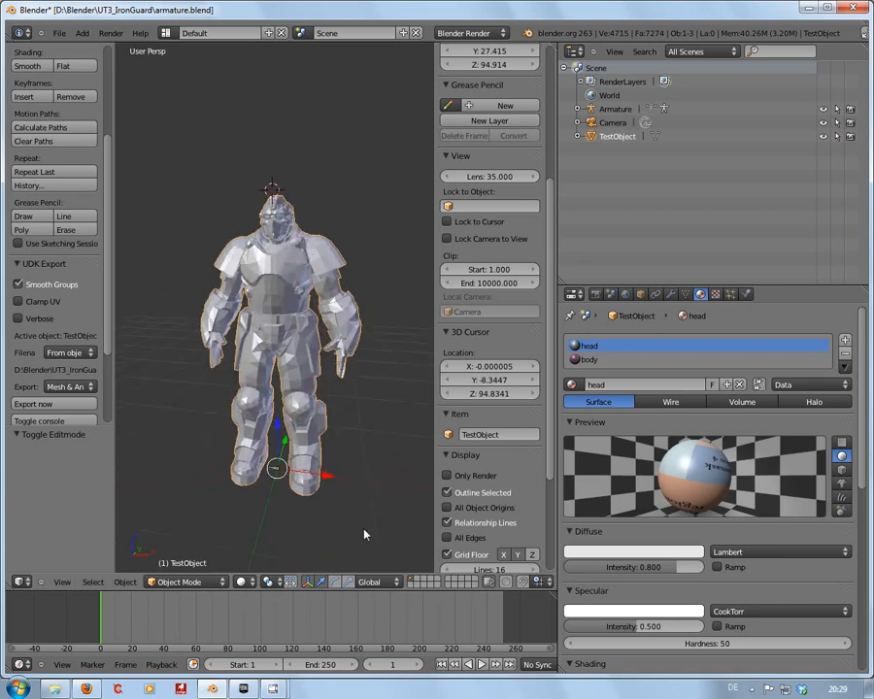
scroll(367, 531, up, 2)
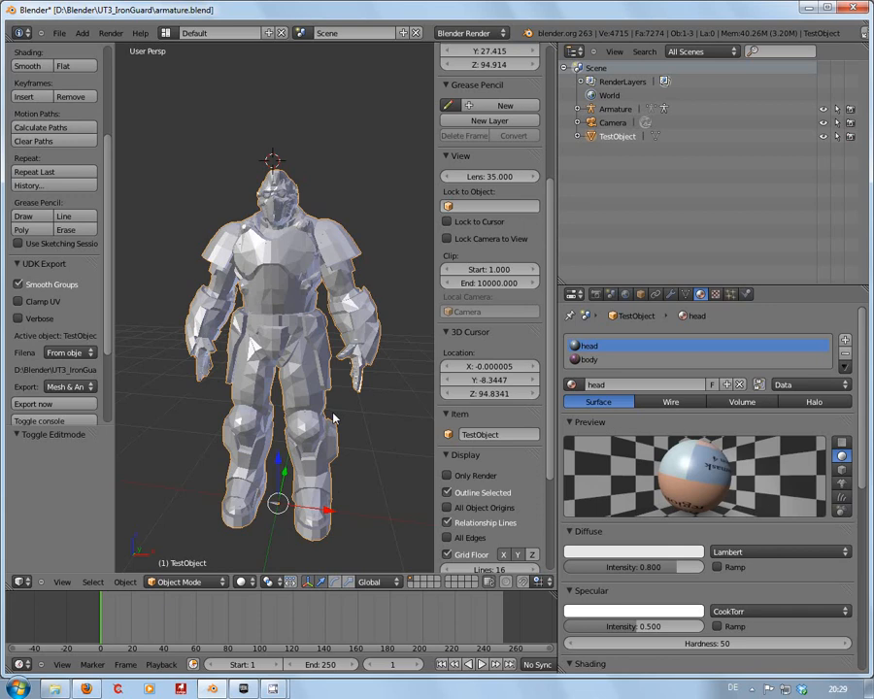
mouse_move(341, 411)
middle_down()
mouse_move(361, 414)
mouse_move(359, 404)
mouse_move(354, 419)
middle_up()
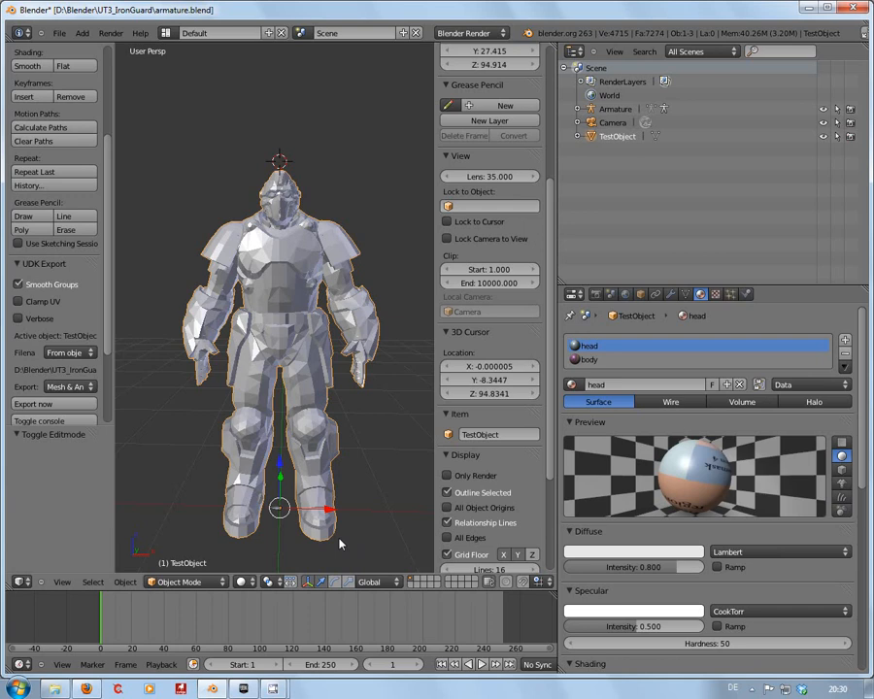
Parent the TestObject mesh to the armature using Armature Deform With Automatic Weights, and check the console output for warnings
key(a)
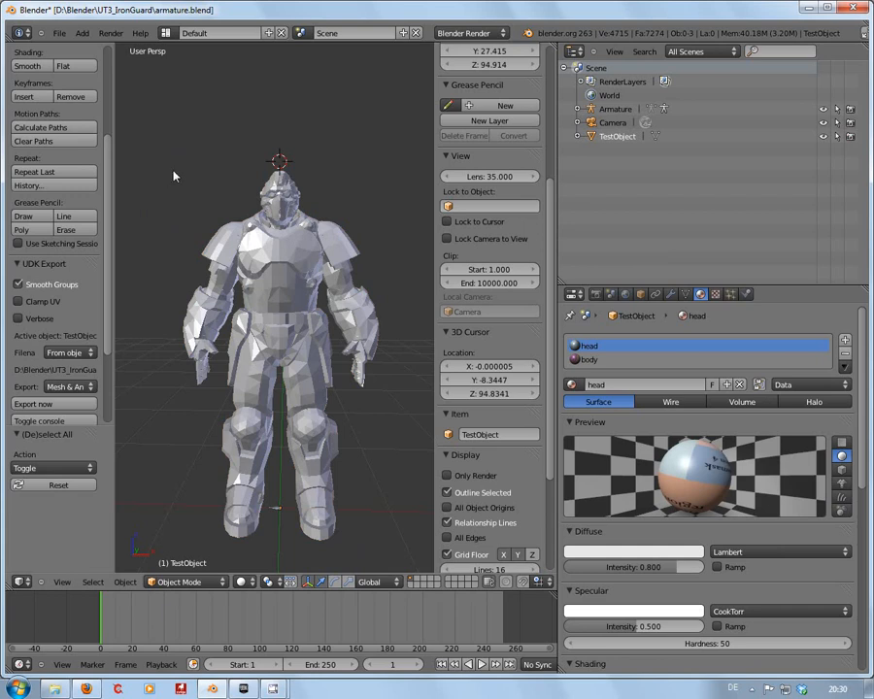
right_click(257, 262)
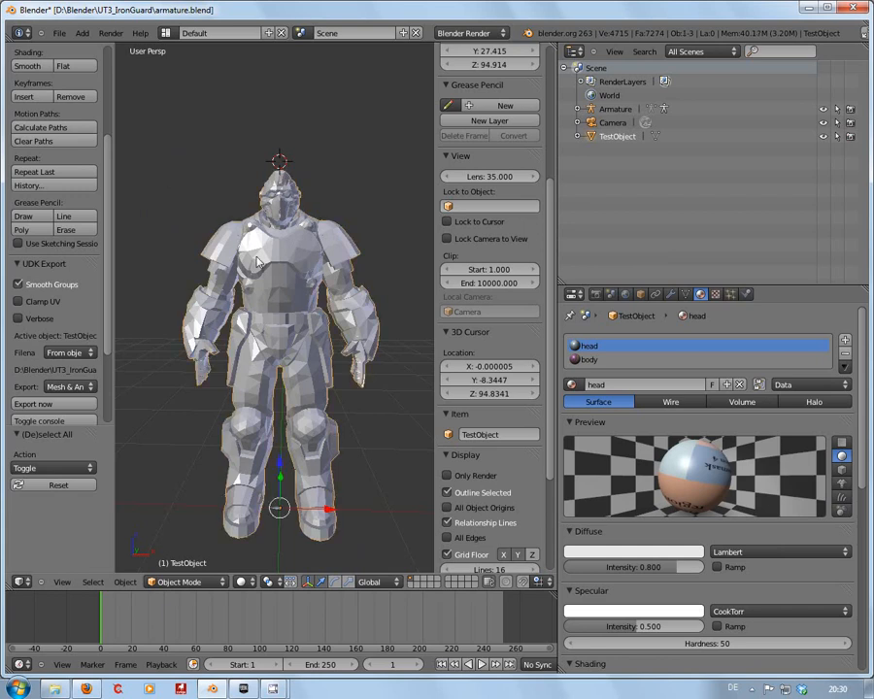
right_click(278, 511)
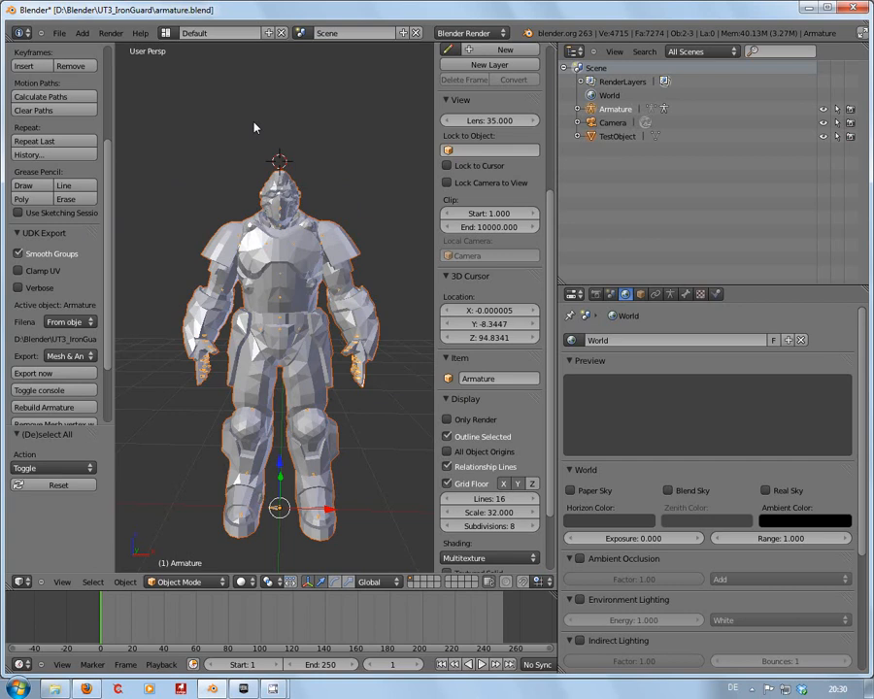
key(ctrl+p)
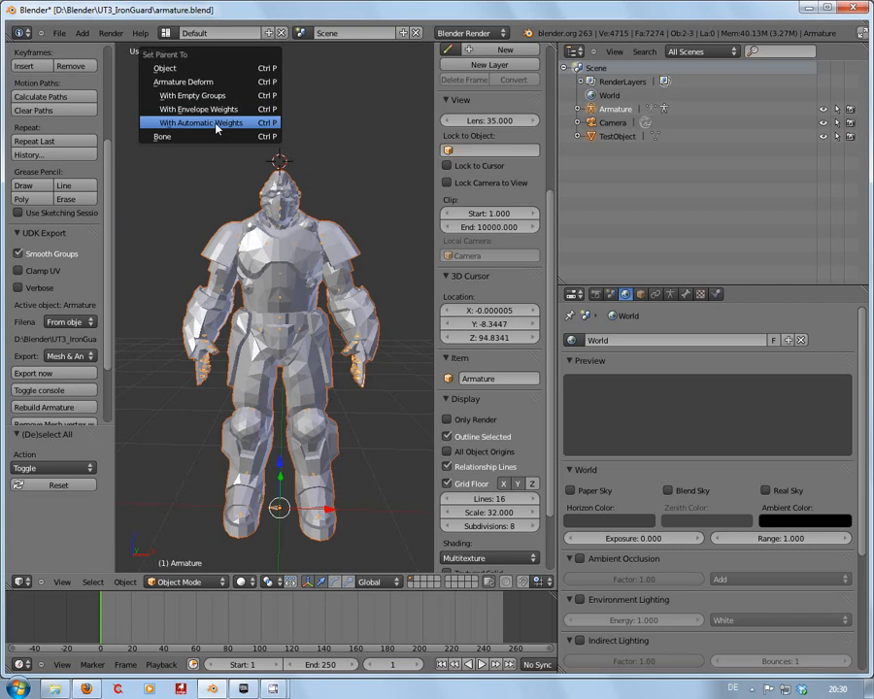
click(218, 125)
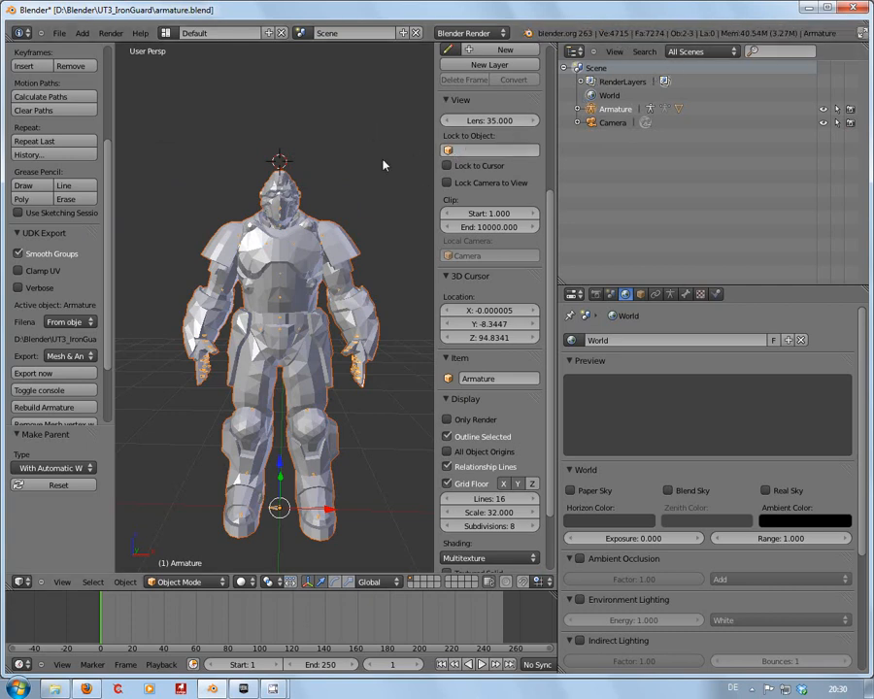
click(53, 390)
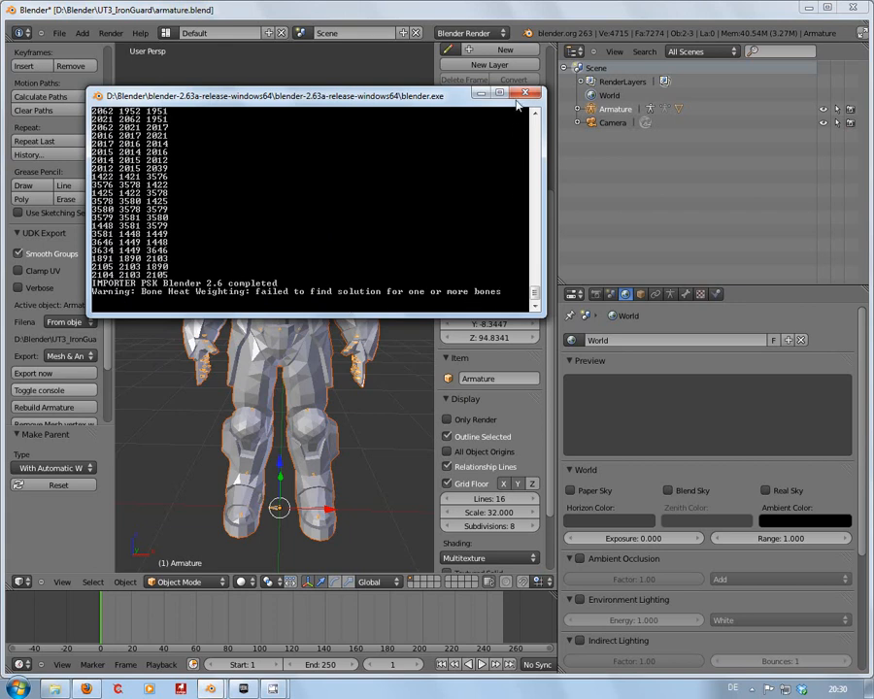
click(41, 392)
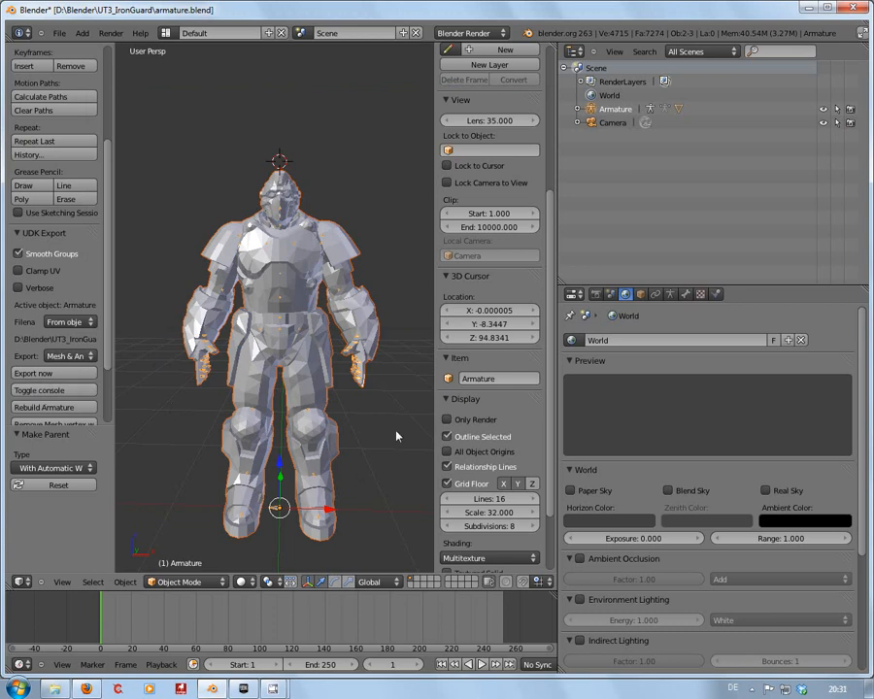
Expand the Armature hierarchy down to TestObject and examine the list of vertex groups created for the bones
click(578, 110)
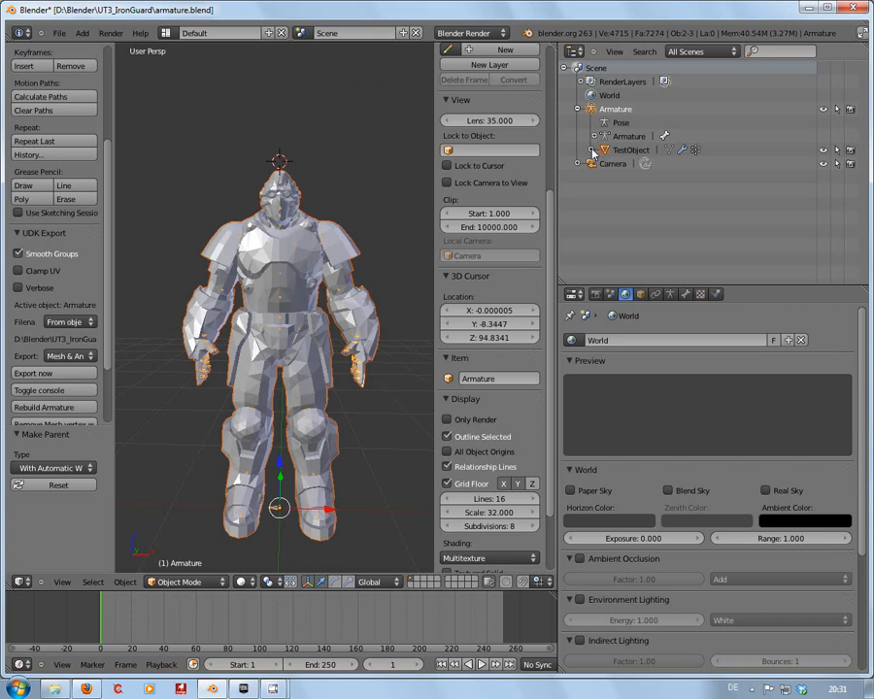
click(594, 151)
scroll(701, 167, down, 4)
scroll(701, 167, down, 10)
scroll(701, 168, down, 10)
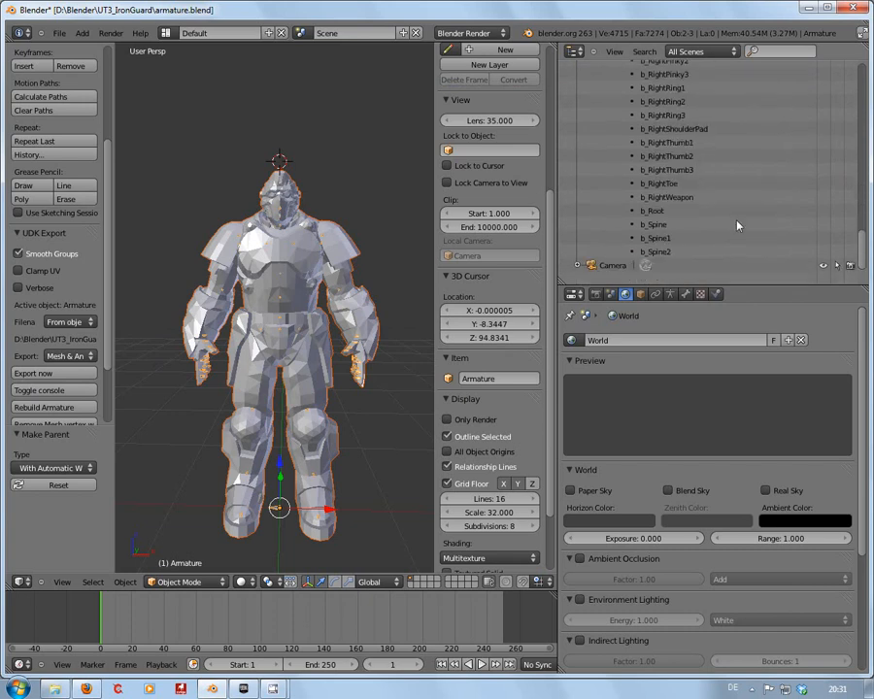
drag(860, 251, 867, 109)
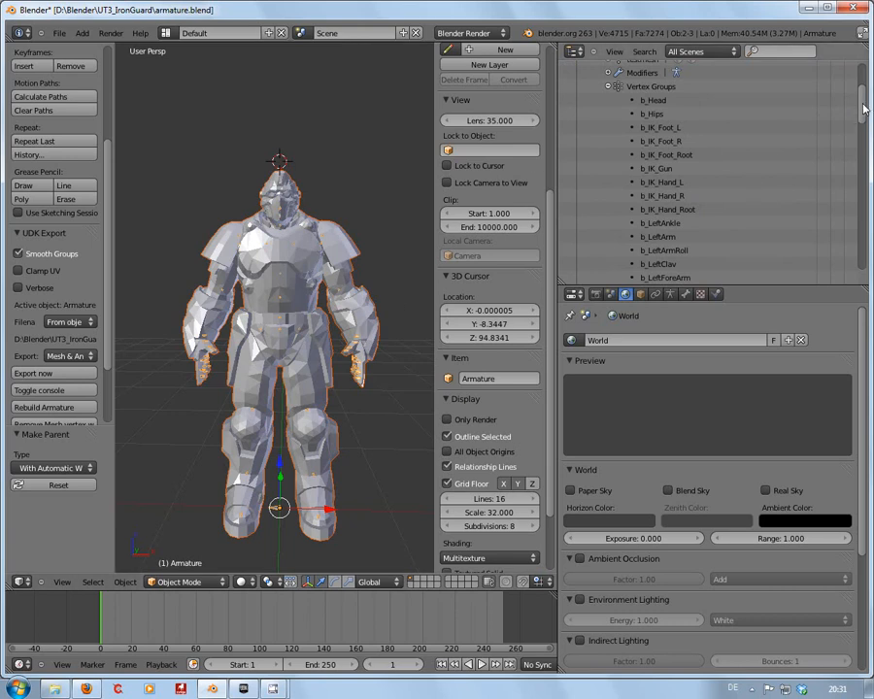
mouse_move(862, 108)
mouse_down()
mouse_move(865, 91)
mouse_move(867, 111)
mouse_up()
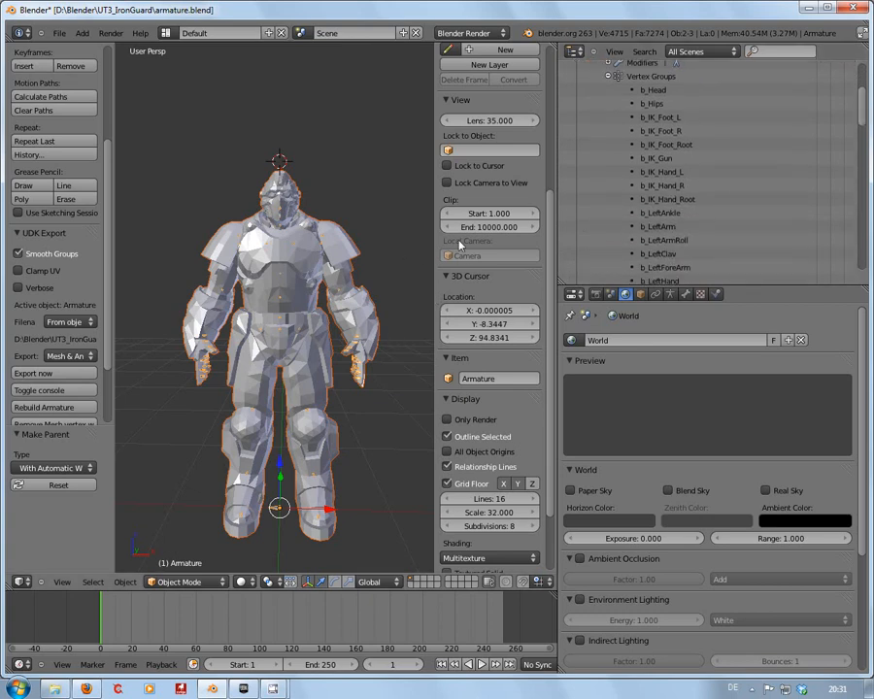
drag(864, 110, 863, 70)
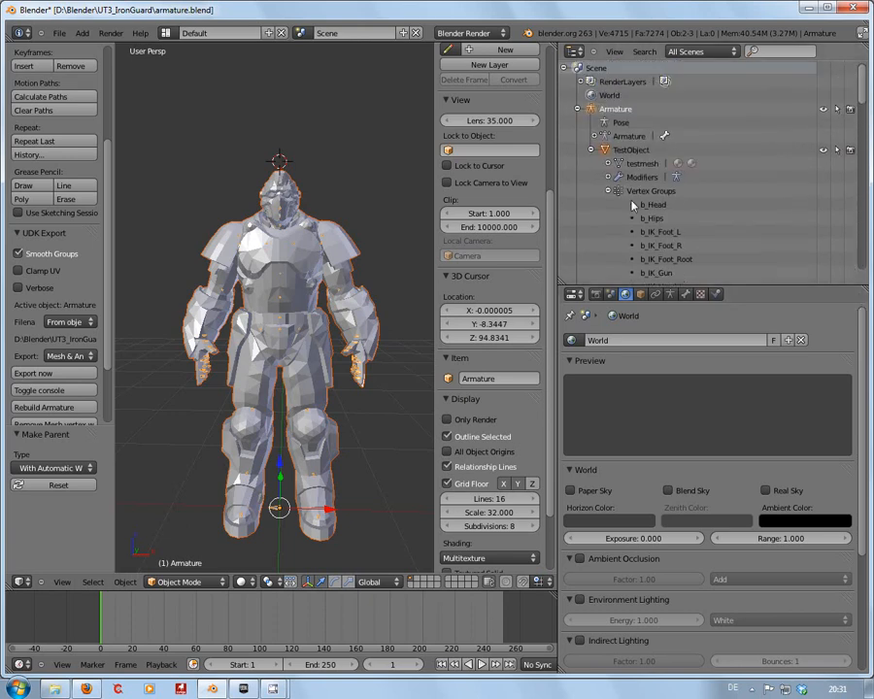
Select TestObject, show its mesh data with the vertex groups, enter Edit Mode on testmesh and deselect all vertices
click(622, 149)
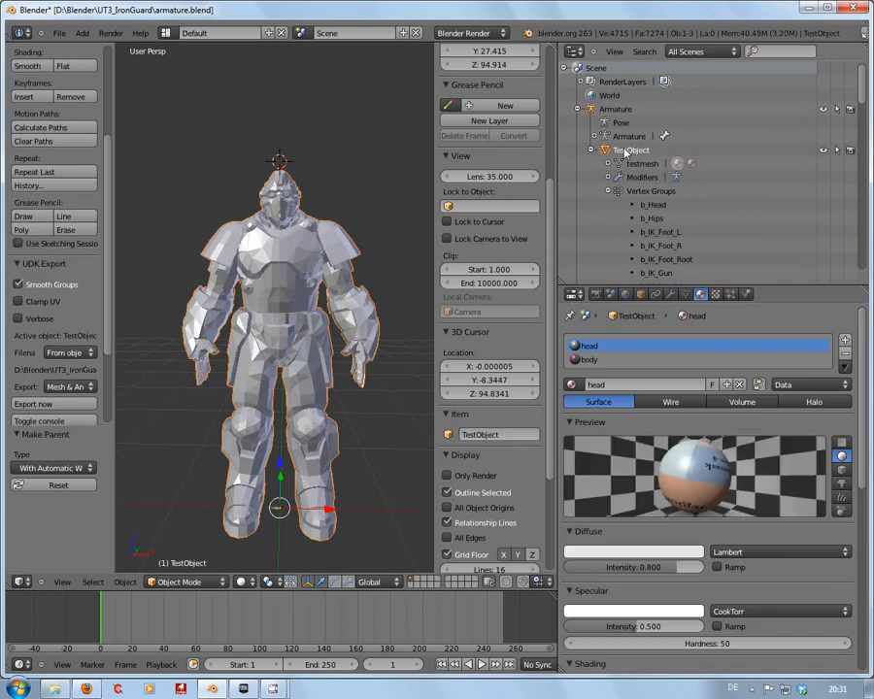
click(685, 295)
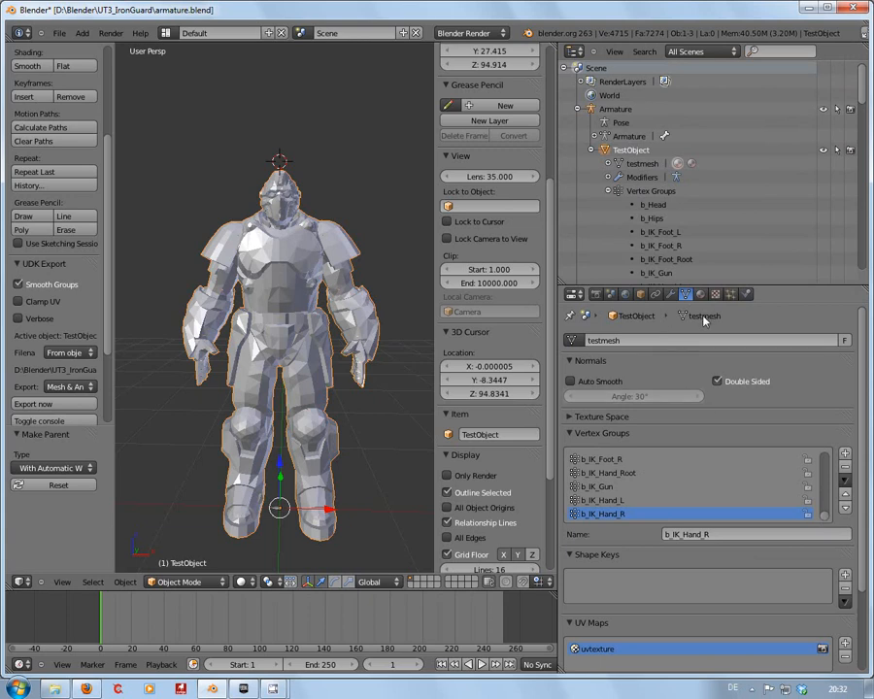
right_click(677, 164)
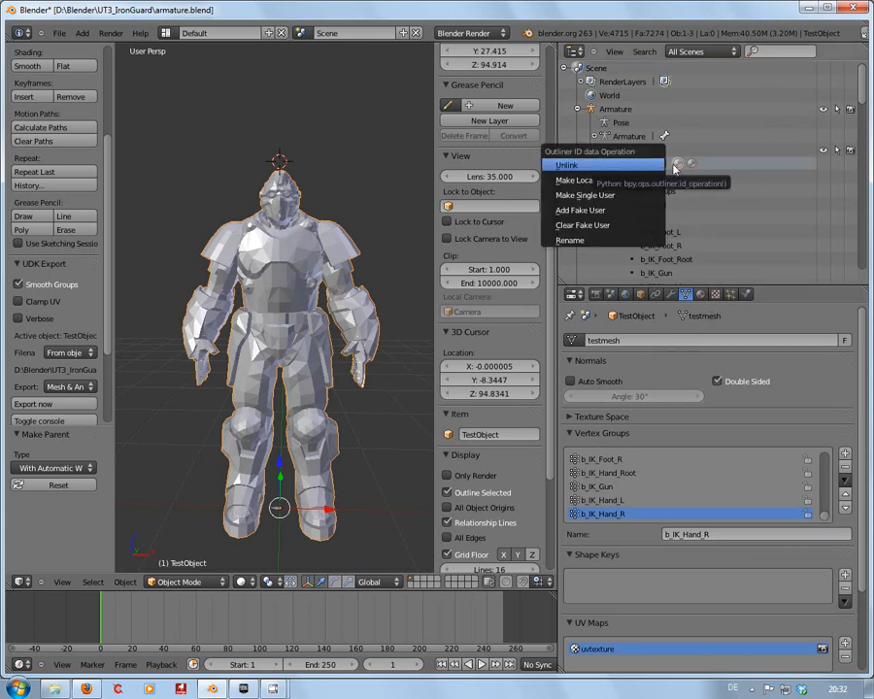
key(Escape)
click(643, 164)
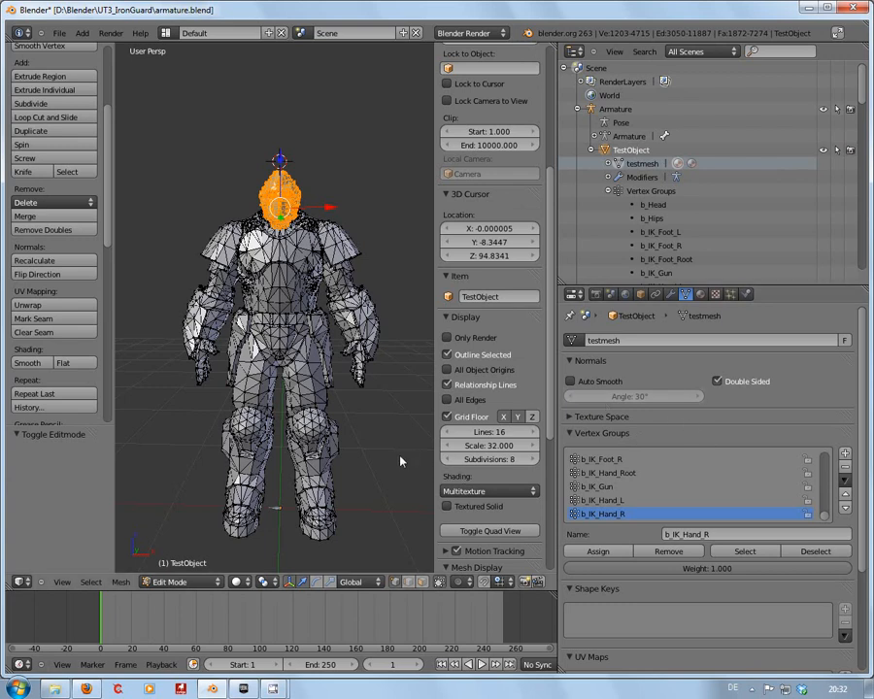
key(a)
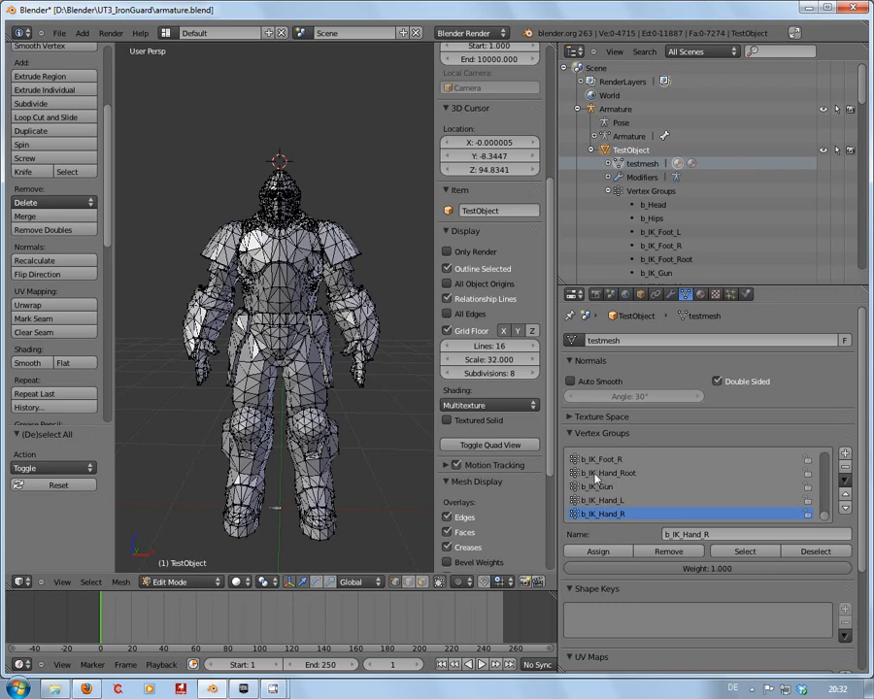
Check the vertices assigned to the b_IK_Hand_R, b_IK_Hand_L and b_IK_Gun vertex groups by selecting each group's members
click(745, 554)
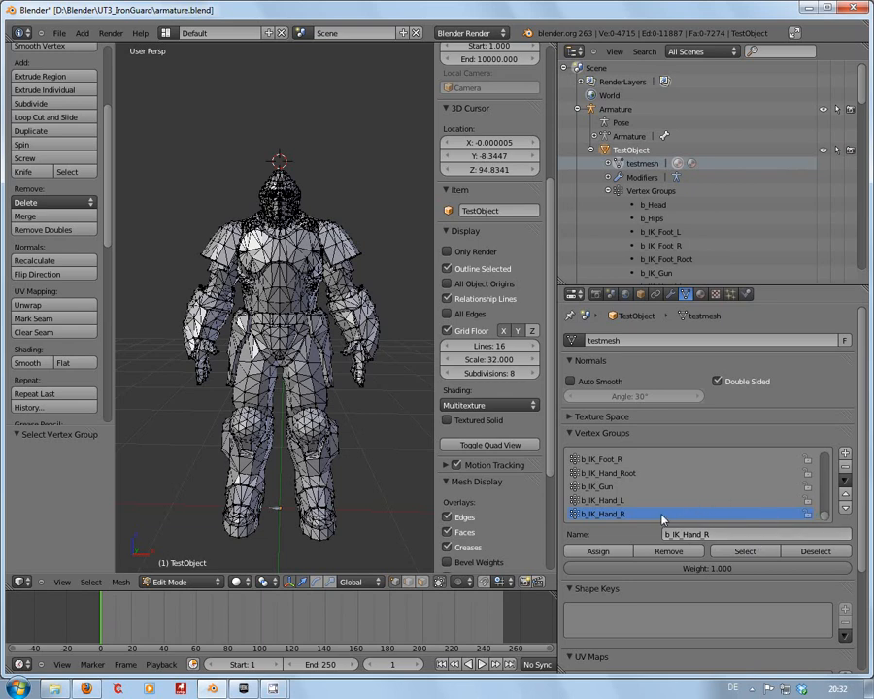
click(668, 552)
click(618, 500)
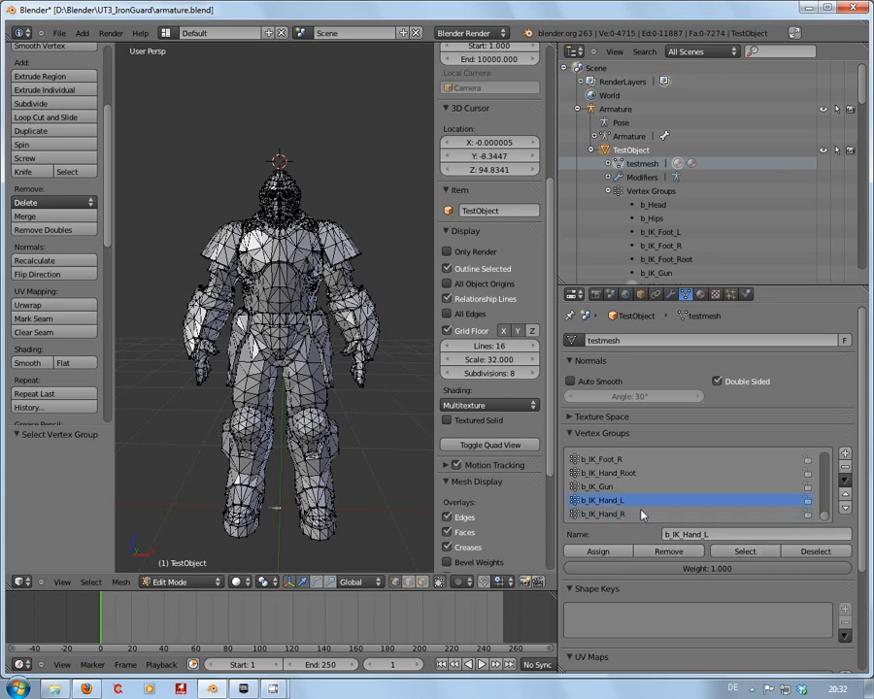
click(668, 553)
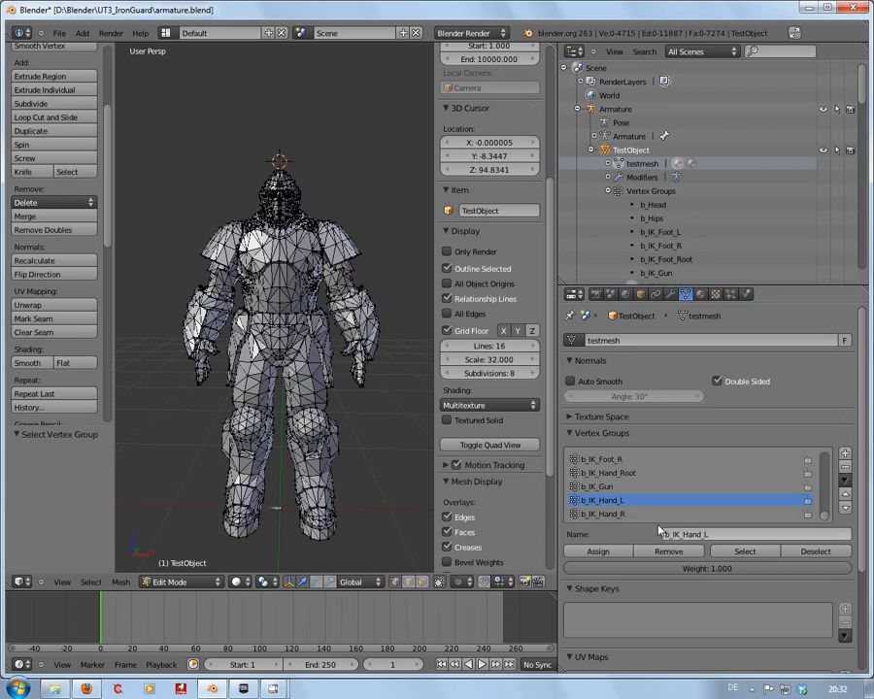
click(605, 485)
click(744, 552)
click(672, 552)
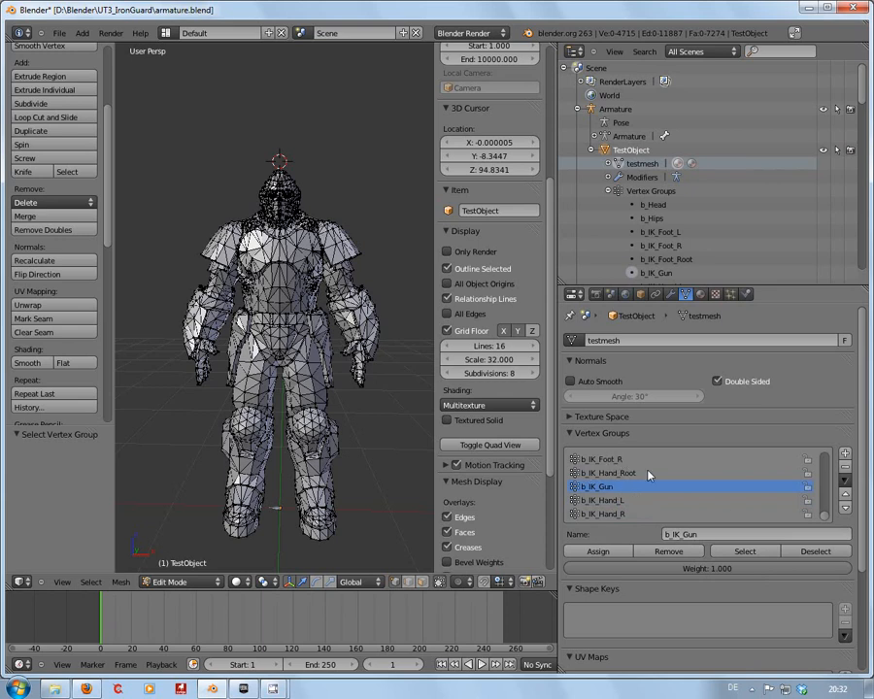
Check the vertex groups b_IK_Hand_Root, b_IK_Foot_R, b_IK_Foot_L and b_IK_Foot_Root for assigned vertices
scroll(826, 517, up, 3)
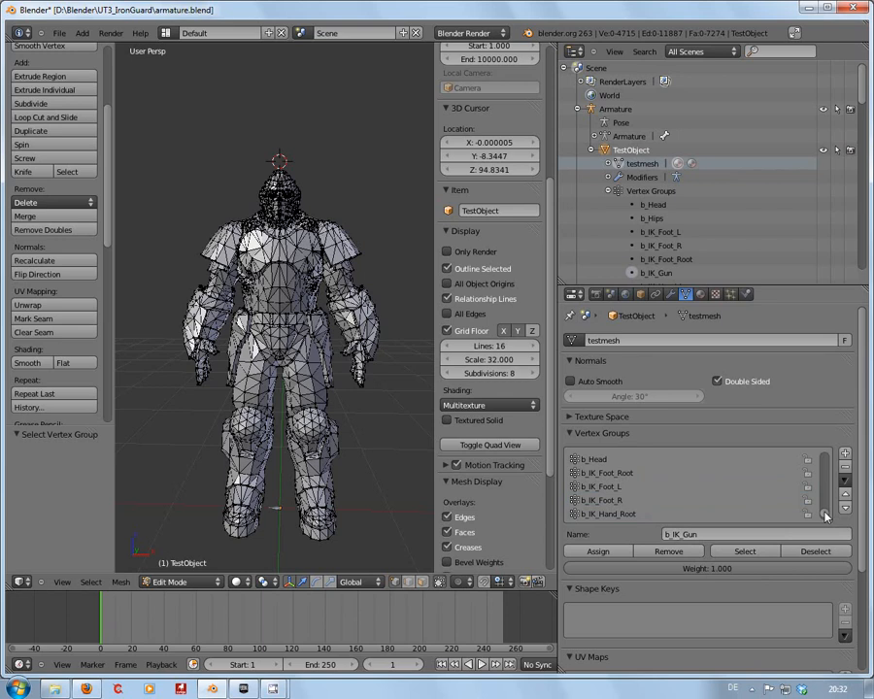
scroll(827, 517, down, 1)
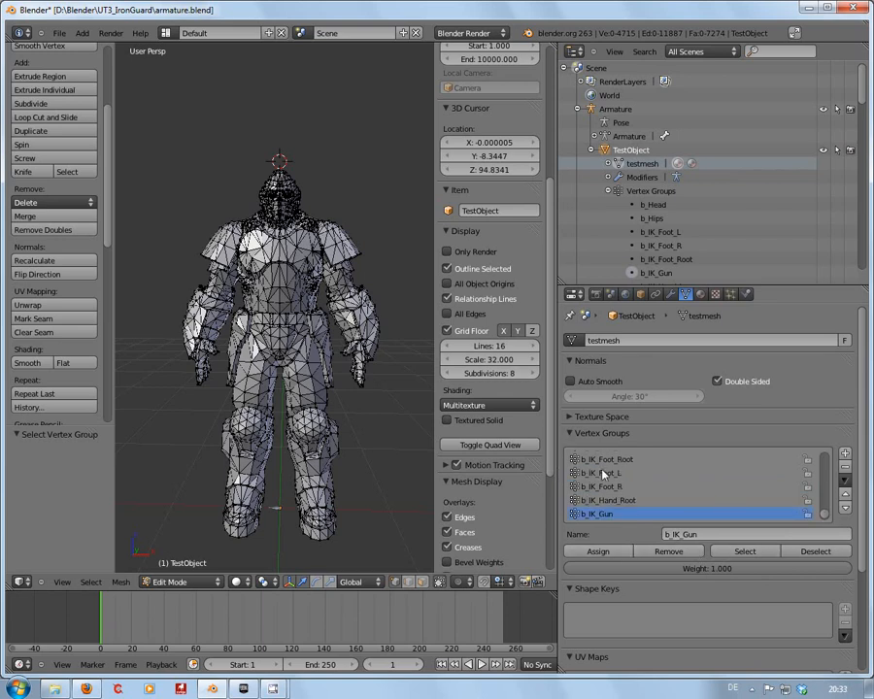
click(608, 500)
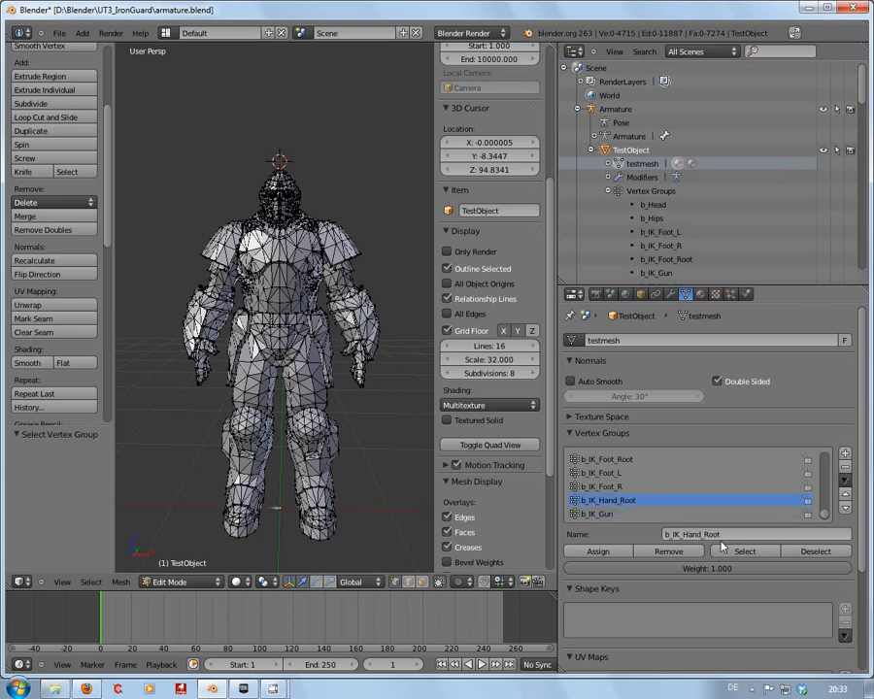
click(660, 486)
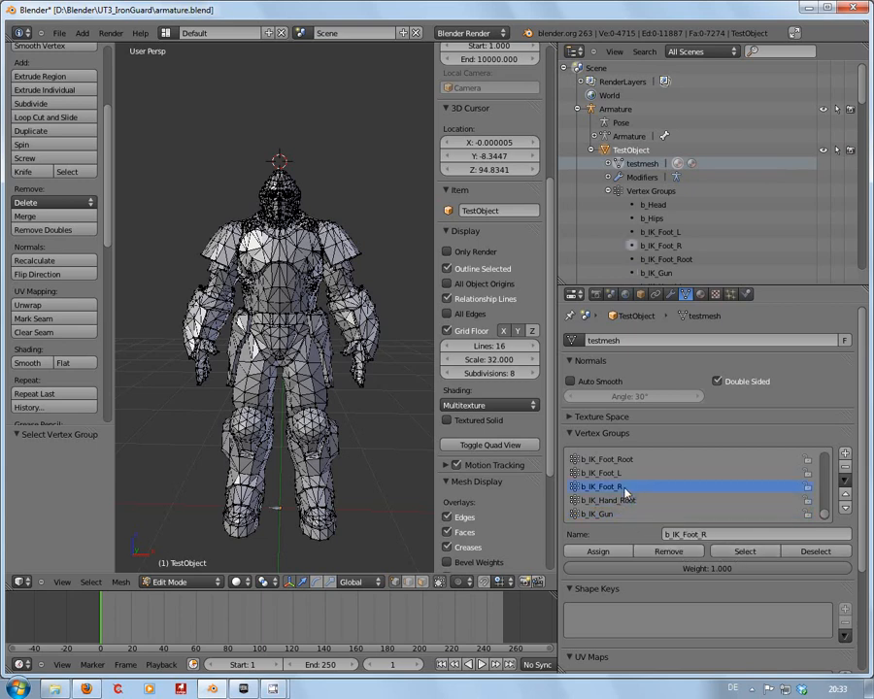
click(670, 473)
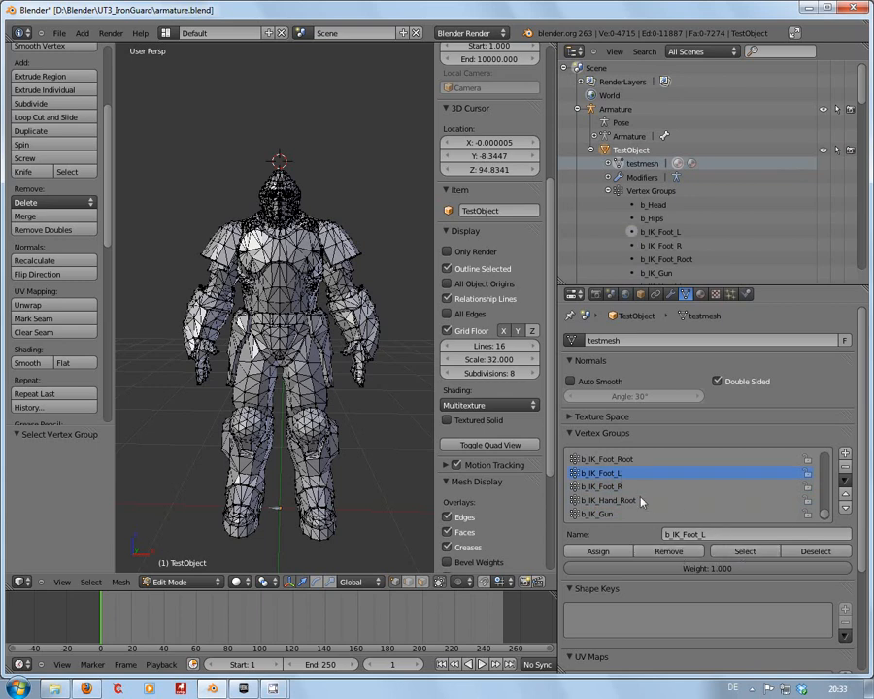
click(624, 462)
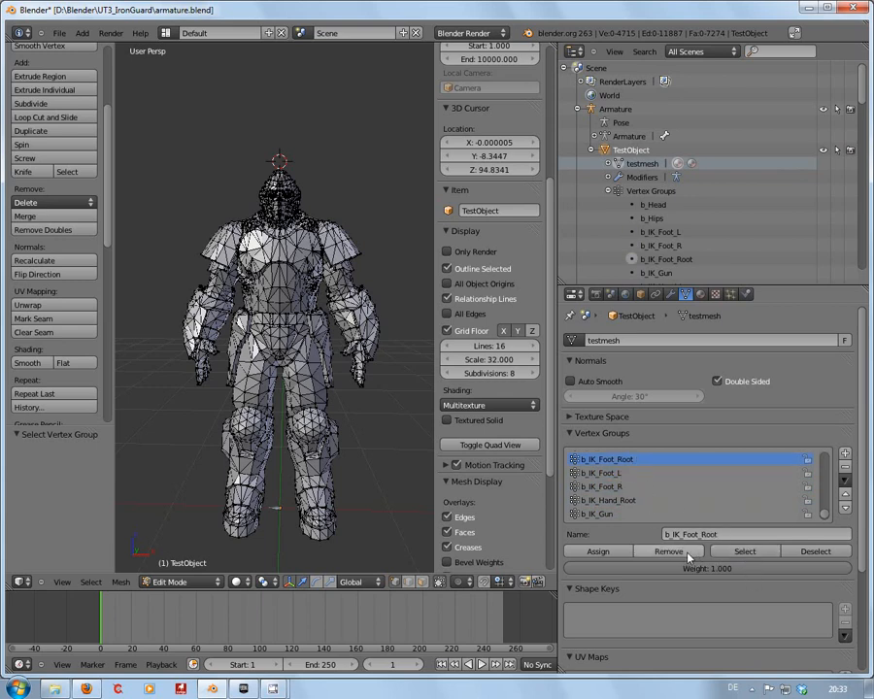
scroll(824, 514, up, 3)
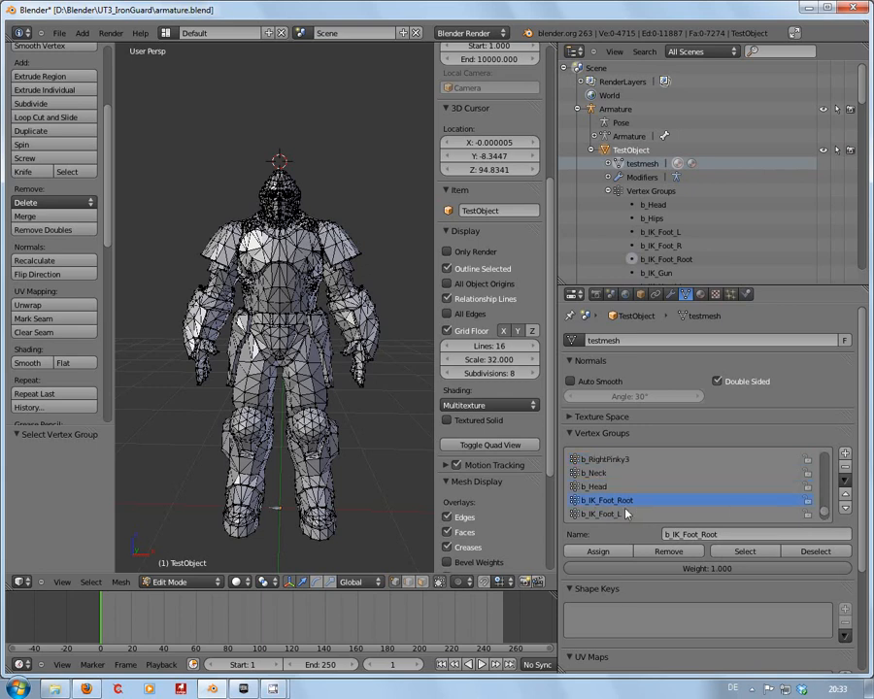
Check the b_Head and b_Hips vertex groups for assigned vertices by selecting each group's members
click(603, 486)
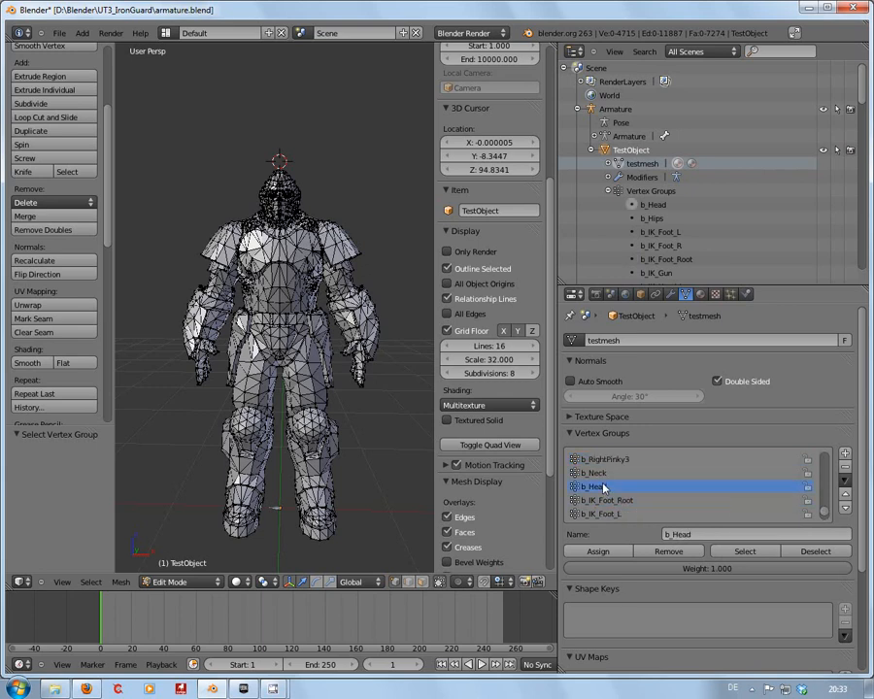
click(752, 556)
scroll(825, 478, up, 5)
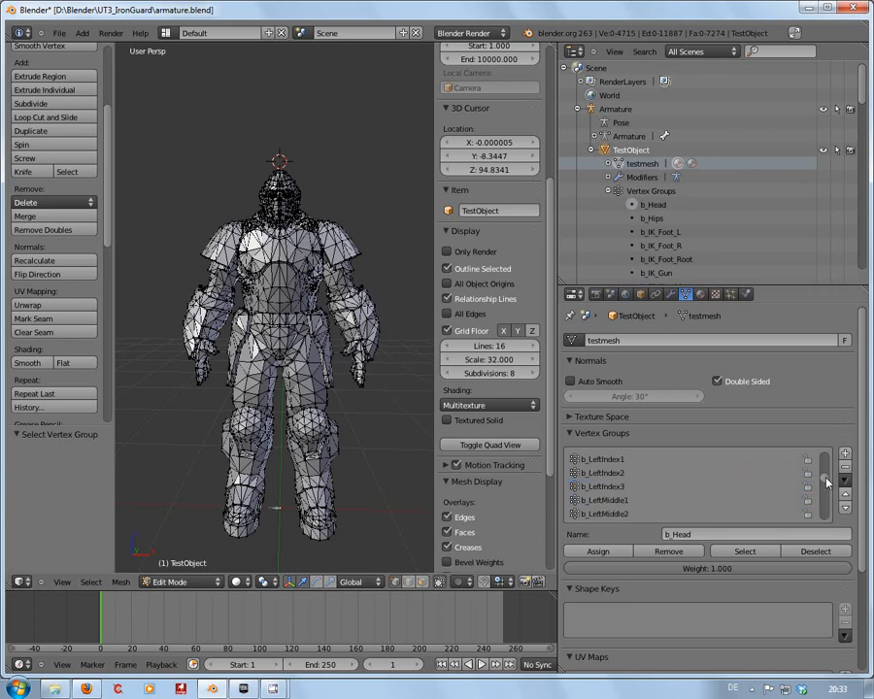
scroll(825, 480, up, 5)
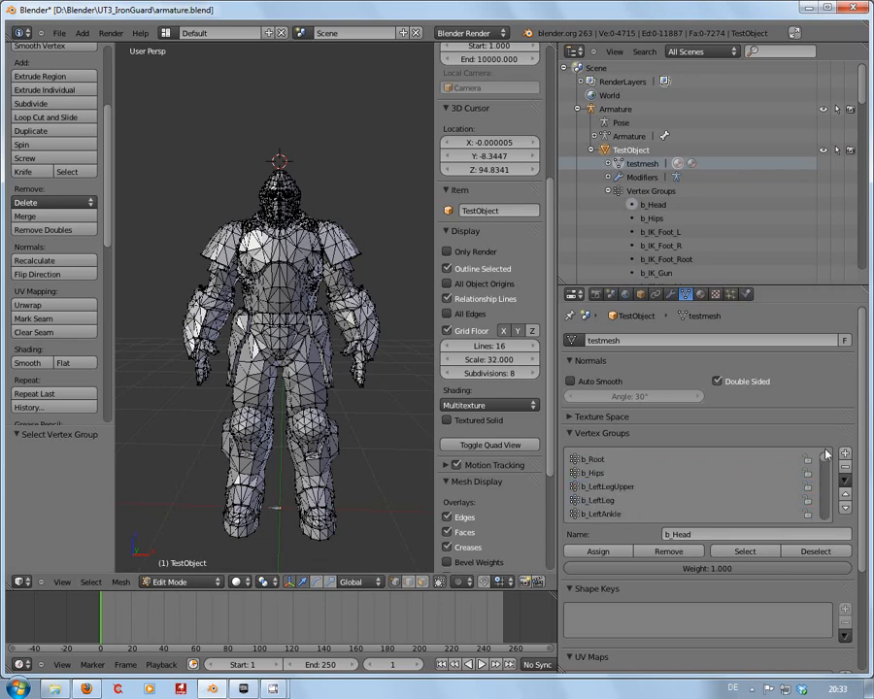
click(595, 472)
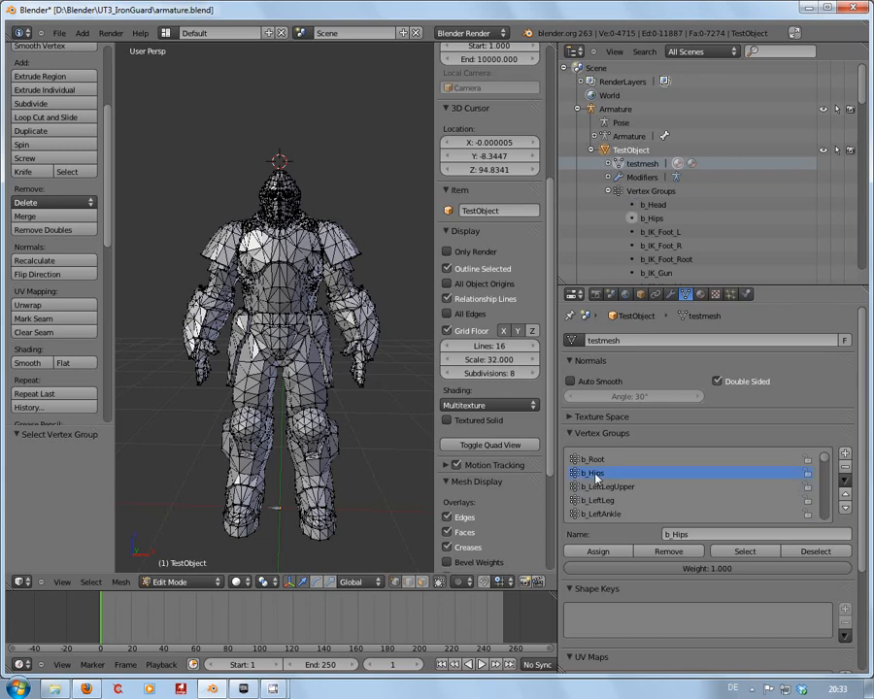
click(742, 552)
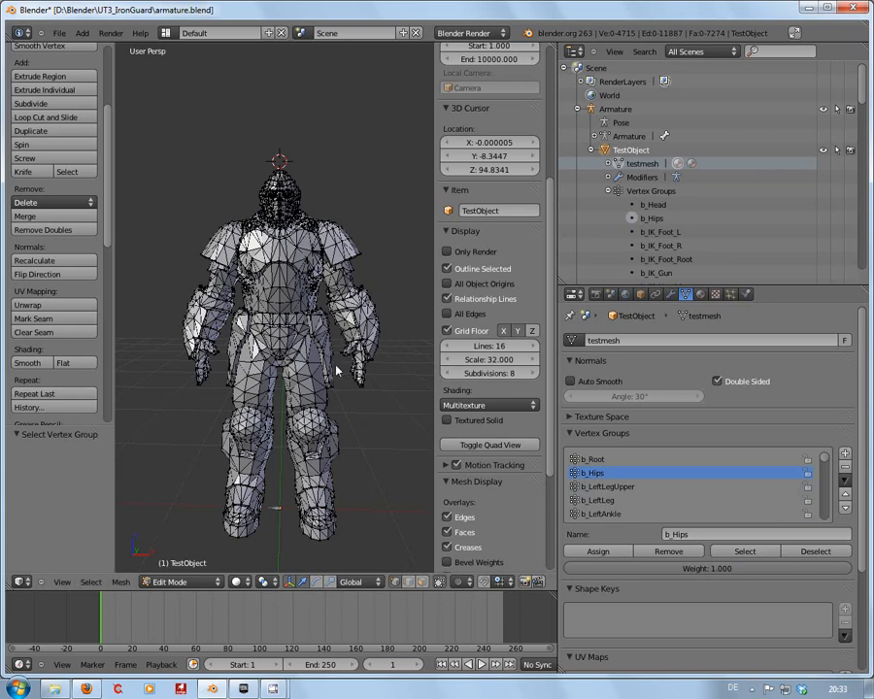
scroll(350, 350, down, 2)
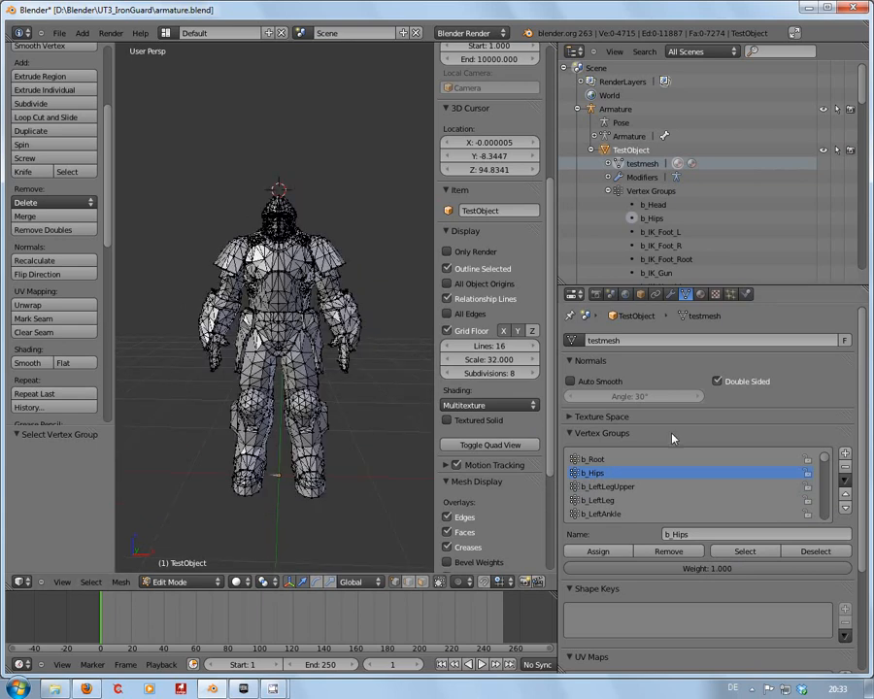
Make b_Head the active vertex group and show the character's head in wireframe from the right side view
drag(824, 458, 825, 518)
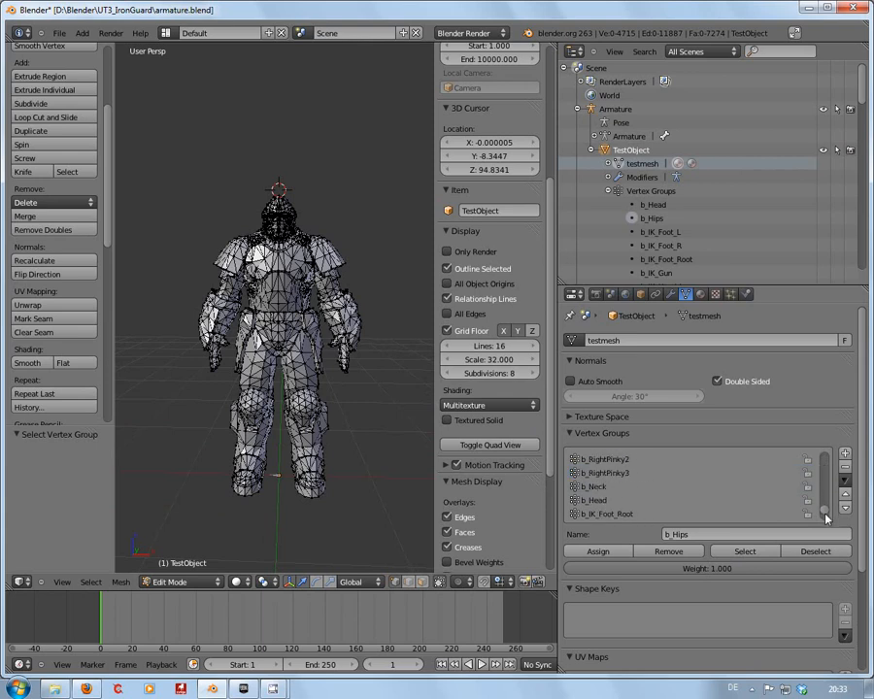
click(598, 501)
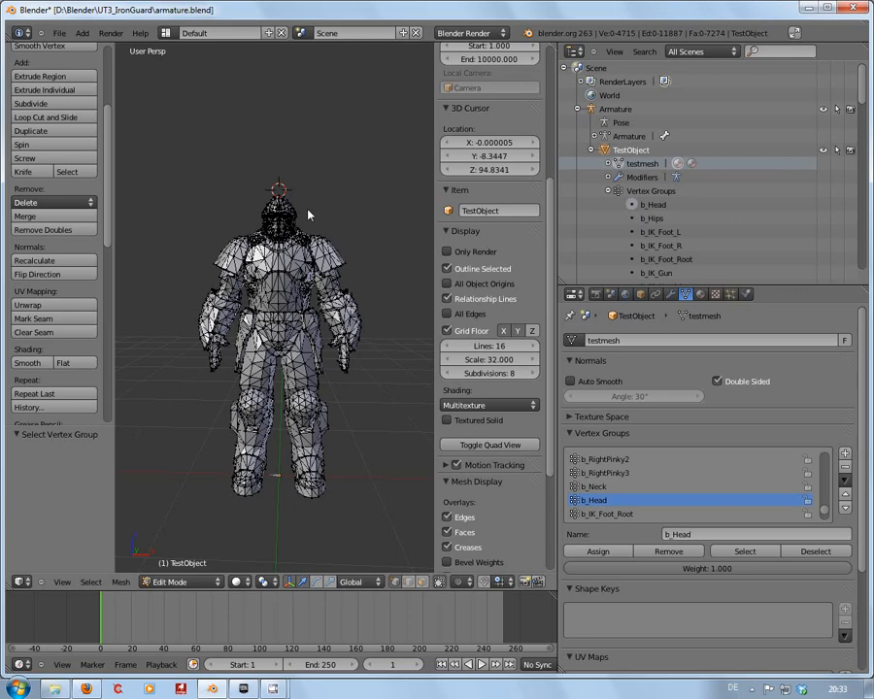
shift+middle_drag(307, 211, 307, 328)
scroll(315, 310, up, 5)
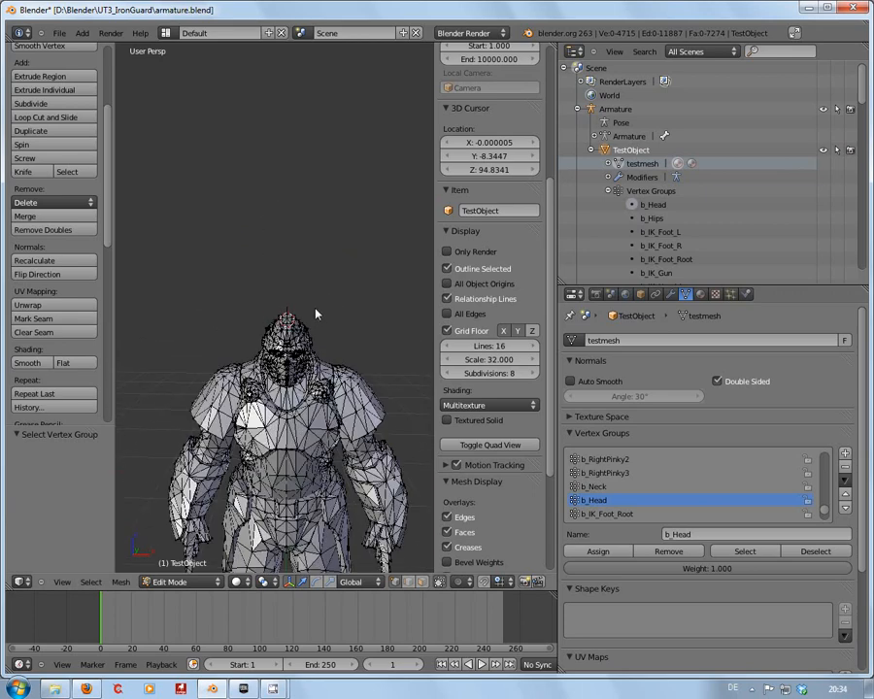
scroll(315, 314, up, 4)
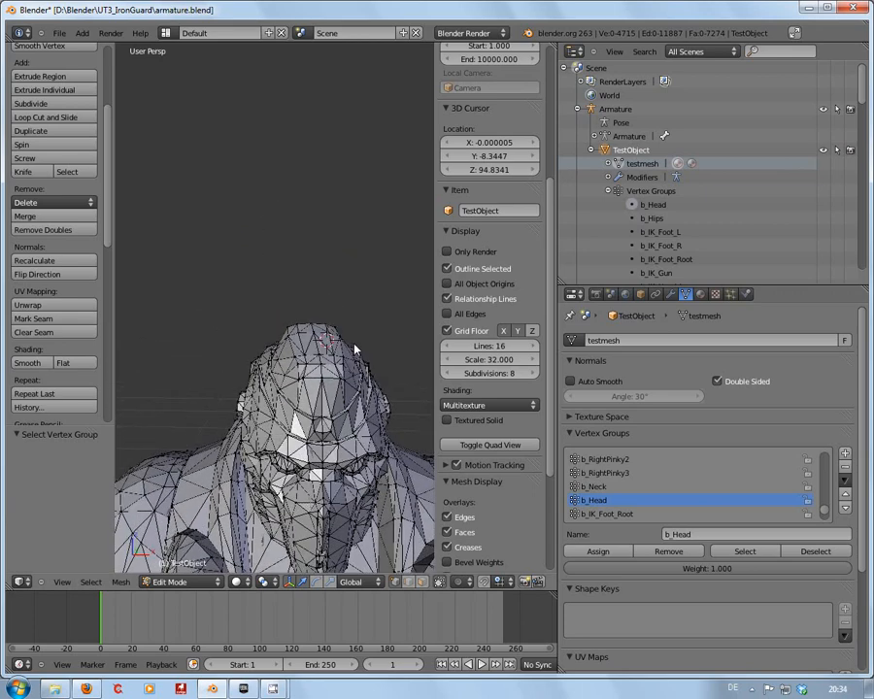
middle_drag(357, 325, 364, 401)
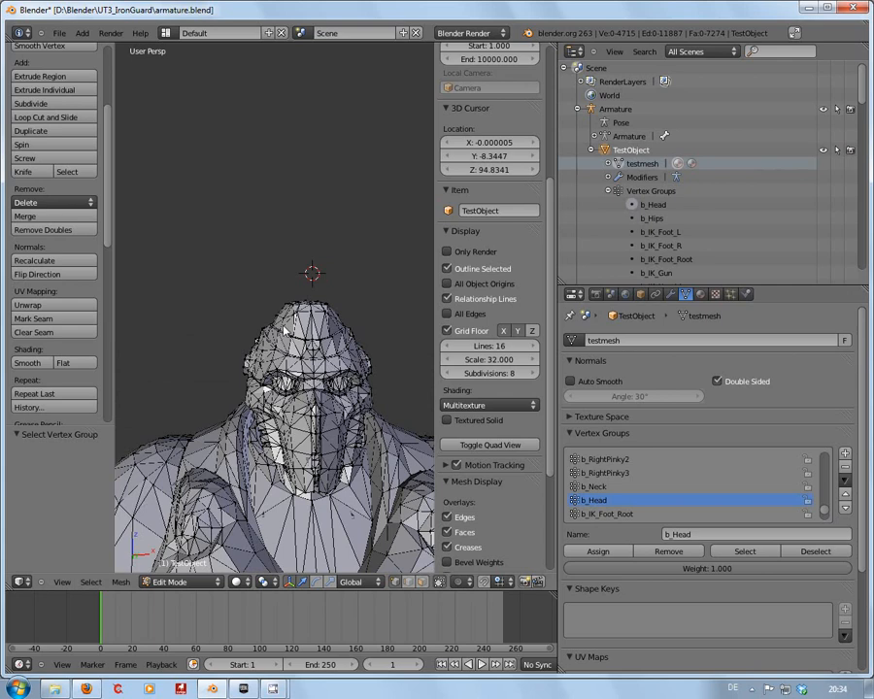
key(z)
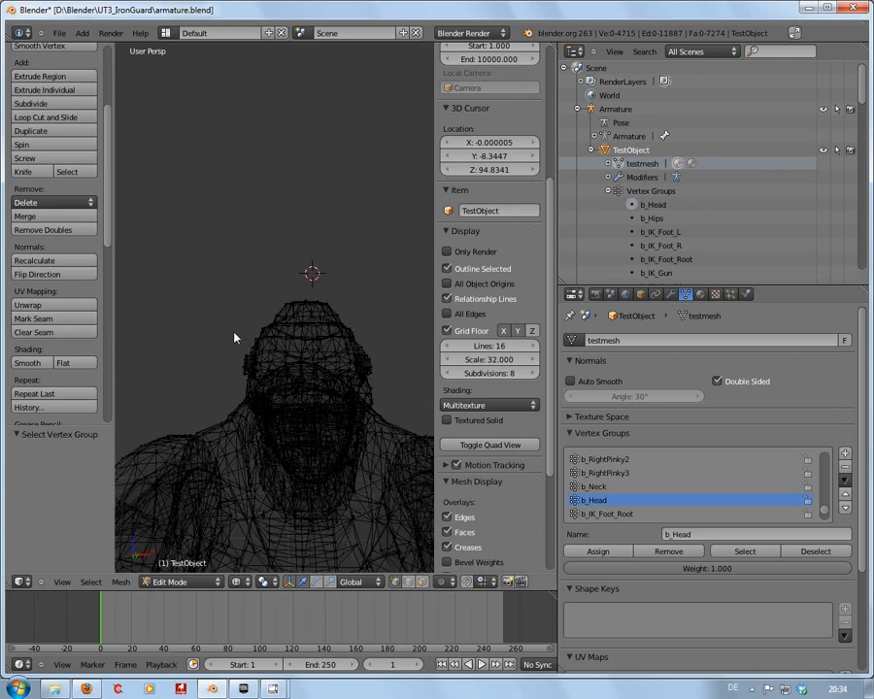
key(KP_3)
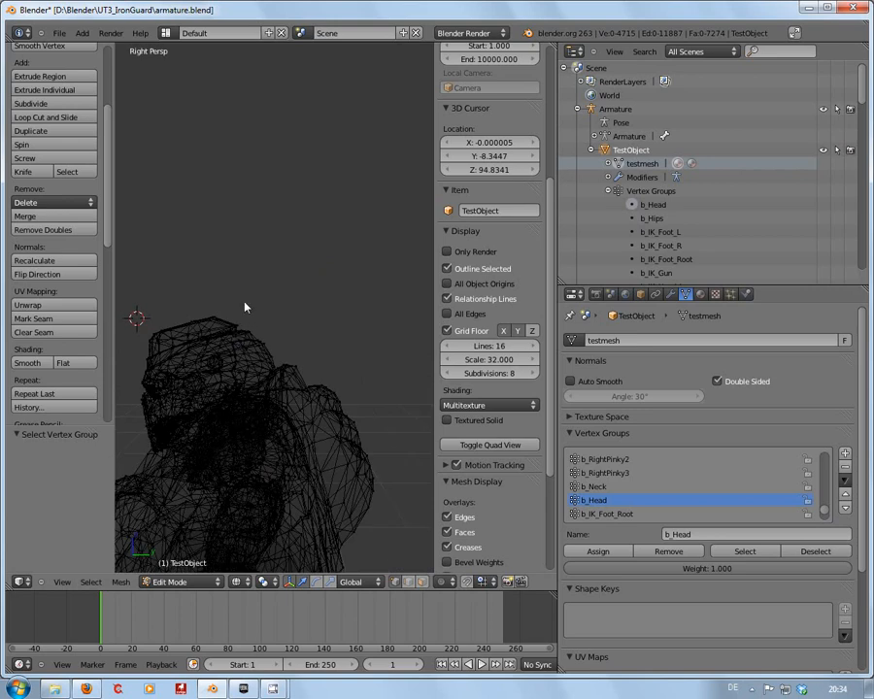
shift+middle_drag(244, 303, 310, 255)
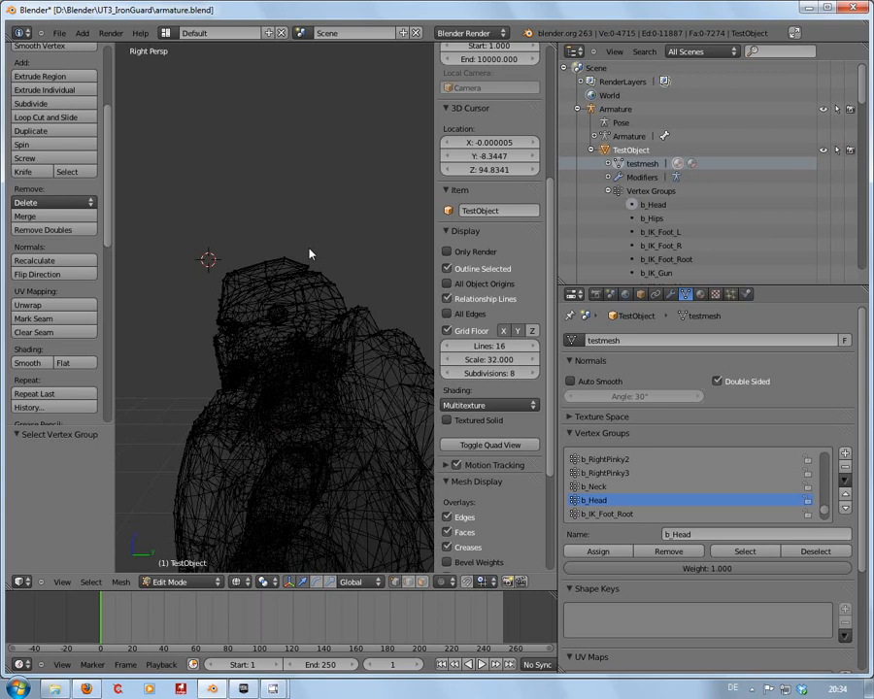
scroll(265, 245, up, 2)
Box-select the vertices of the upper helmet and grow the selection over the rest of the head
right_click(240, 258)
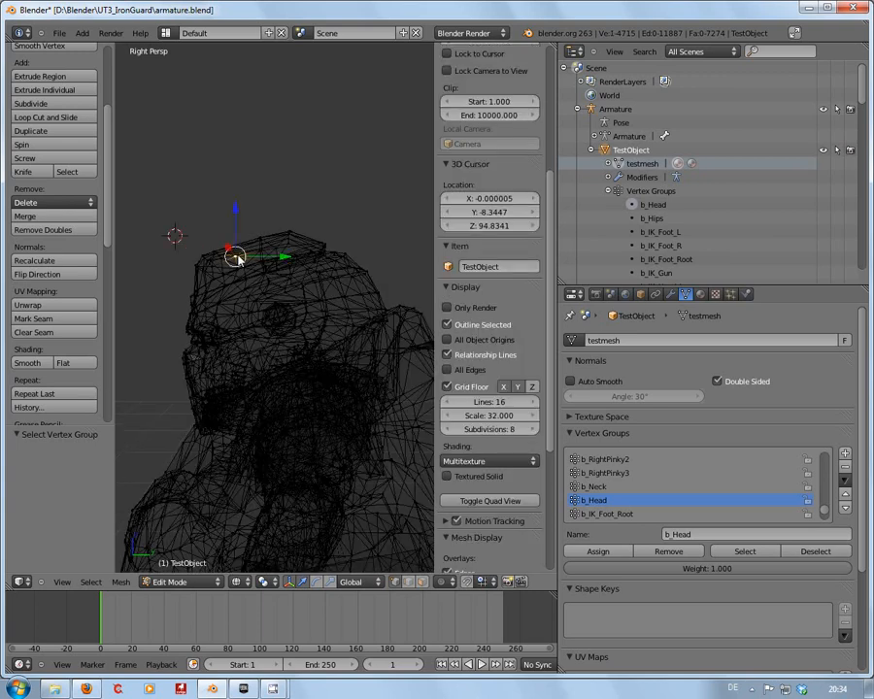
key(b)
drag(167, 241, 313, 342)
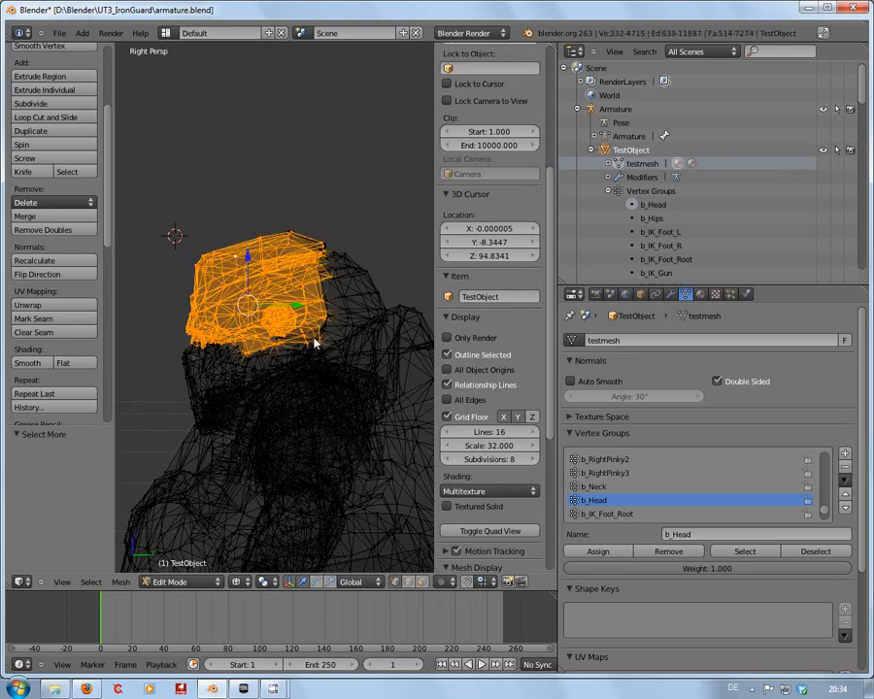
key(ctrl+KP_Add)
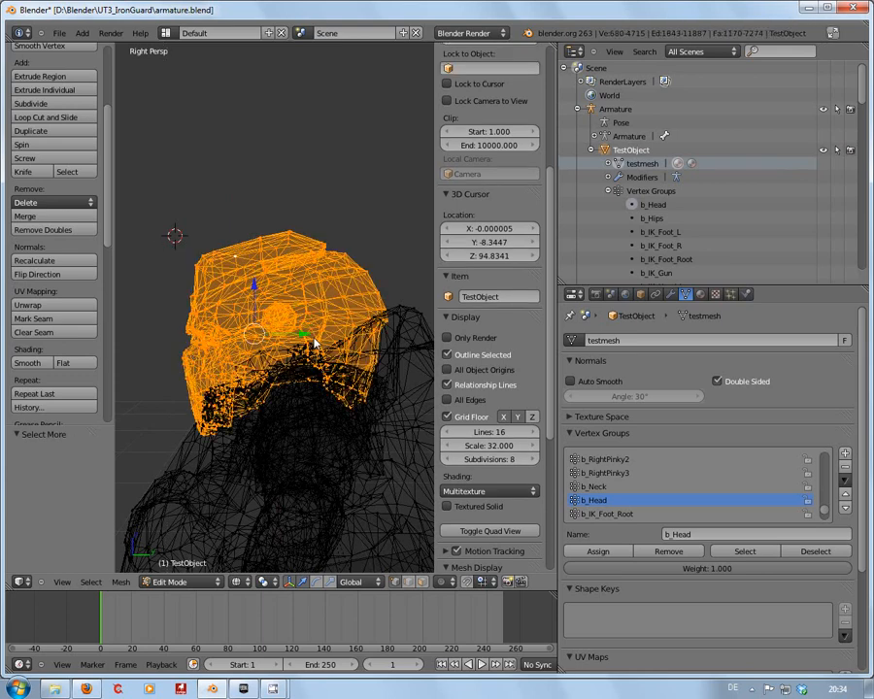
Add the unselected vertices in the lower helmet with a box selection and grow the selection down the neck
middle_drag(140, 245, 255, 310)
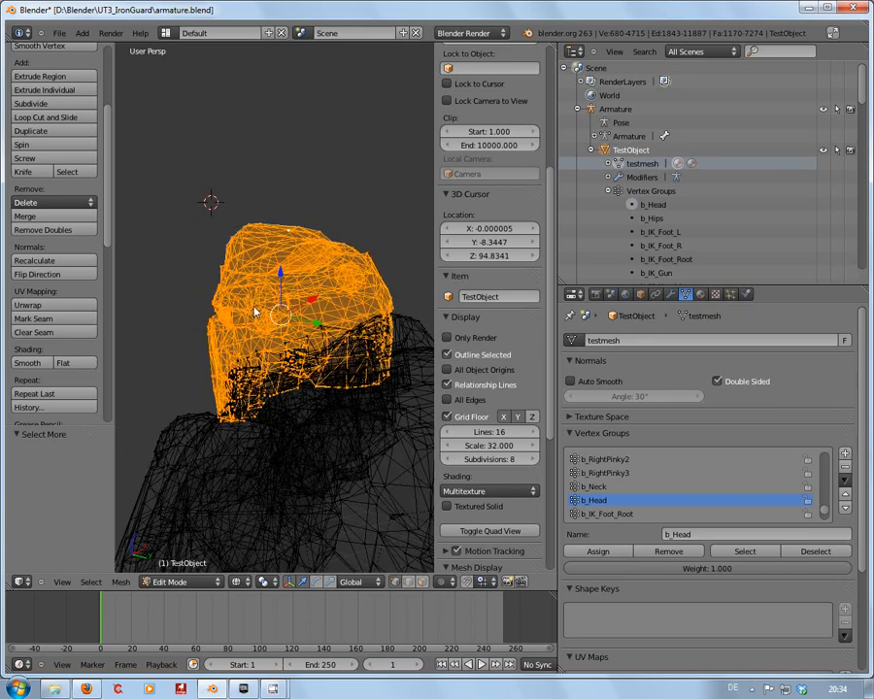
middle_drag(155, 254, 219, 345)
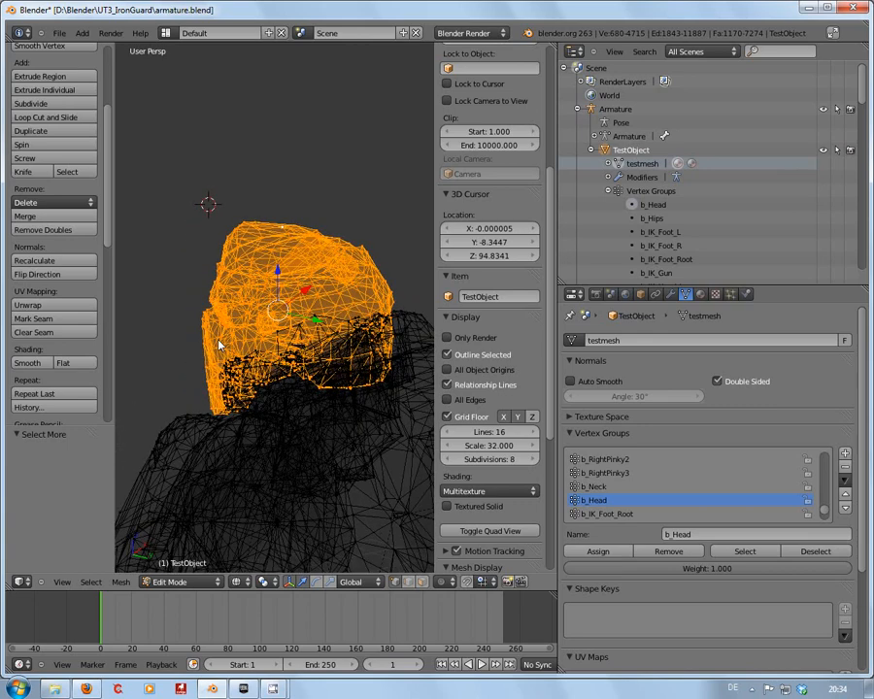
key(b)
drag(188, 355, 249, 369)
key(ctrl+KP_Add)
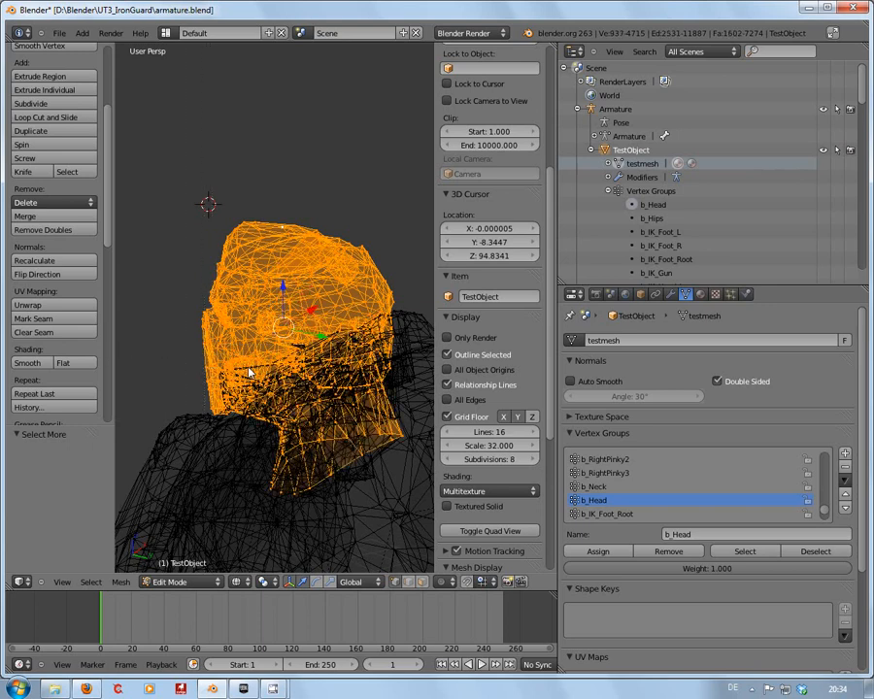
Add the remaining vertices at the back of the head and grow the selection through their connected geometry
middle_drag(251, 373, 386, 347)
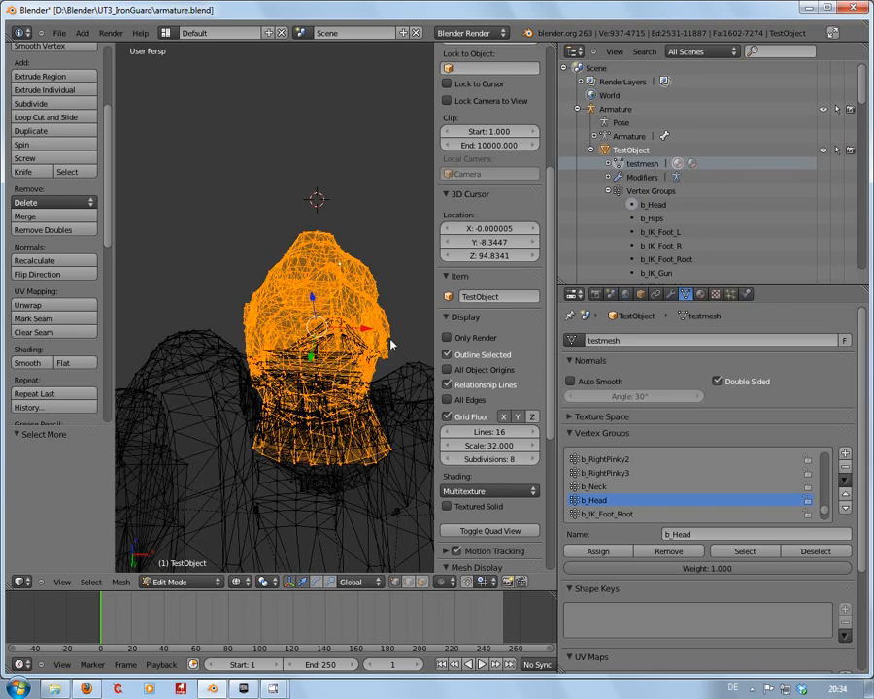
drag(380, 346, 348, 365)
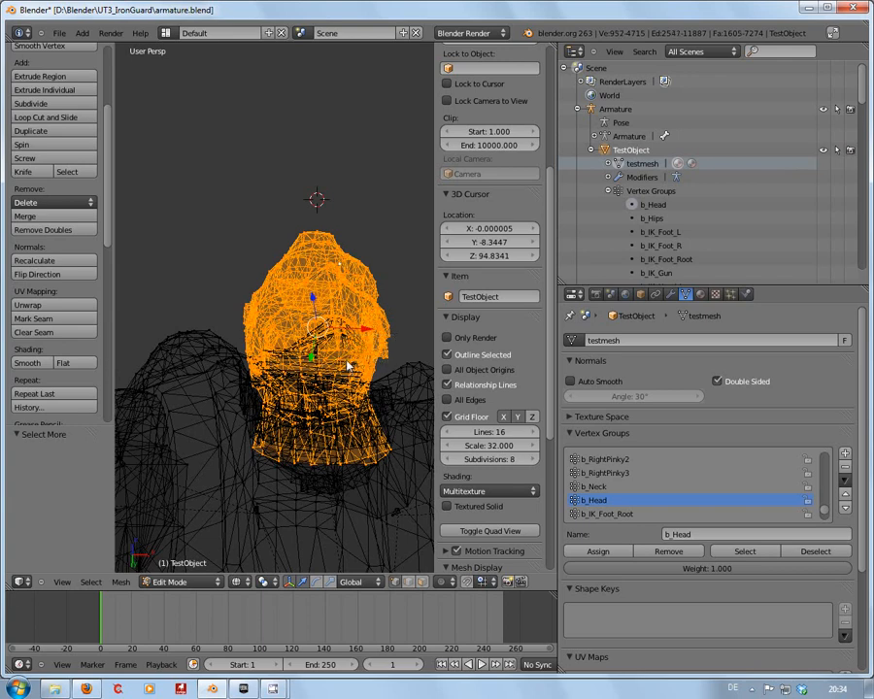
key(ctrl+KP_Add)
key(ctrl+KP_Add)
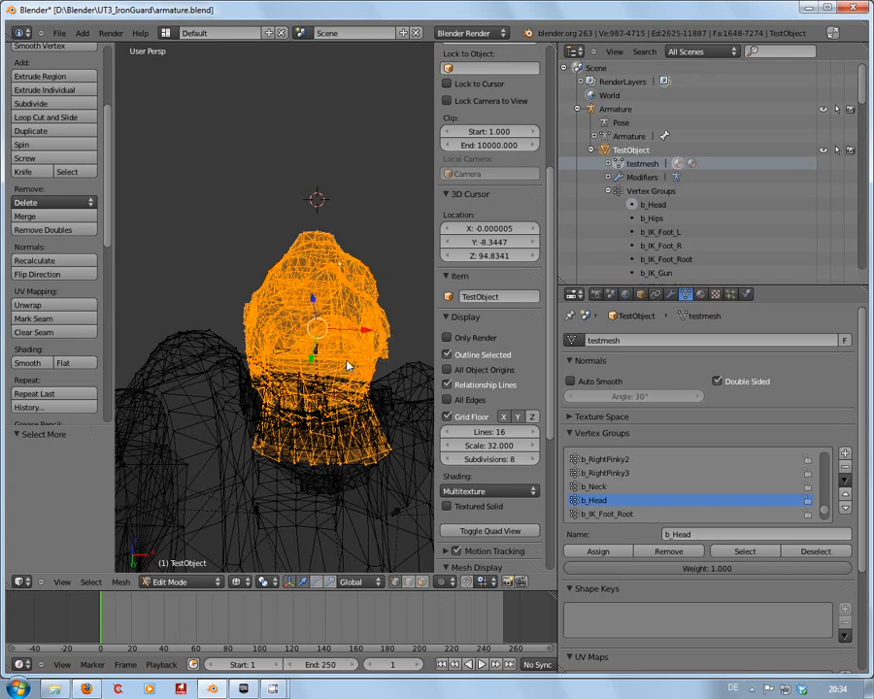
Assign the selected head and neck vertices to the b_Head vertex group with a weight of 1.000
middle_drag(263, 271, 239, 328)
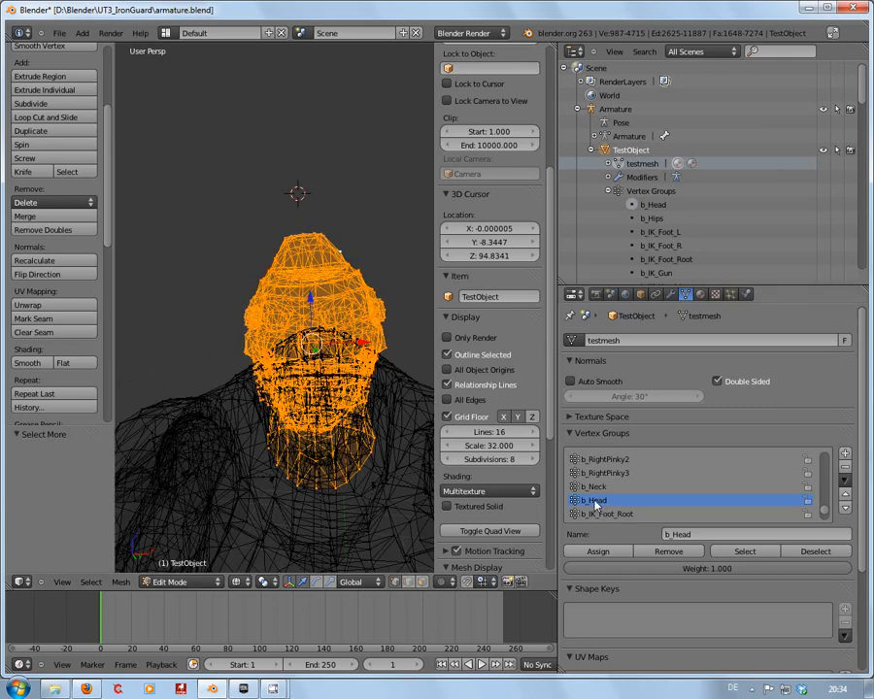
click(597, 551)
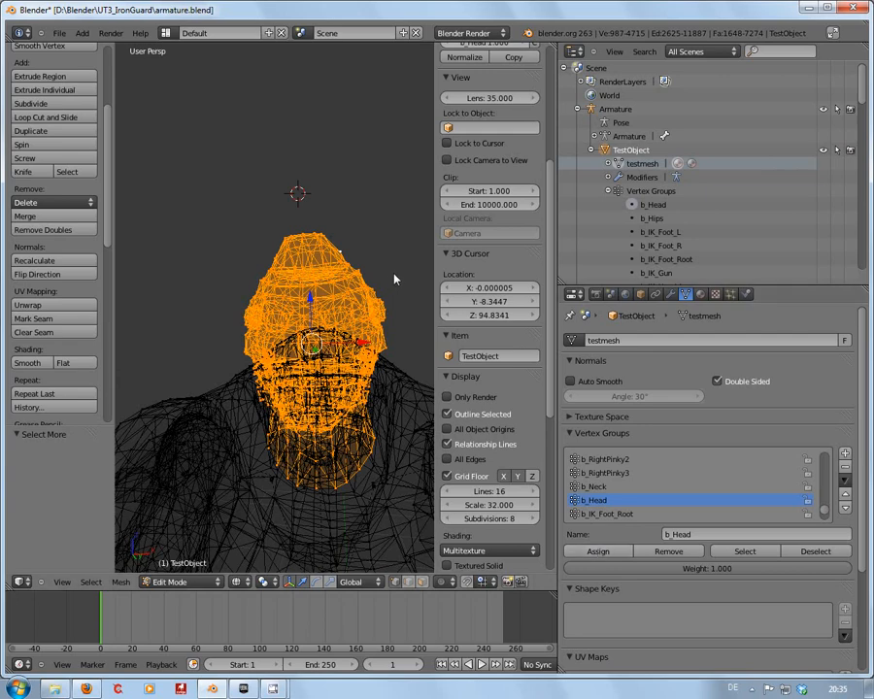
scroll(394, 280, down, 5)
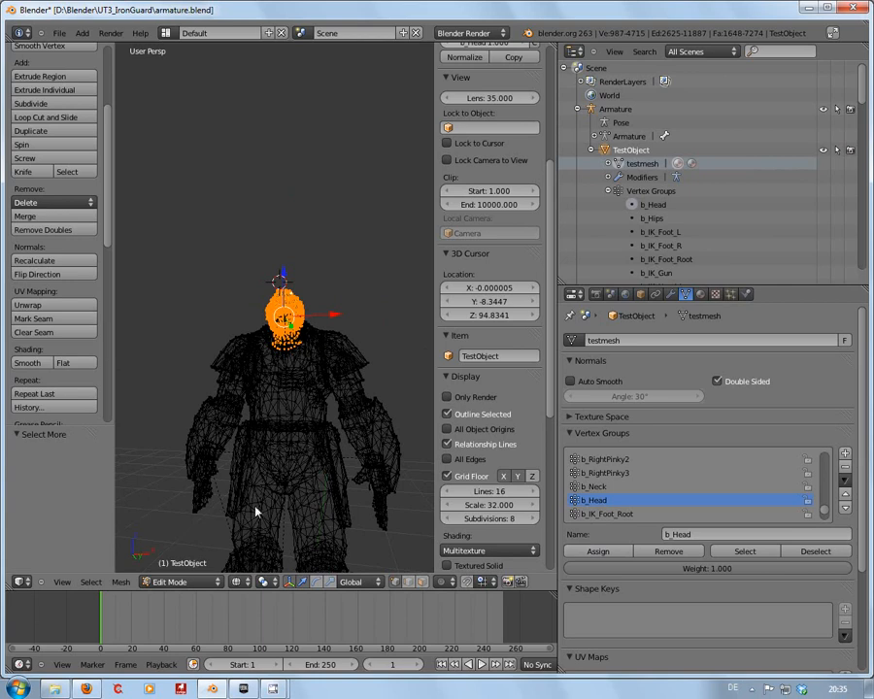
scroll(378, 431, down, 2)
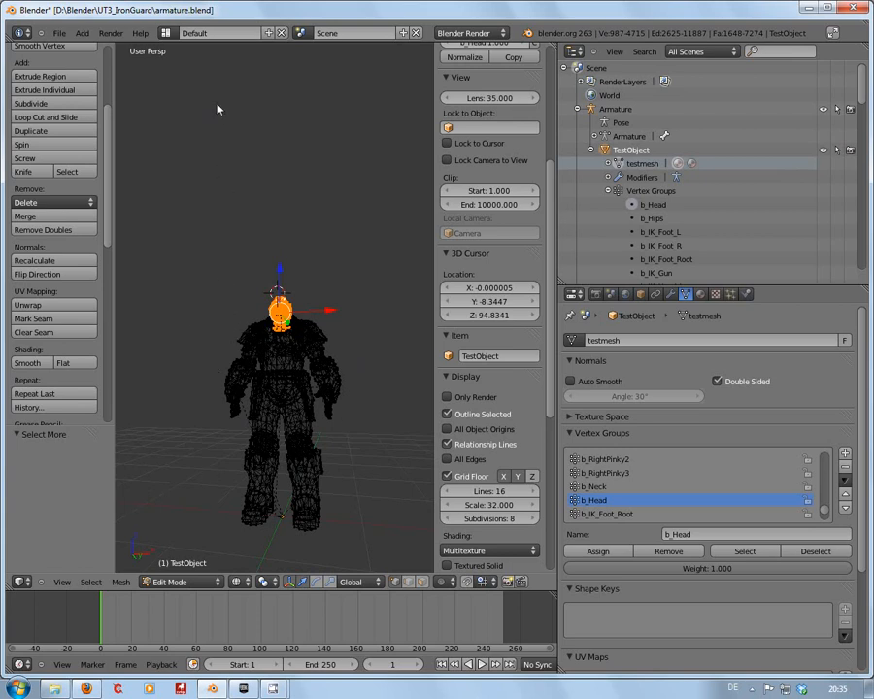
Open the recent file UT3_IronGuard_05.blend
click(60, 33)
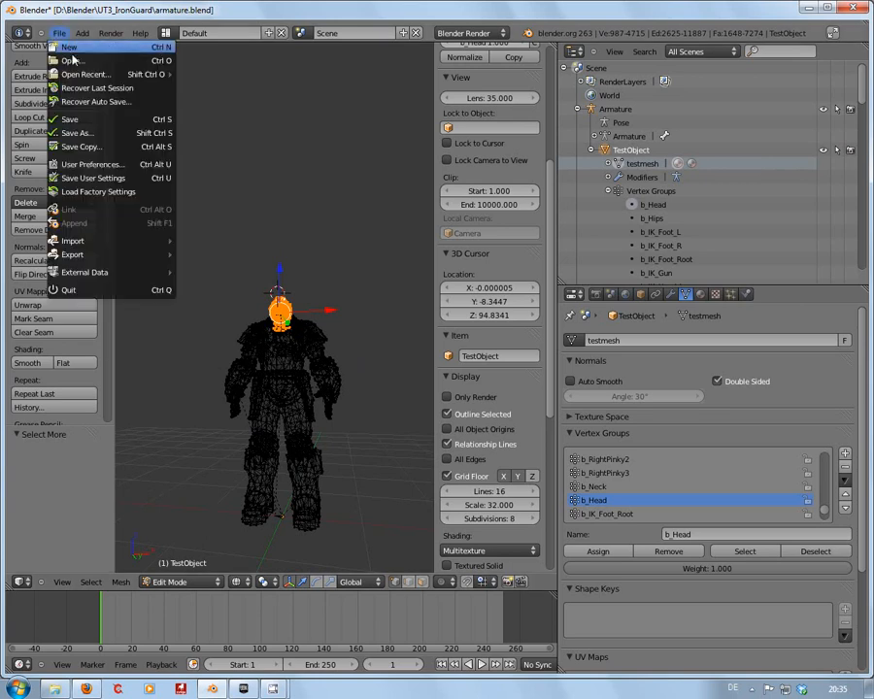
mouse_move(85, 74)
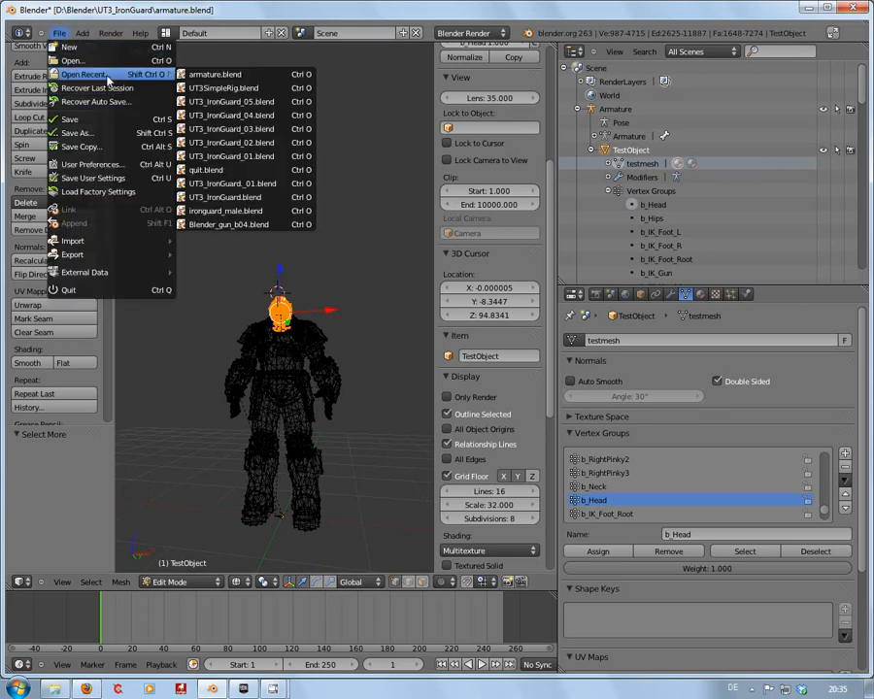
click(231, 101)
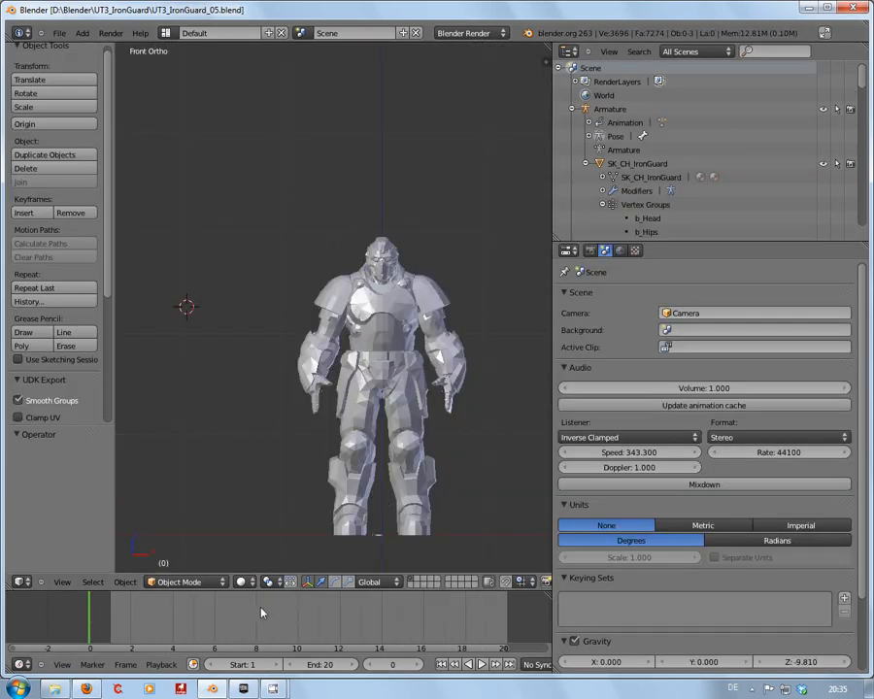
View the character's colour-coded body regions in Texture viewport shading, then return to Solid shading
click(246, 581)
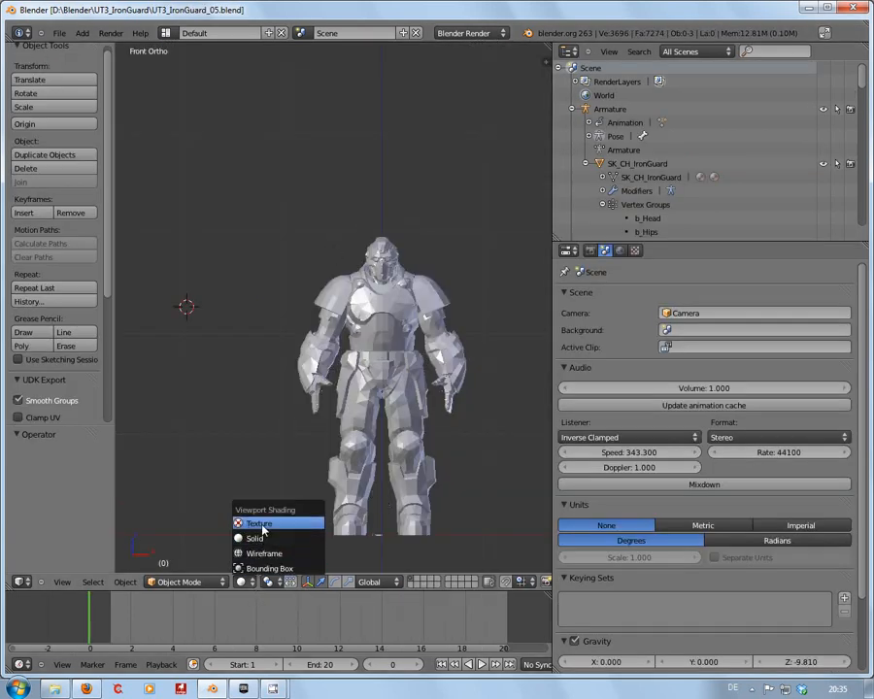
click(260, 525)
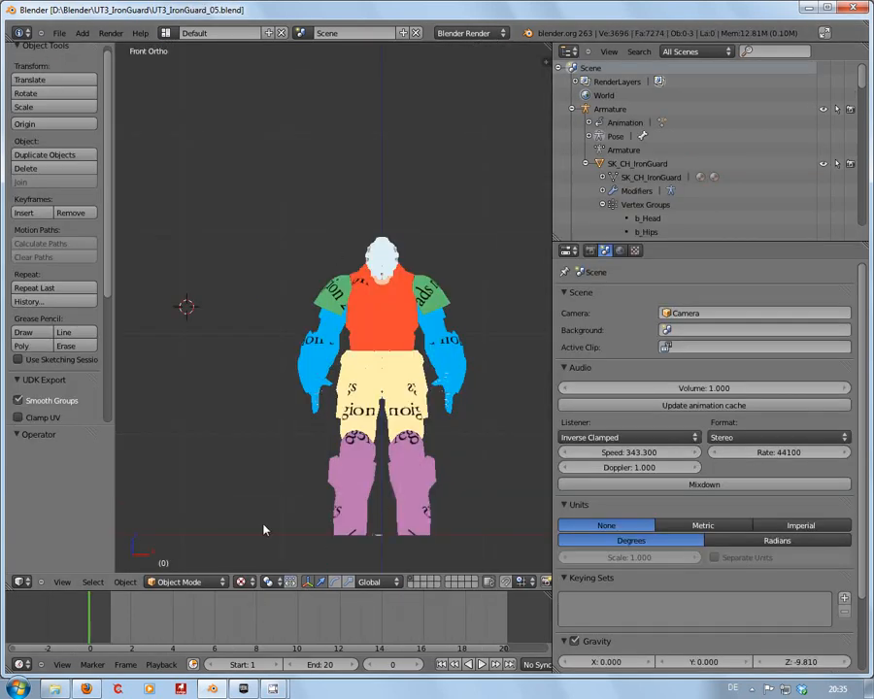
click(242, 581)
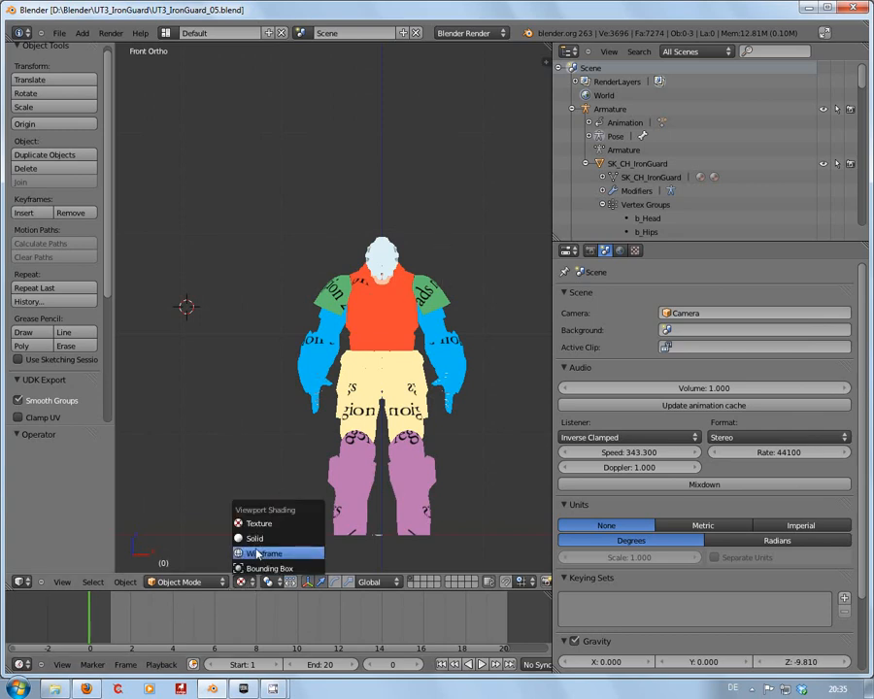
click(254, 537)
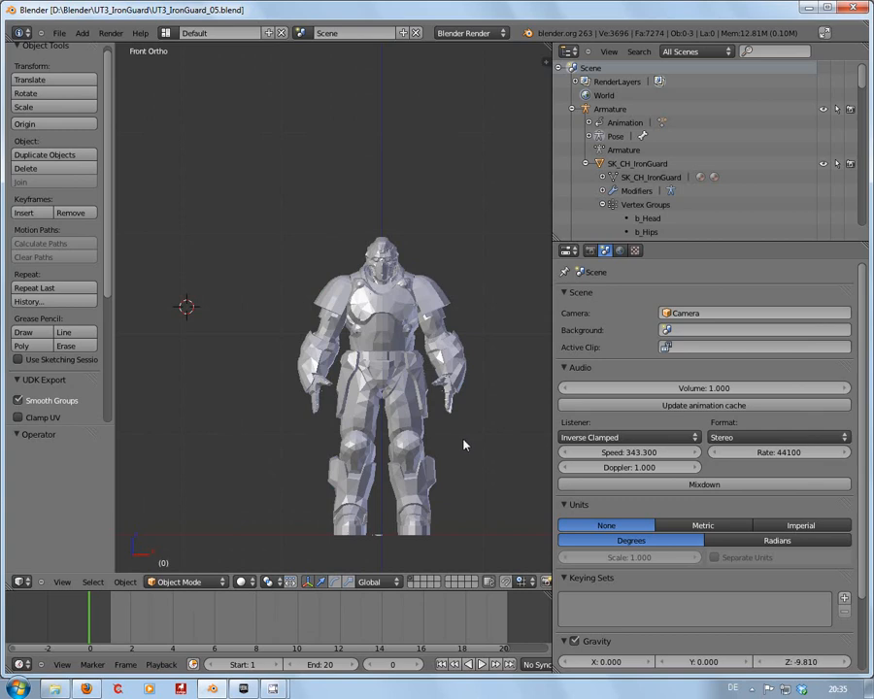
scroll(433, 453, down, 2)
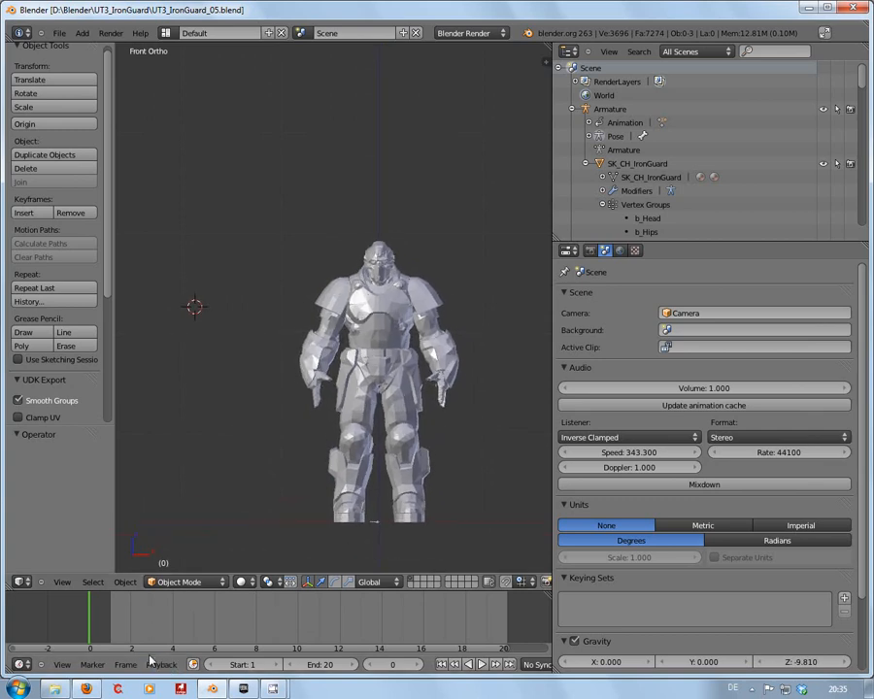
Try the UDK export with no object selected, once as Mesh only and once as Mesh & Animation
mouse_move(90, 630)
mouse_down()
mouse_move(517, 626)
mouse_move(43, 625)
mouse_move(484, 627)
mouse_move(90, 631)
mouse_up()
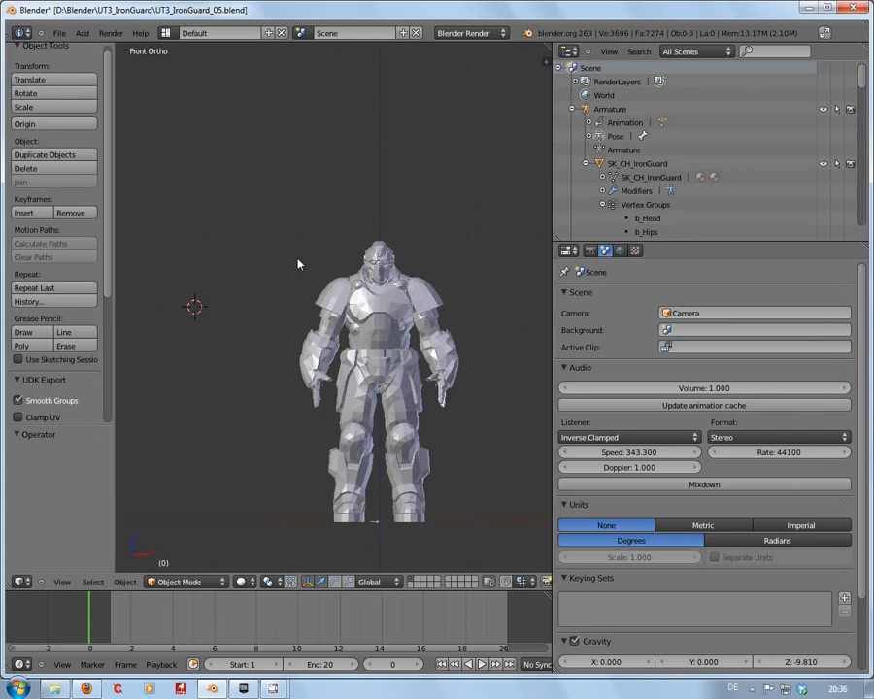
scroll(112, 262, down, 5)
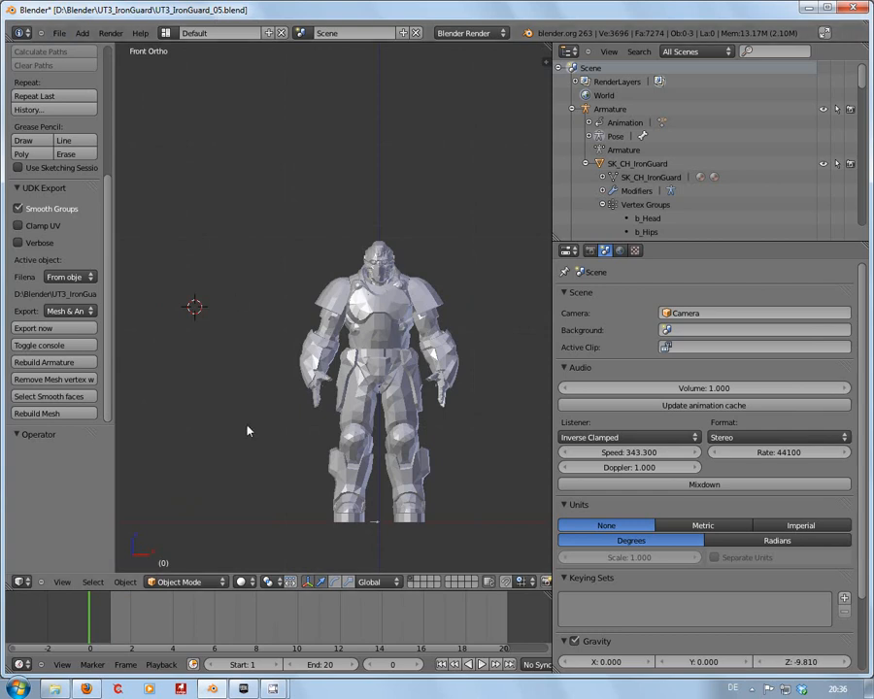
click(82, 310)
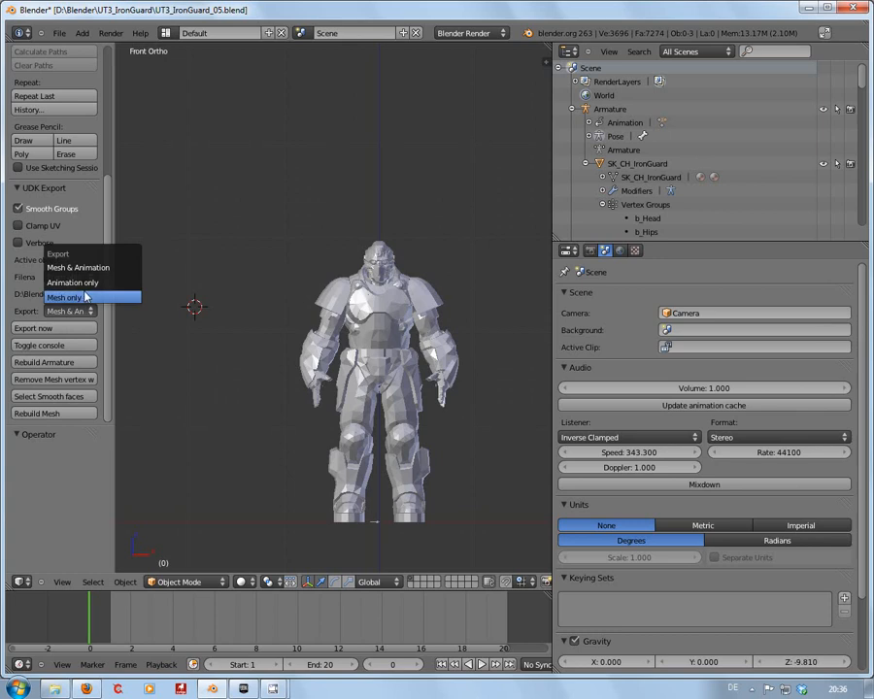
click(84, 298)
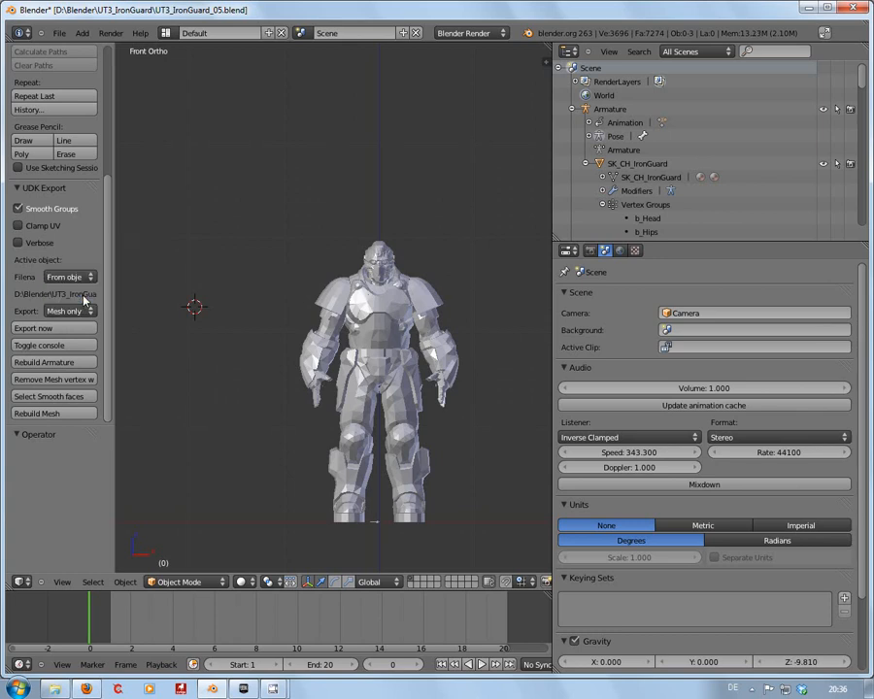
click(56, 328)
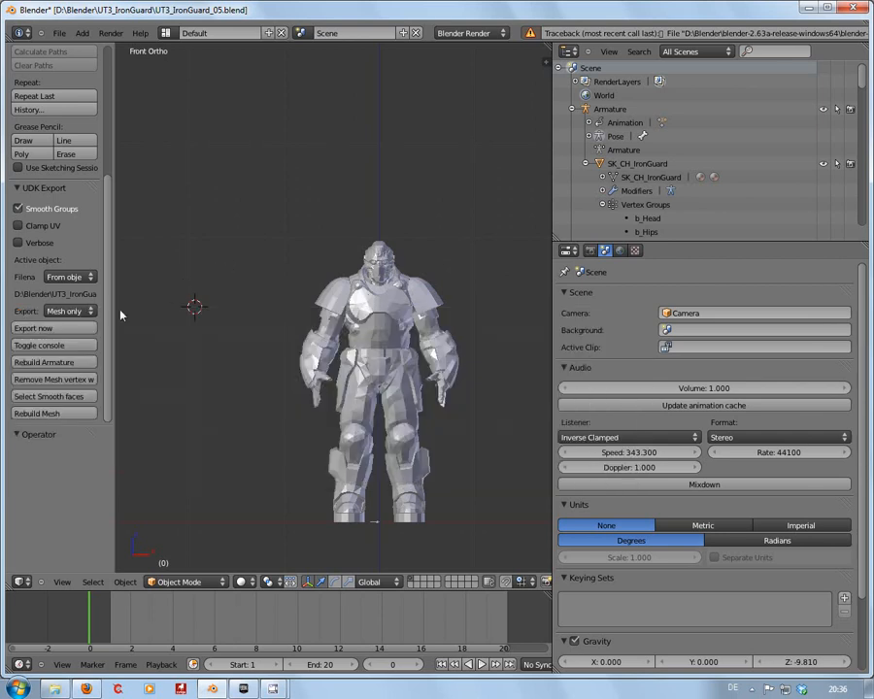
click(68, 311)
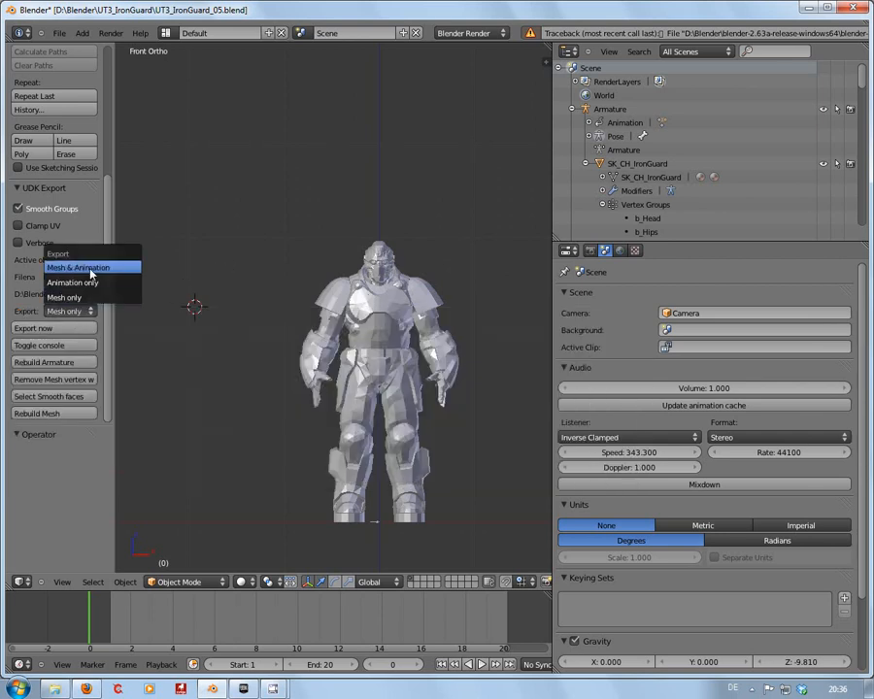
click(77, 267)
click(68, 328)
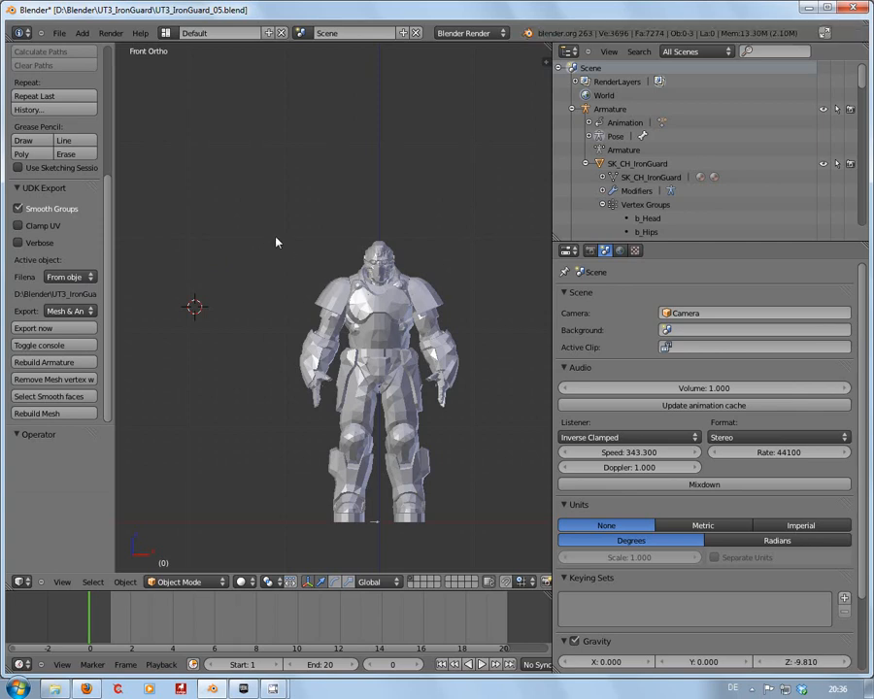
Select the SK_CH_IronGuard mesh and run its UDK export as Mesh only
right_click(326, 311)
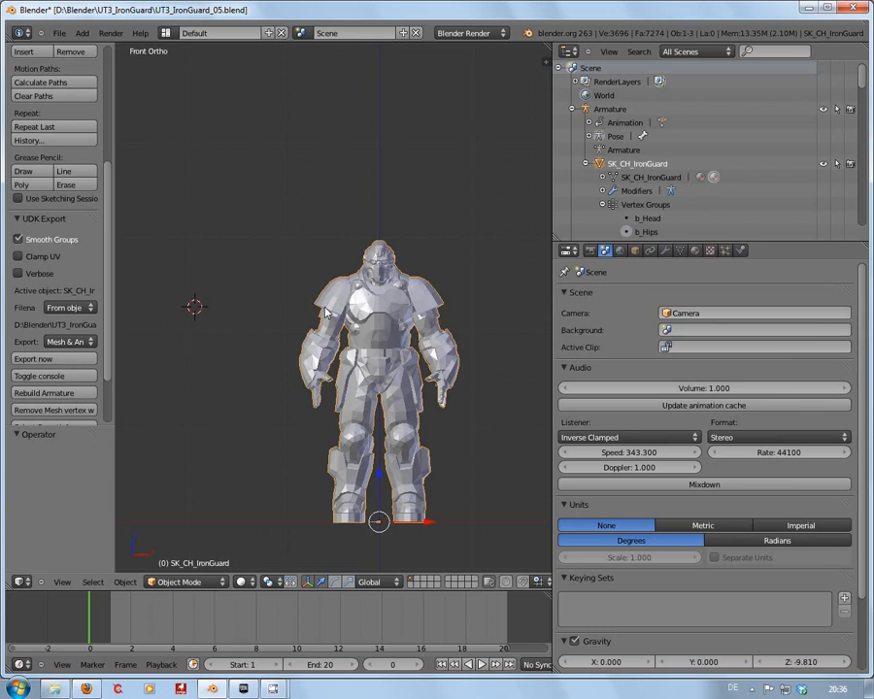
click(91, 342)
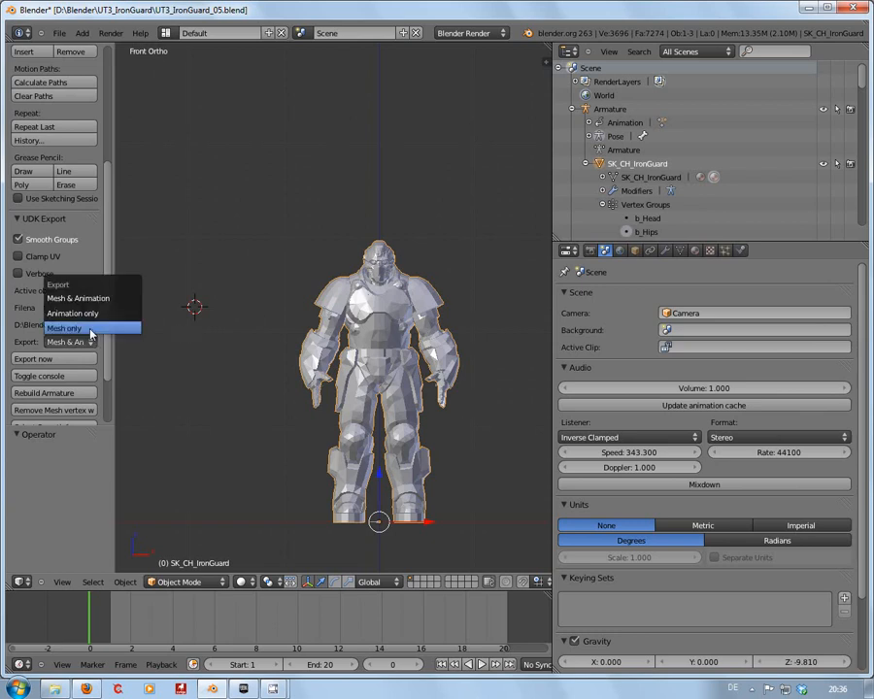
click(92, 329)
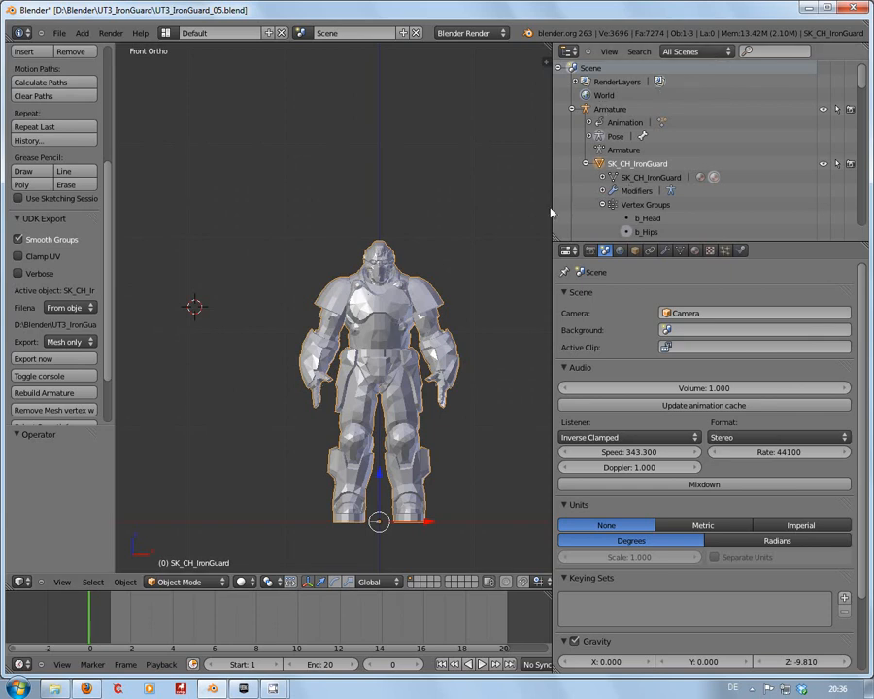
click(65, 361)
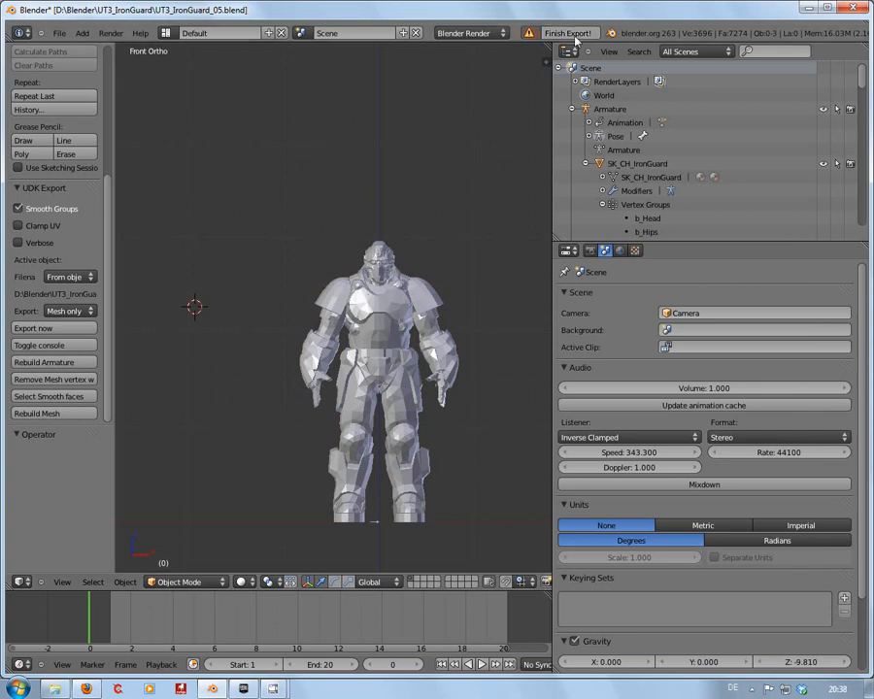
Review the export log in the system console, from the earlier attempts through to the final skeletal mesh data, and hide the console
click(82, 347)
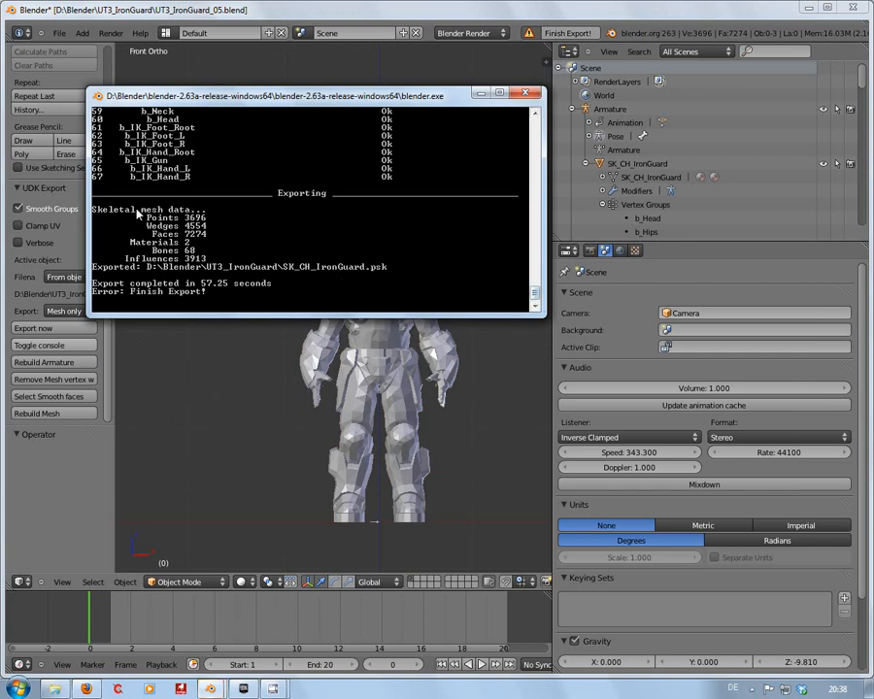
drag(535, 292, 535, 218)
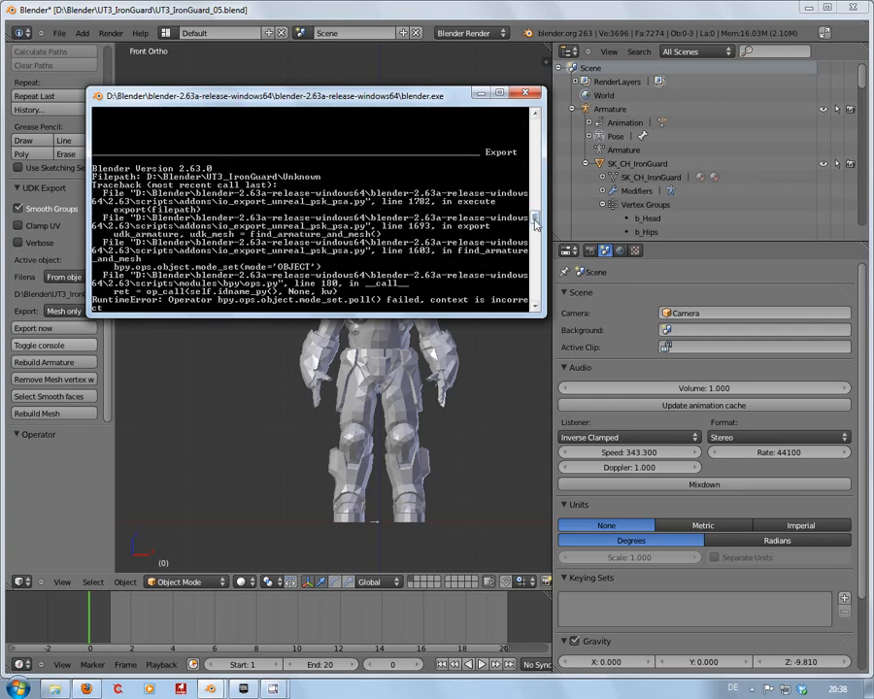
drag(534, 222, 533, 246)
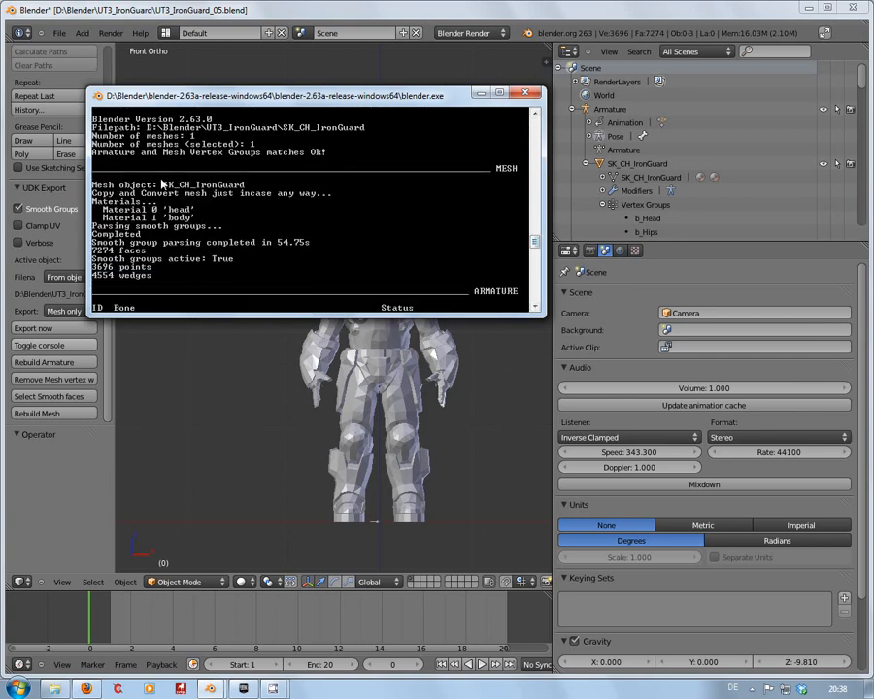
drag(536, 237, 539, 304)
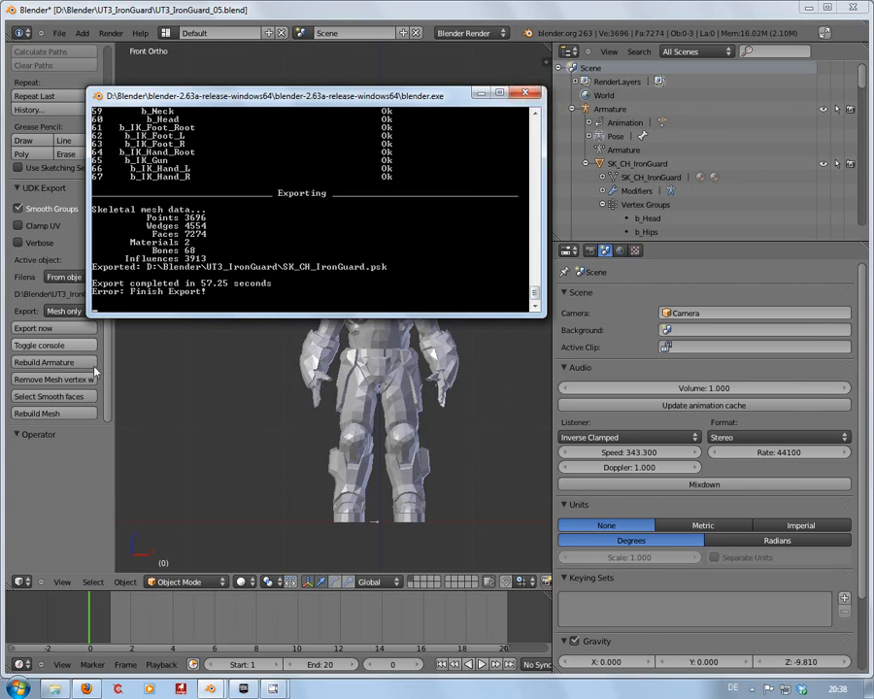
click(75, 346)
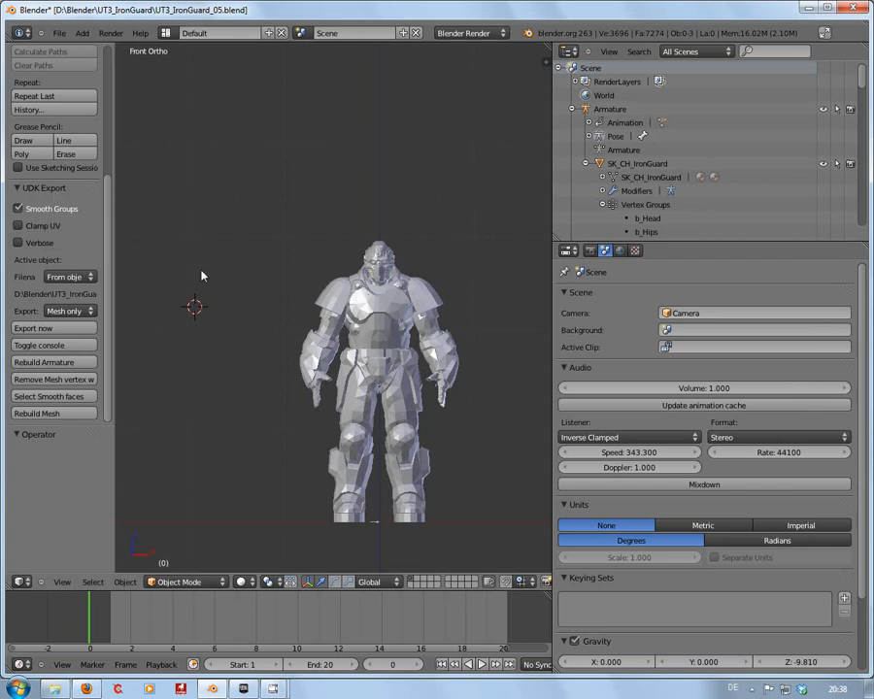
Set the UDK export to take its filename from the blend file and to export Animation only
click(65, 280)
click(94, 311)
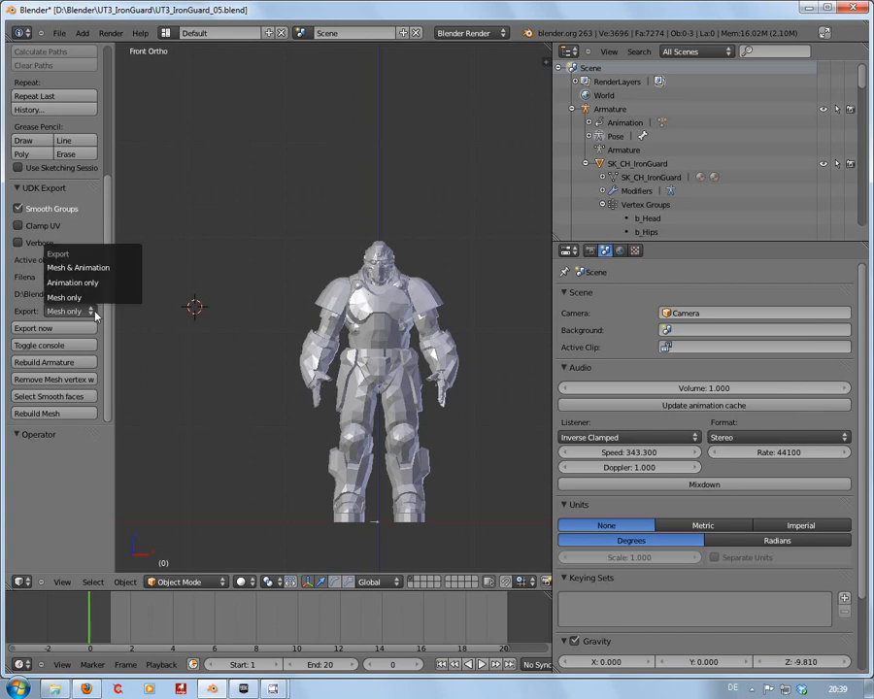
click(86, 297)
click(90, 278)
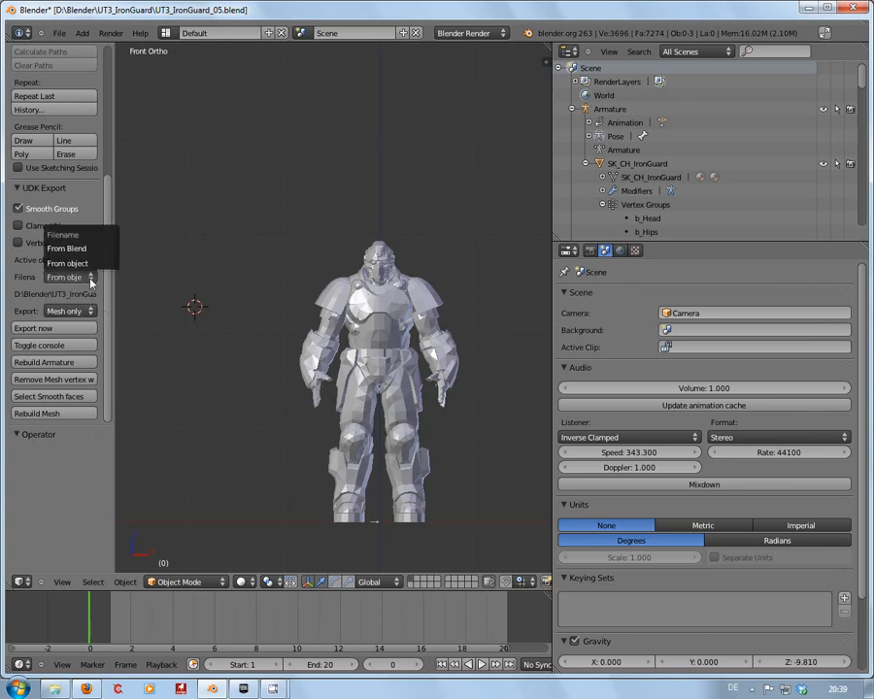
click(84, 249)
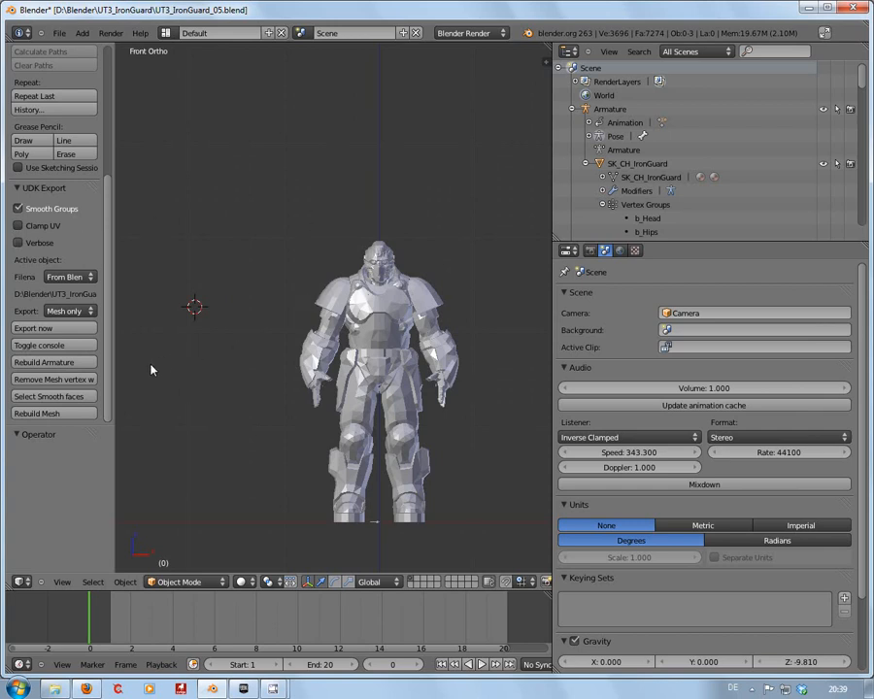
click(91, 311)
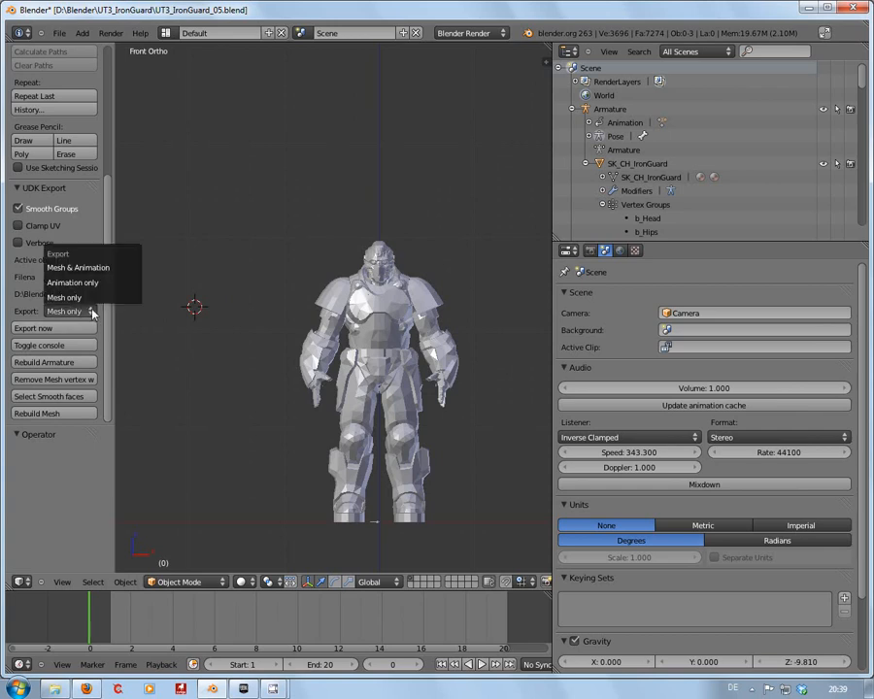
click(93, 282)
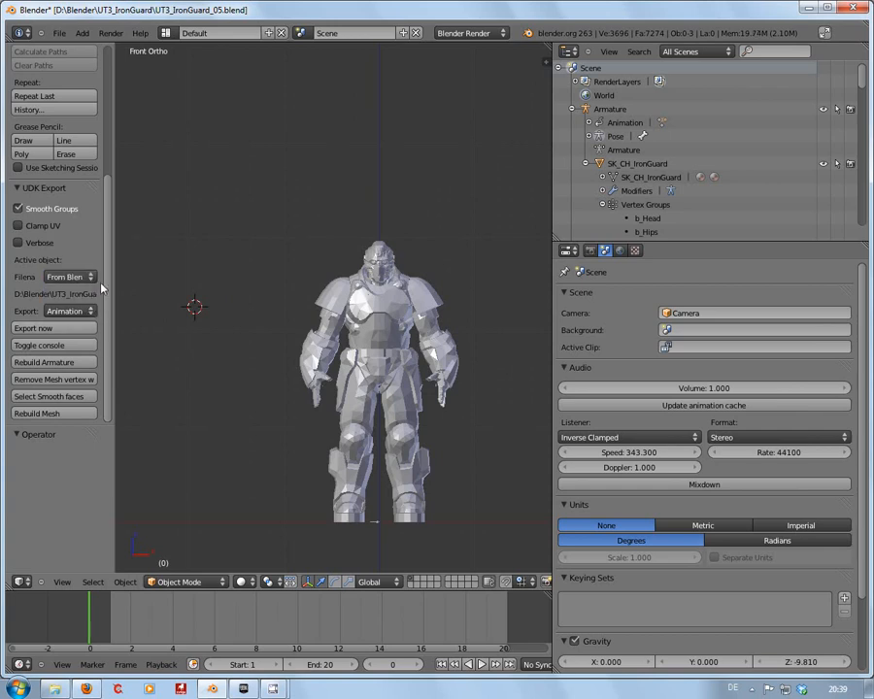
mouse_move(92, 624)
mouse_down()
mouse_move(342, 625)
mouse_move(92, 624)
mouse_up()
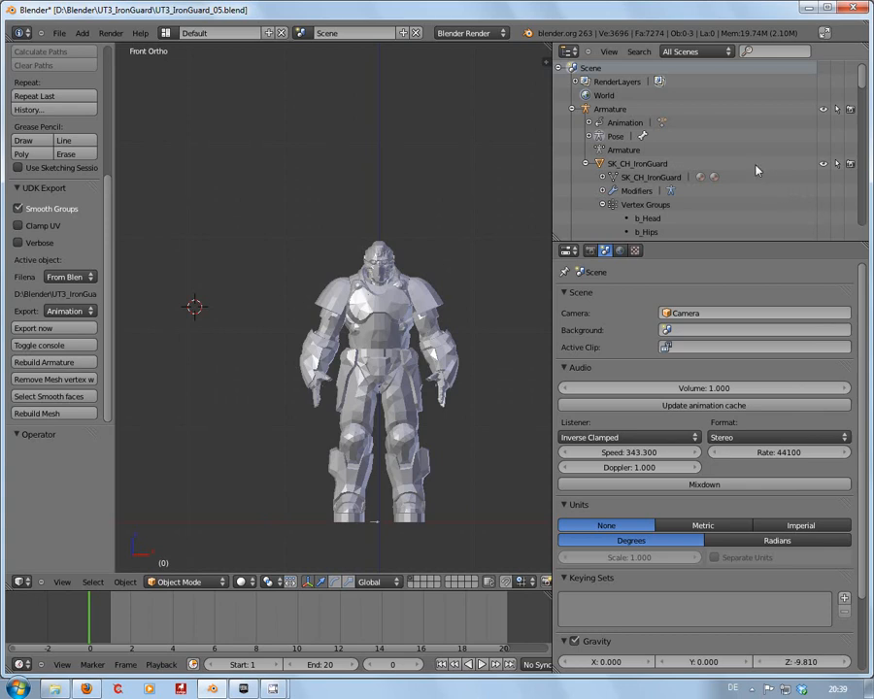
Select the armature, enter Edit Mode and expand its b_Root bone hierarchy in the outliner
click(589, 137)
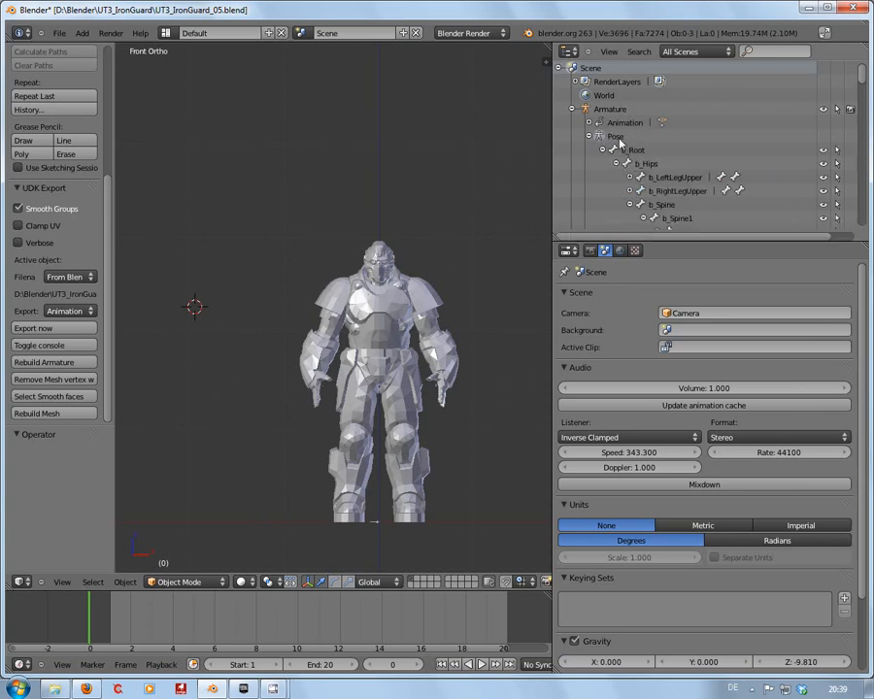
click(618, 137)
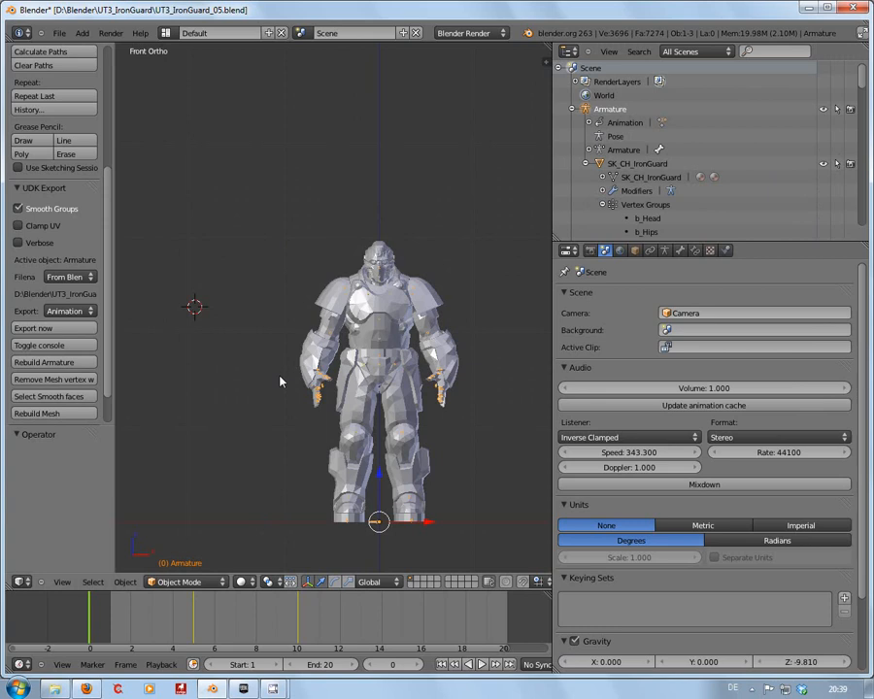
key(Tab)
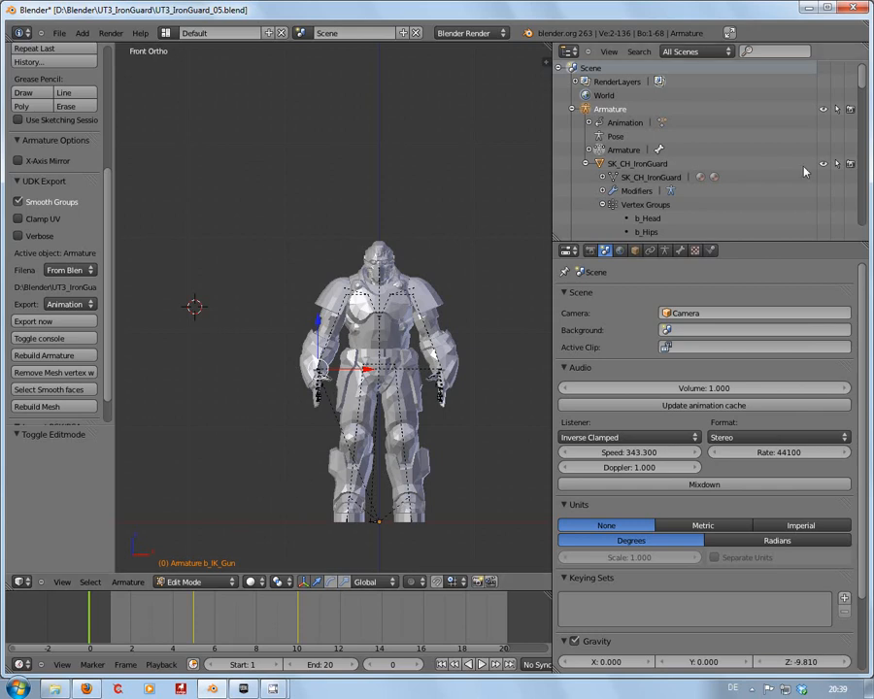
click(587, 150)
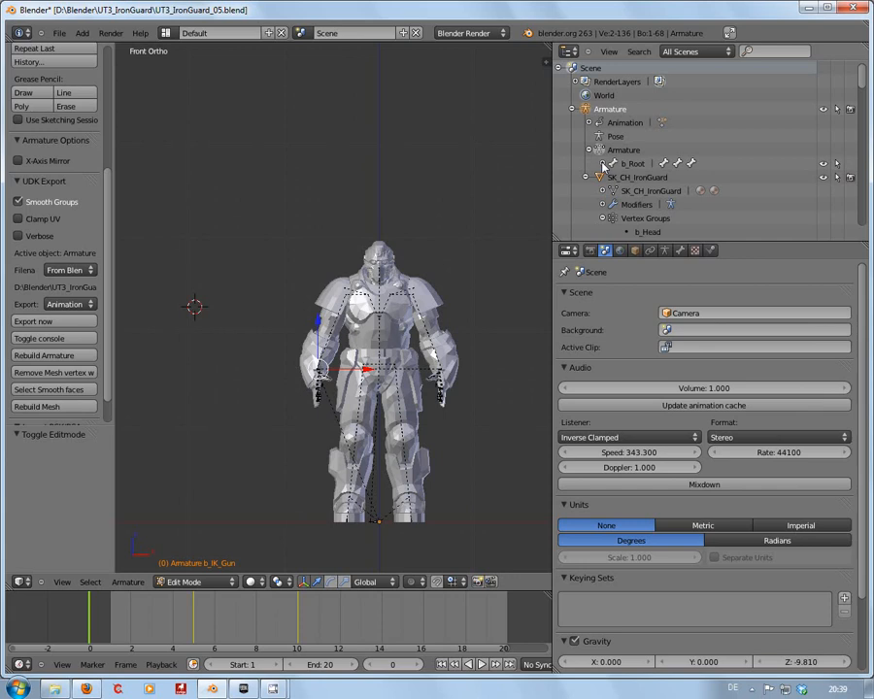
click(601, 163)
drag(867, 89, 867, 92)
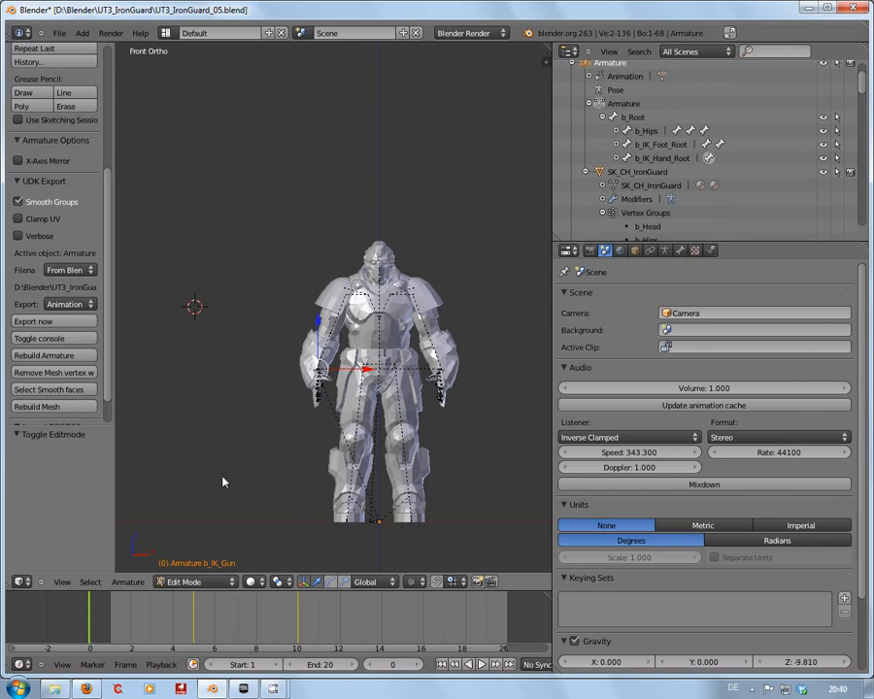
Visit the keyframe at frame 5, select all armature bones and move the current frame to 10
click(193, 625)
key(a)
key(a)
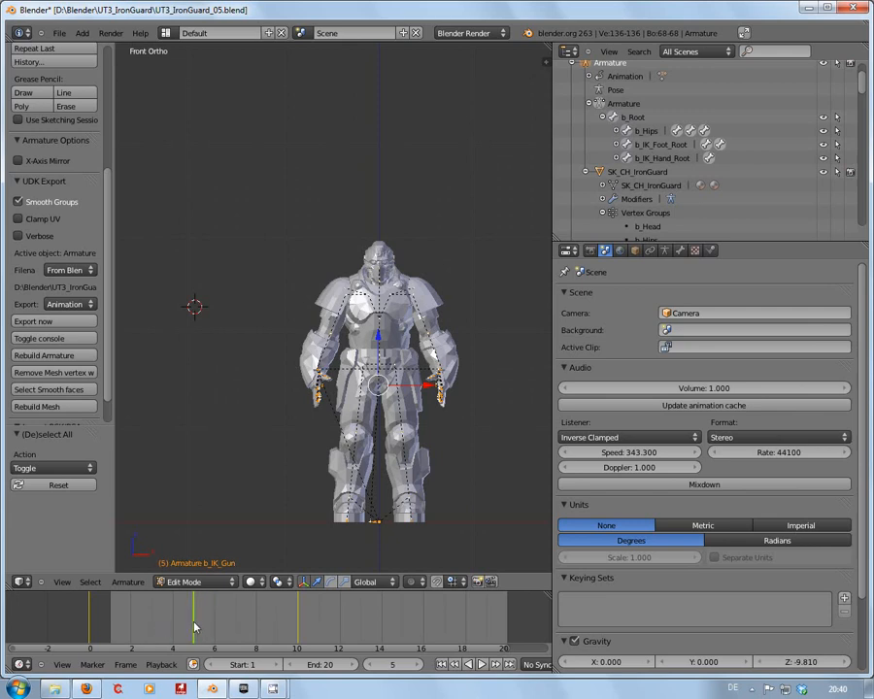
click(299, 629)
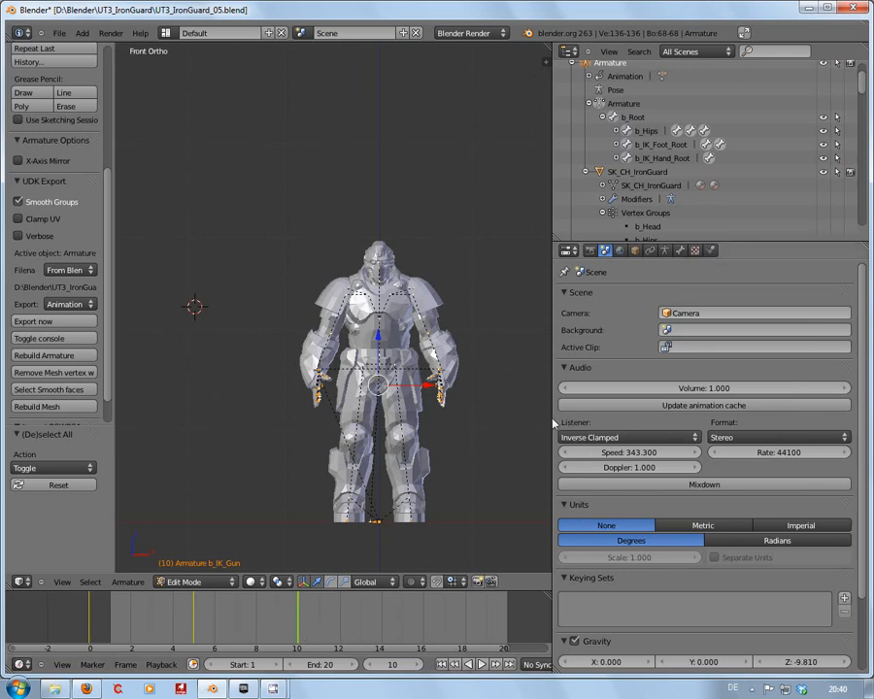
Try to key the selected bones at frame 10 from Edit Mode using the active LocRot keying set
drag(554, 424, 748, 425)
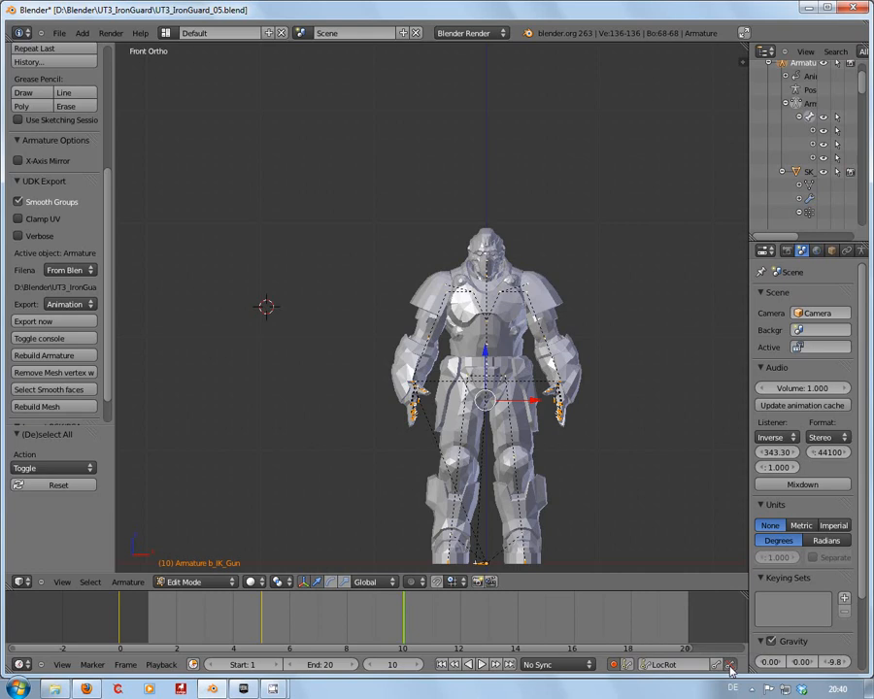
click(730, 668)
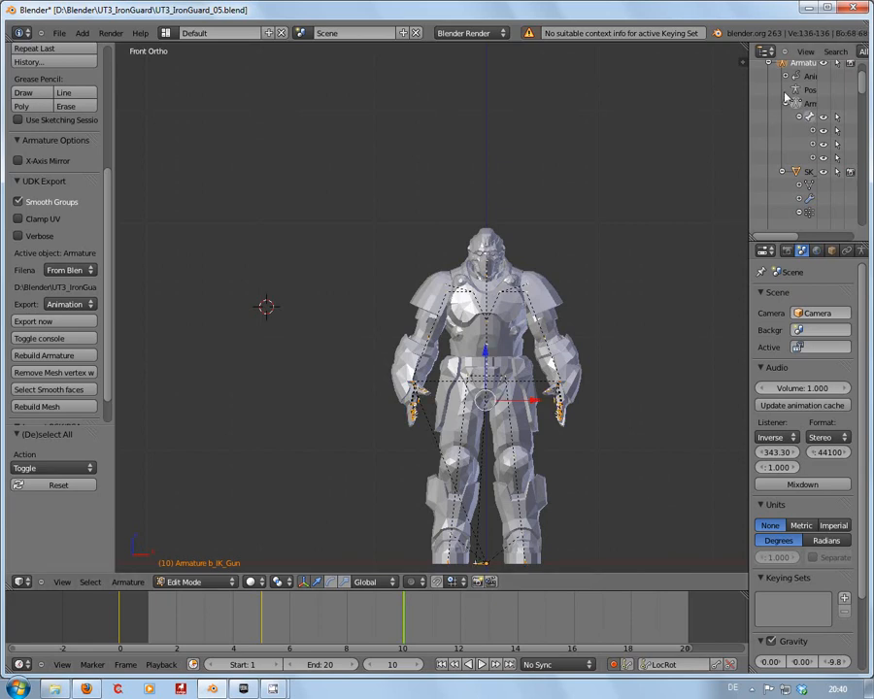
Switch the armature to Pose Mode and select all of its bones for keying at frame 10
drag(748, 136, 647, 142)
click(707, 93)
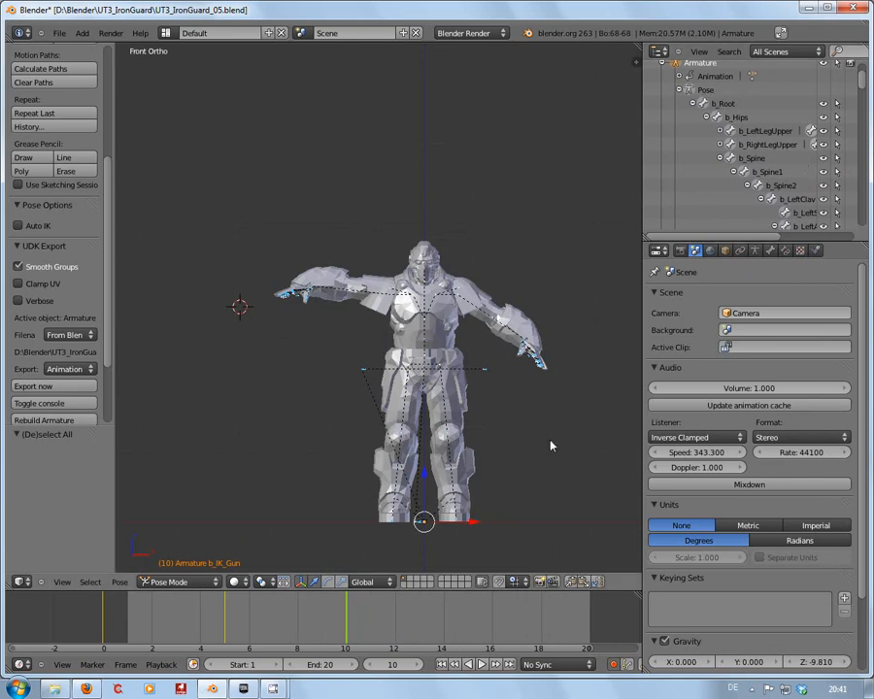
key(a)
key(a)
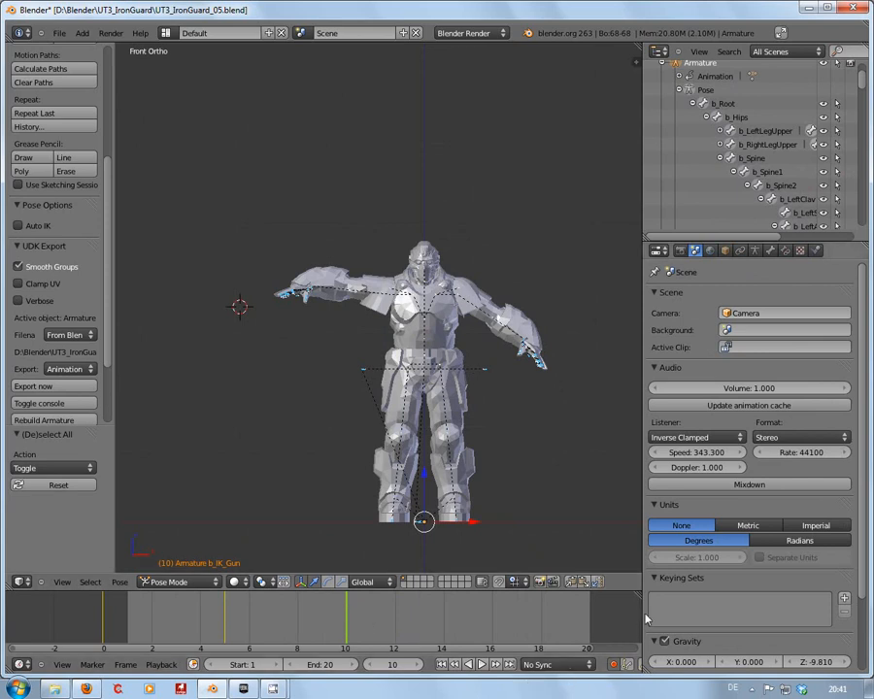
drag(643, 622, 689, 616)
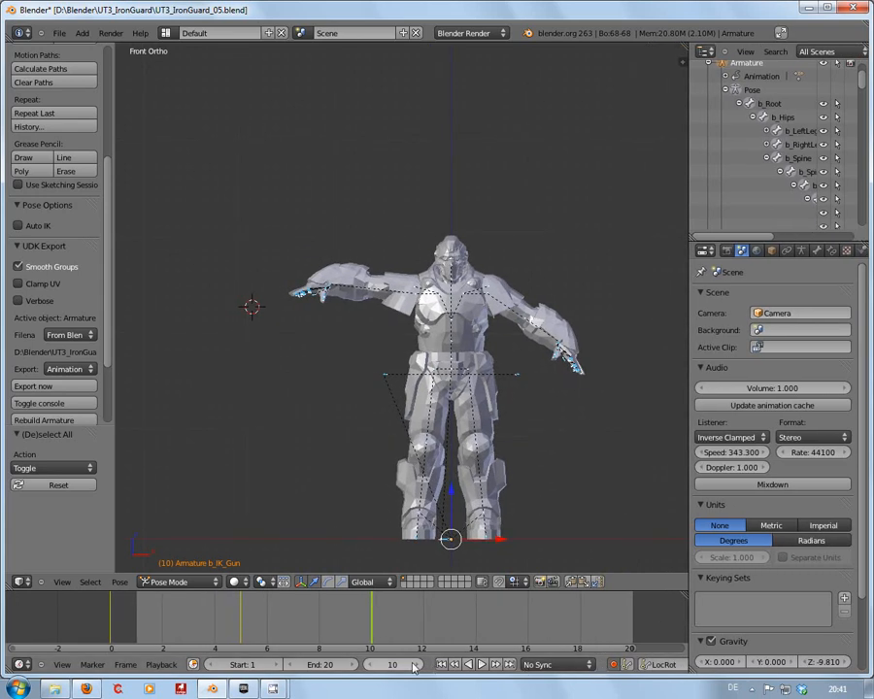
middle_drag(427, 669, 326, 667)
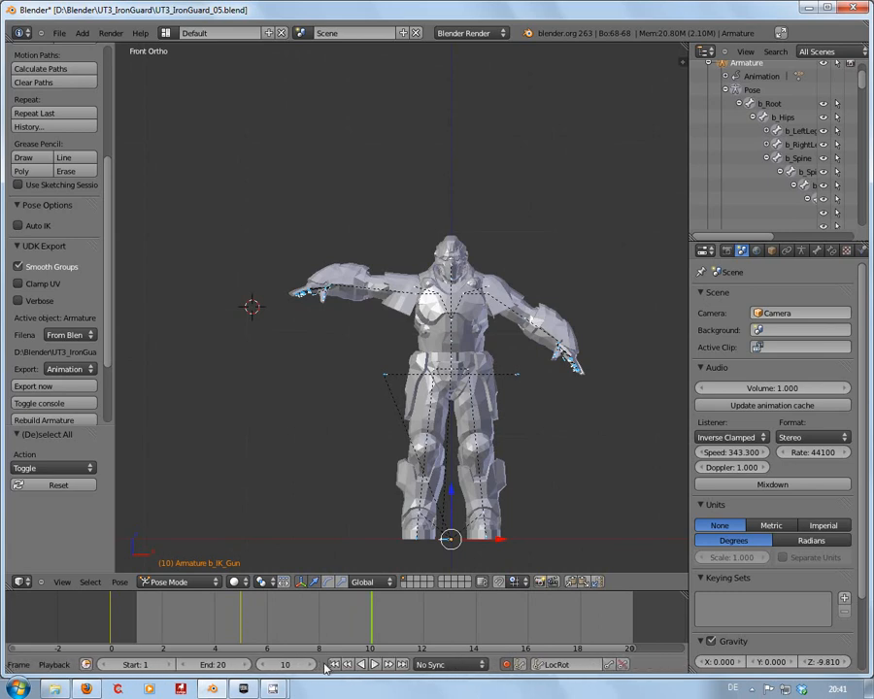
Delete the LocRot keyframes of all armature bones at frame 10 and at frame 5
click(622, 665)
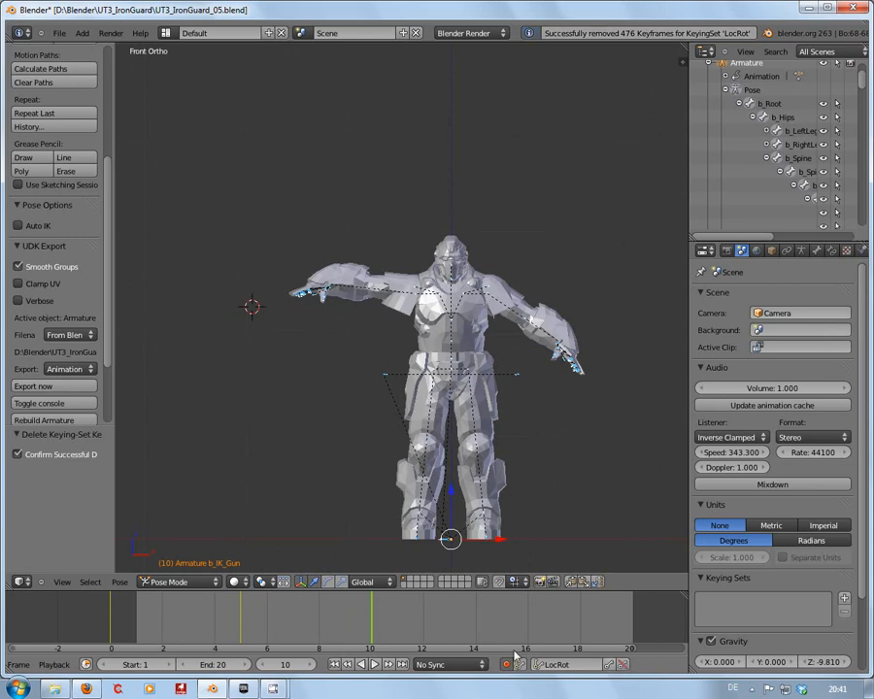
click(239, 630)
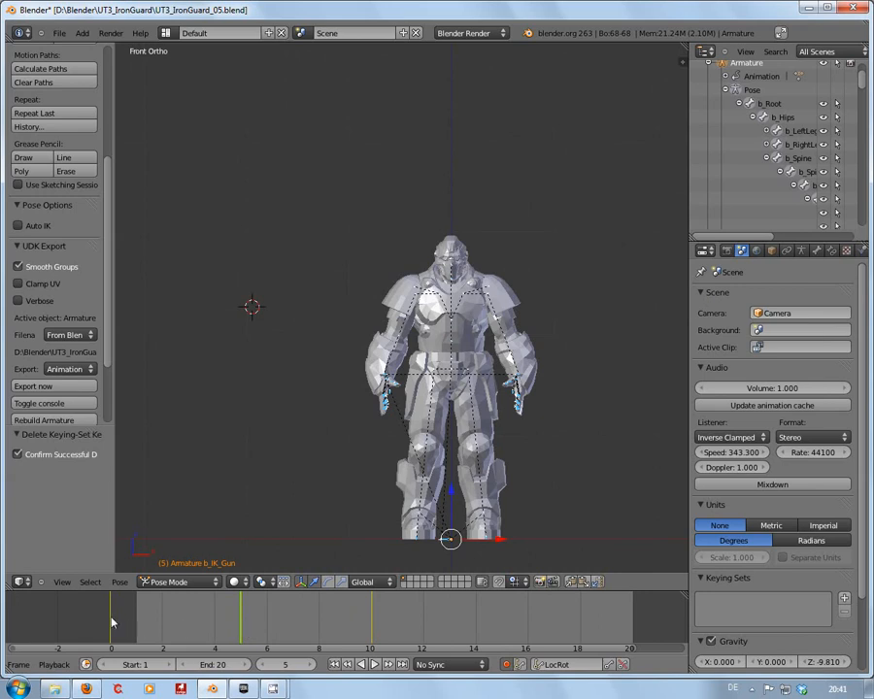
click(166, 624)
drag(170, 623, 114, 629)
key(a)
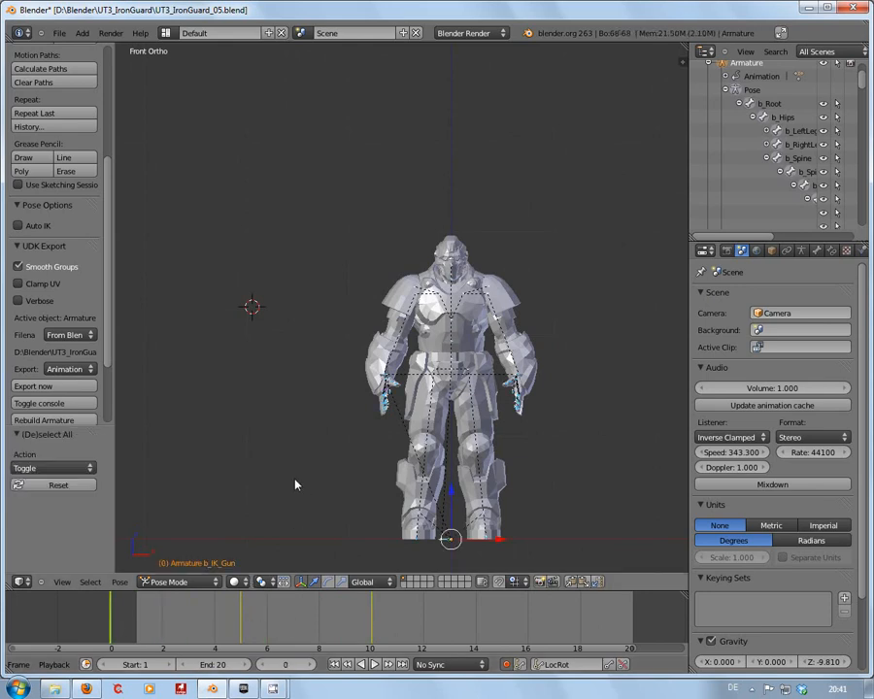
click(243, 613)
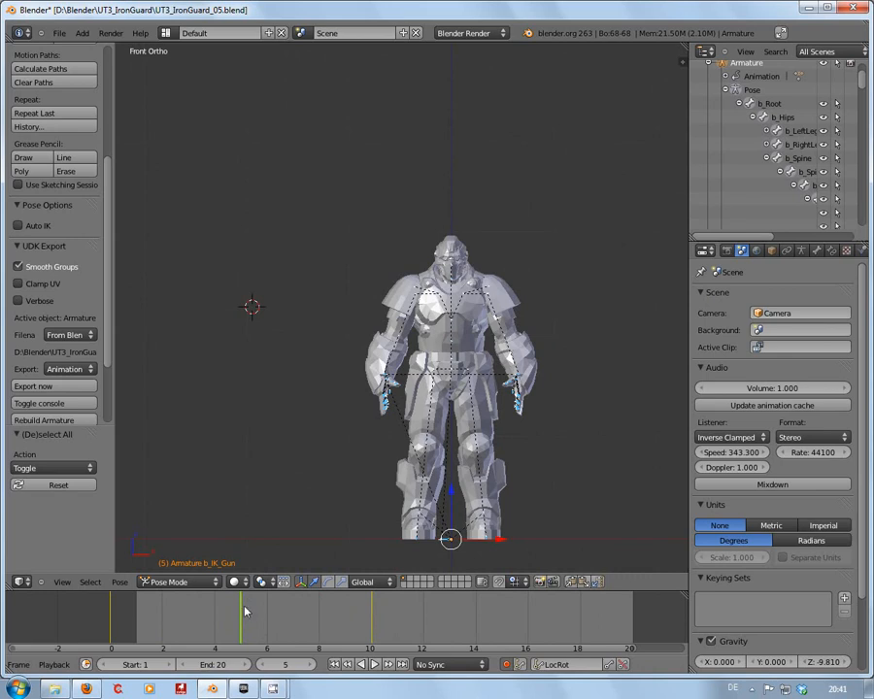
click(622, 664)
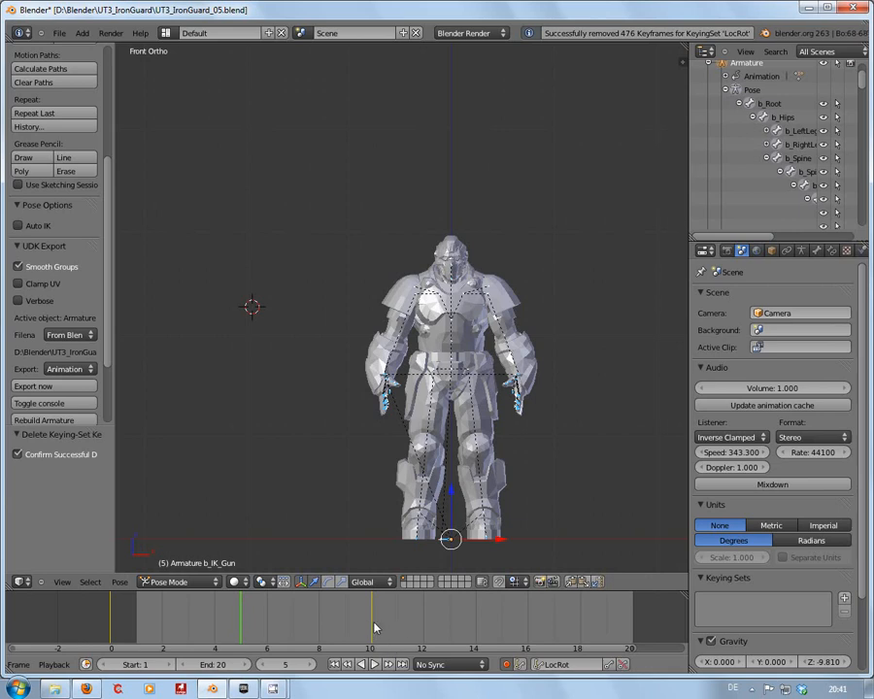
Try again to delete the LocRot keyframes of the selected bones at frame 10
click(372, 629)
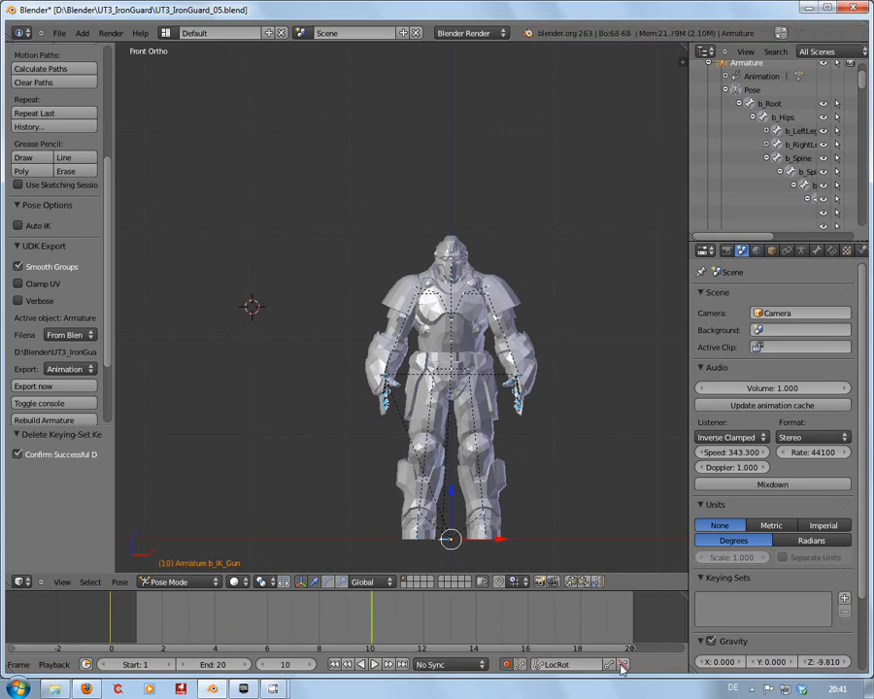
click(623, 666)
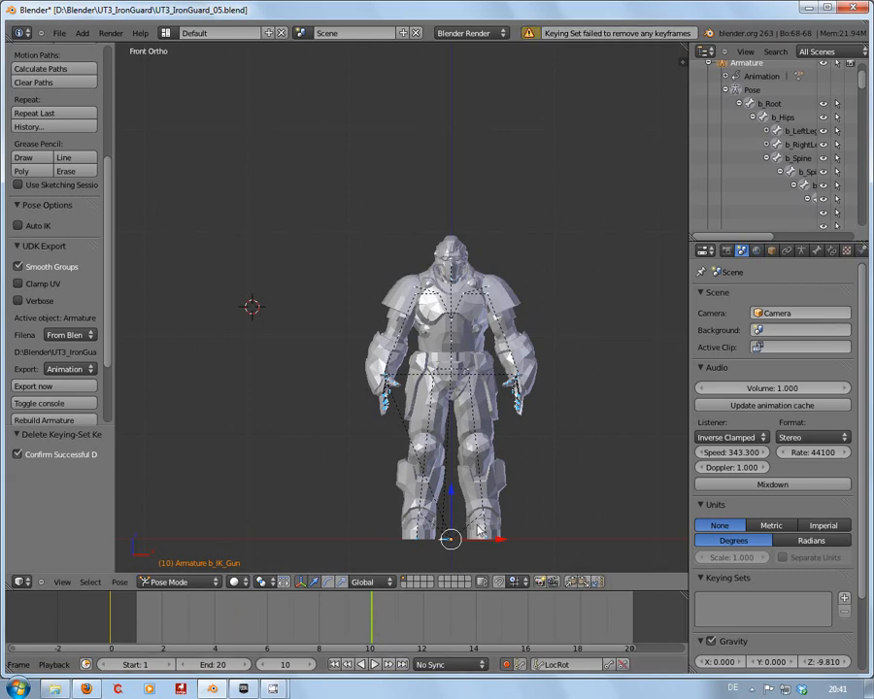
click(308, 629)
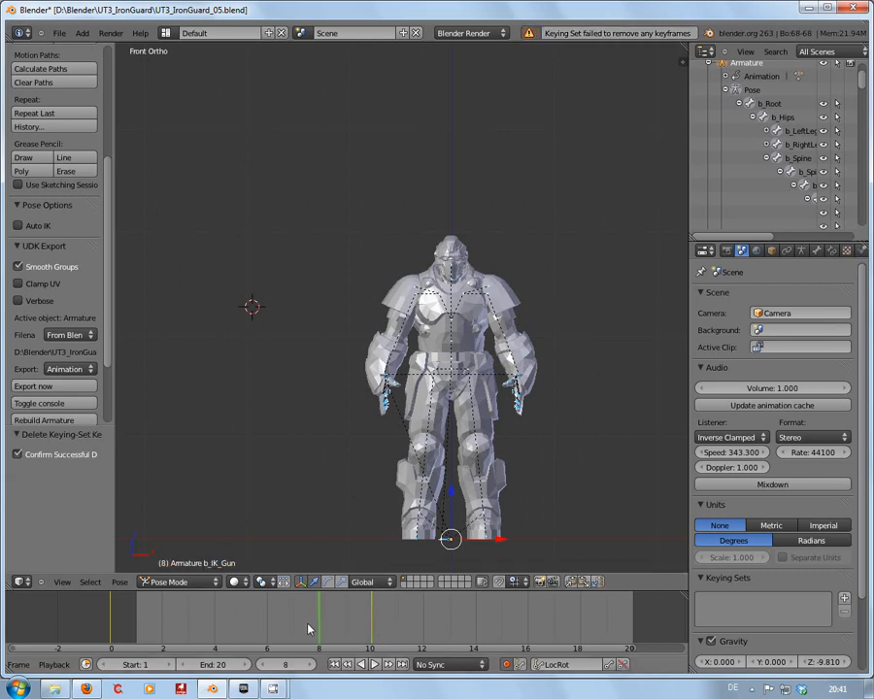
key(a)
click(369, 619)
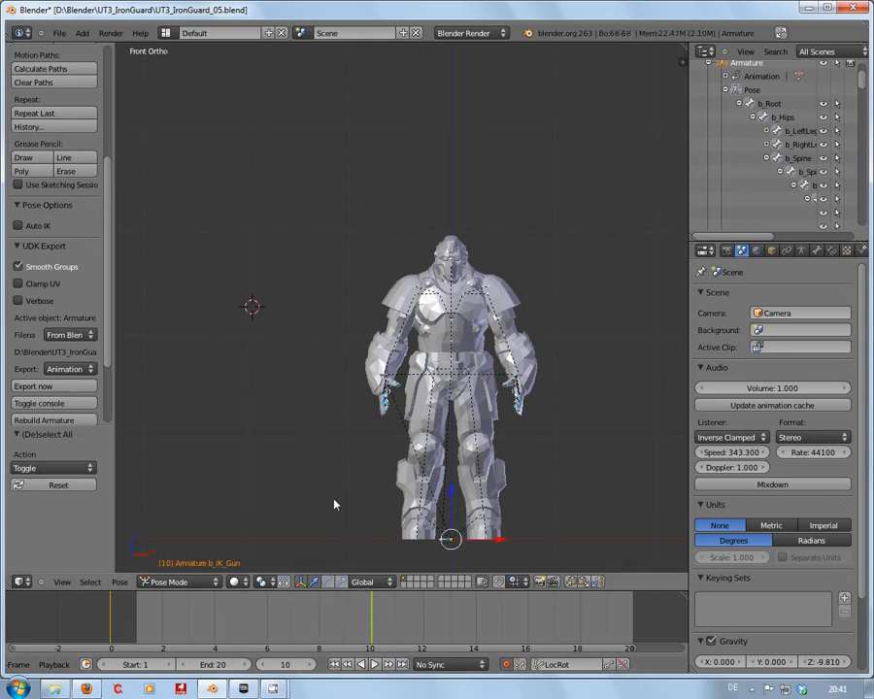
click(624, 665)
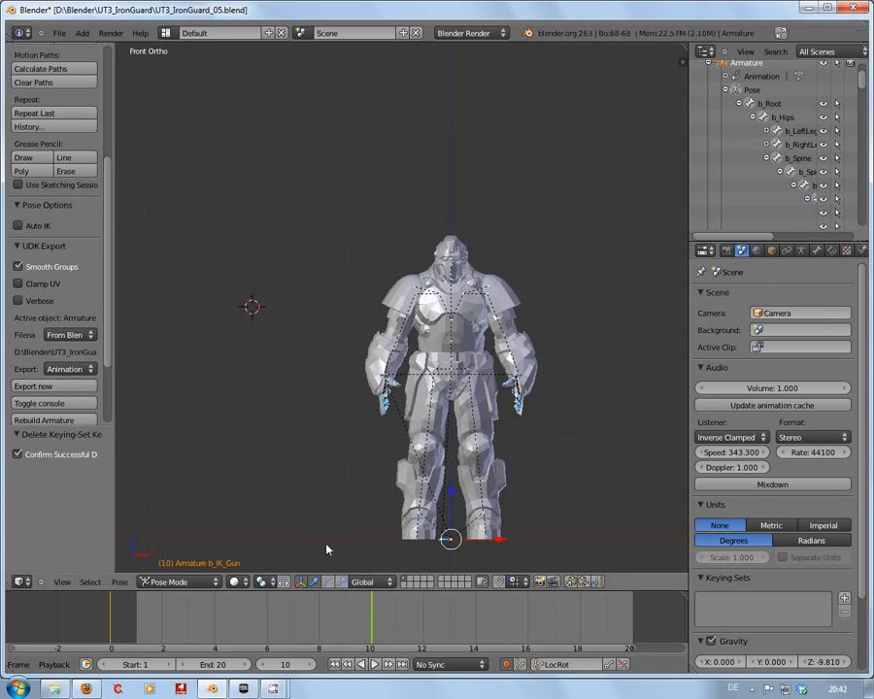
Key all armature bones with the LocRot keying set at frame 0 and again at frame 20
mouse_move(271, 626)
middle_down()
mouse_move(313, 620)
mouse_move(275, 620)
middle_up()
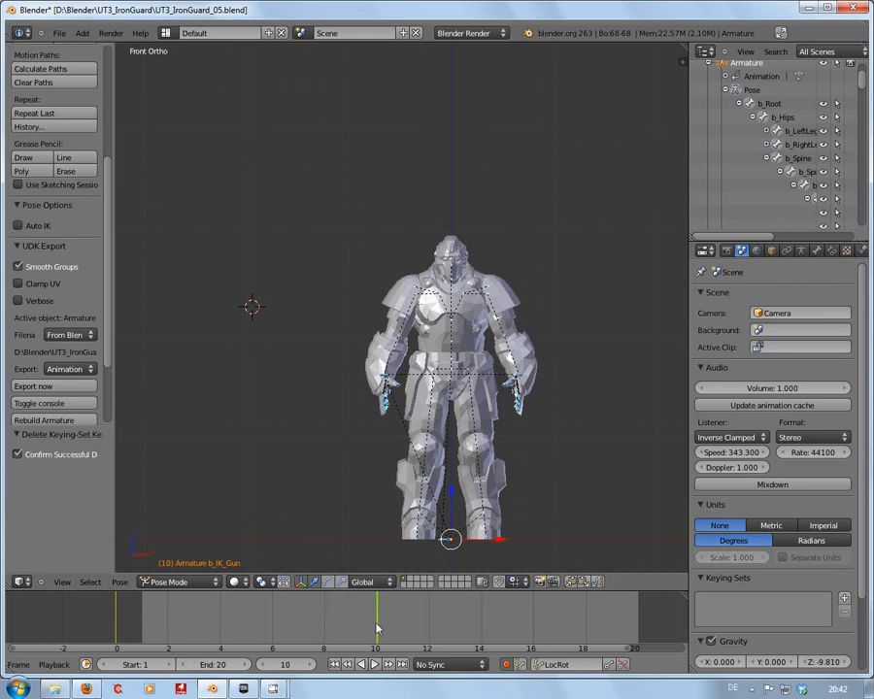
click(207, 630)
click(124, 630)
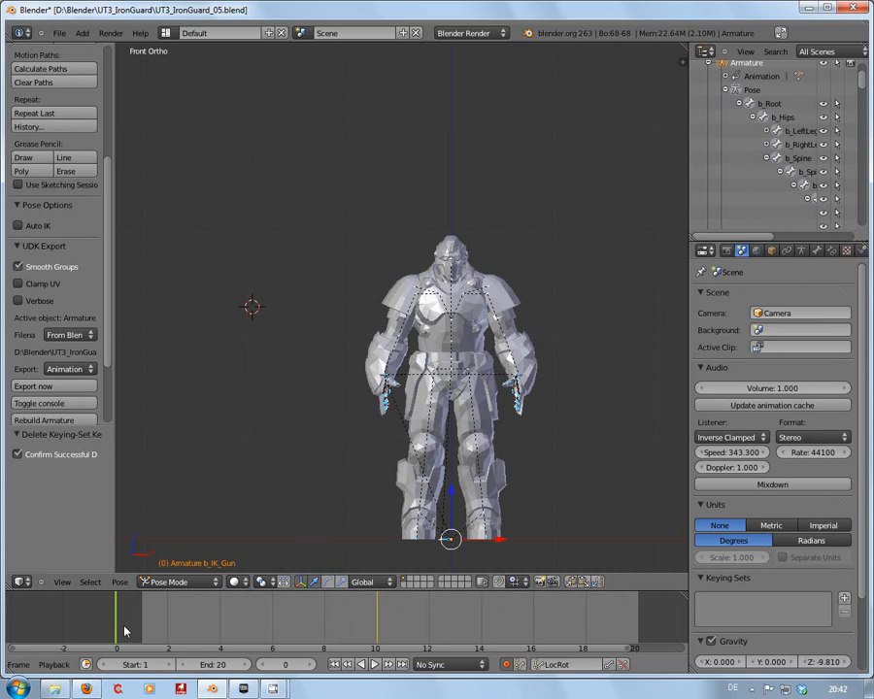
key(a)
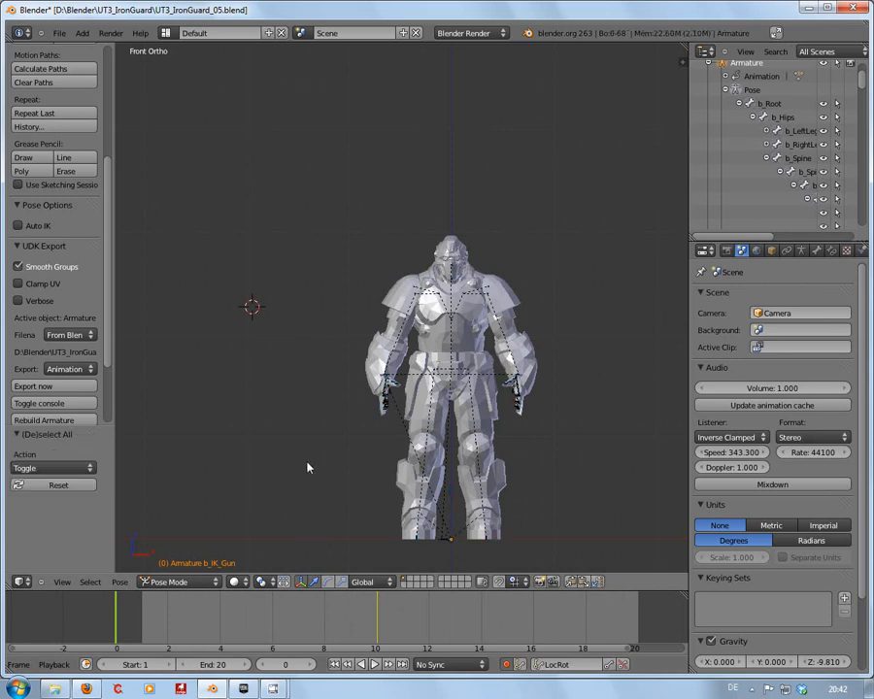
key(a)
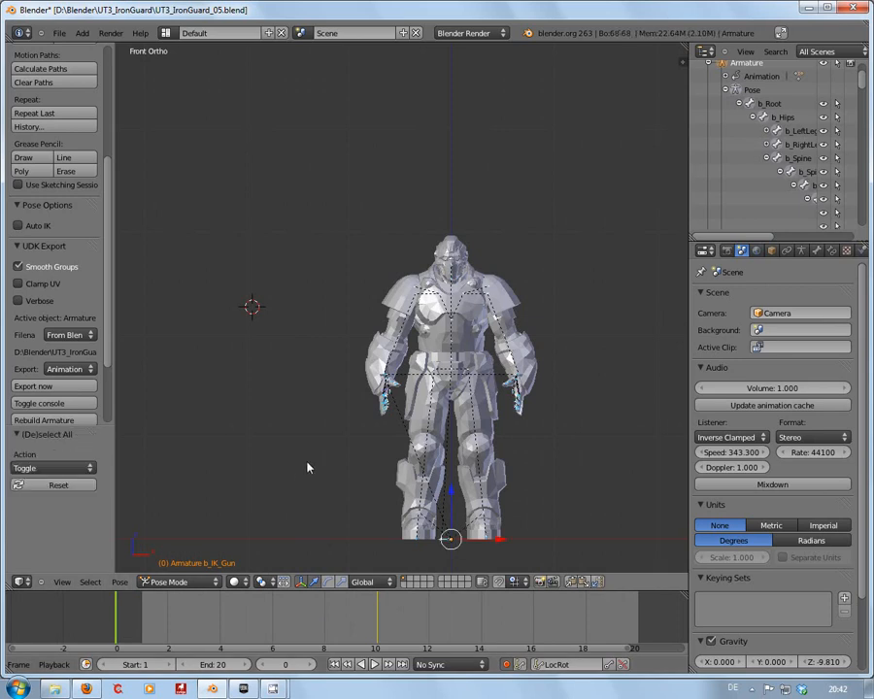
click(540, 667)
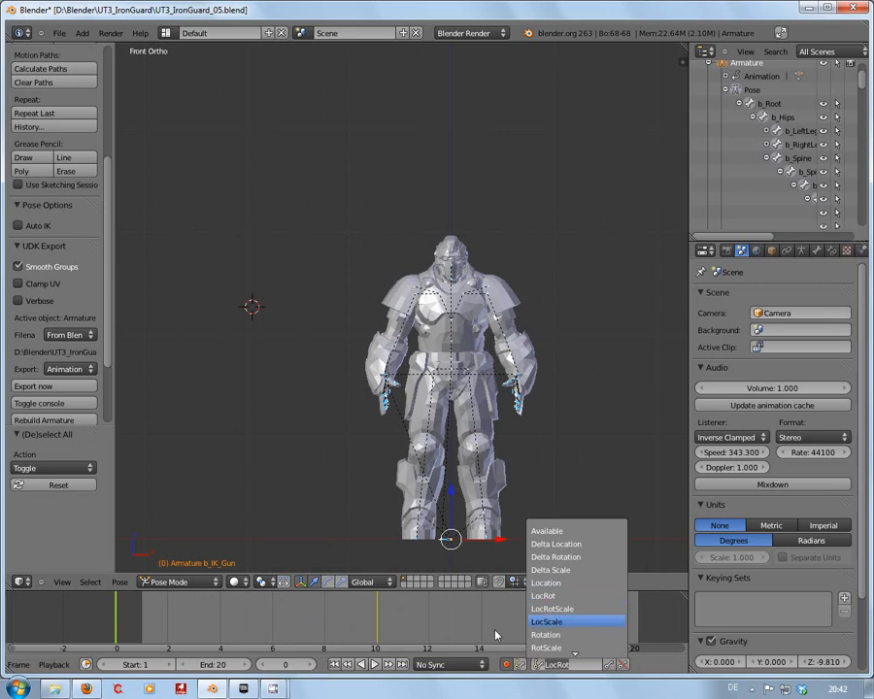
click(545, 598)
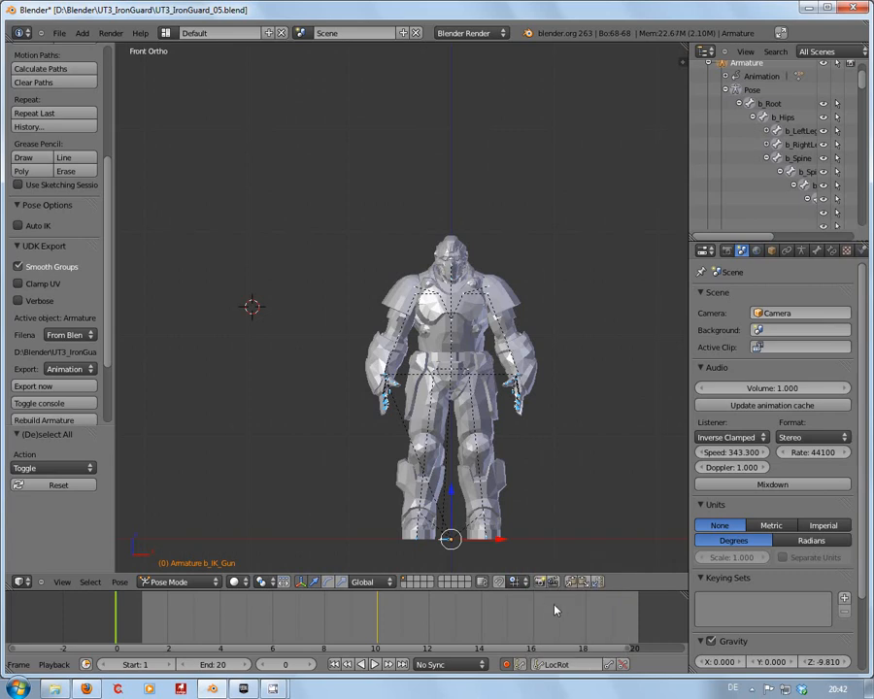
click(505, 665)
click(609, 665)
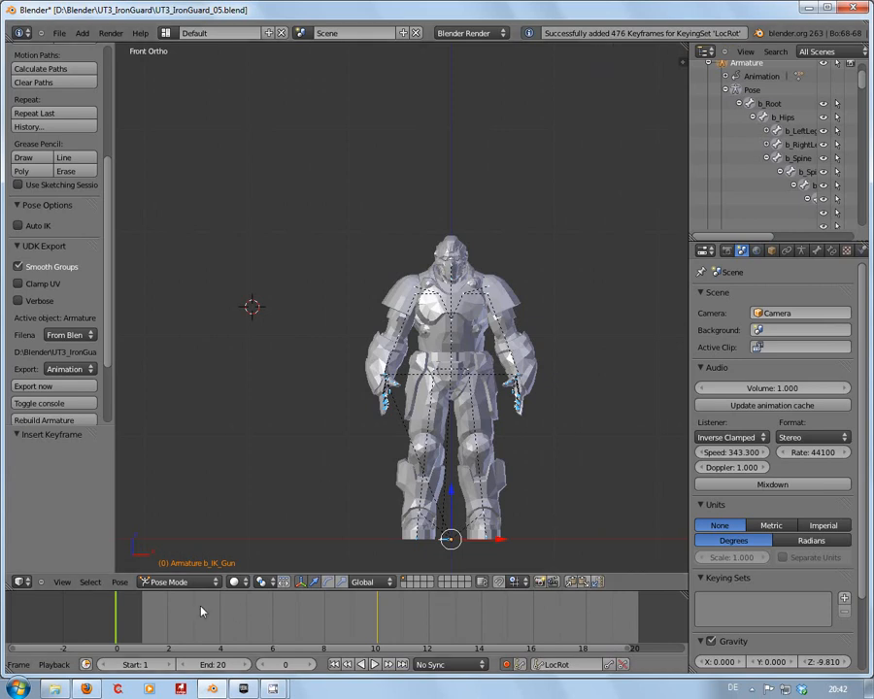
drag(117, 626, 635, 626)
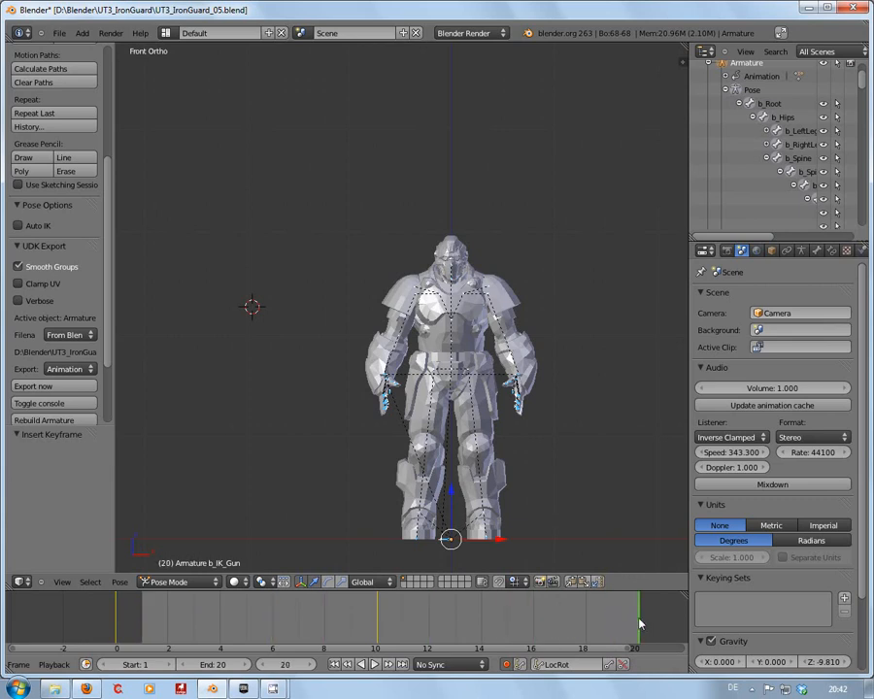
click(608, 665)
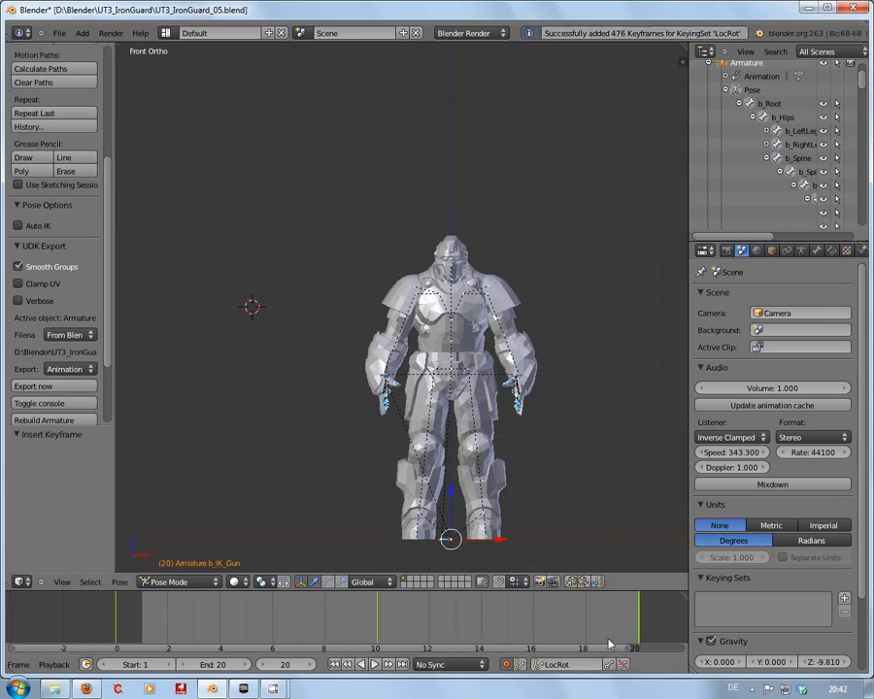
At frame 10, rotate b_RightArm outward by about 61° and b_RightShoulderPad by about 47° in the front view
drag(638, 630, 382, 626)
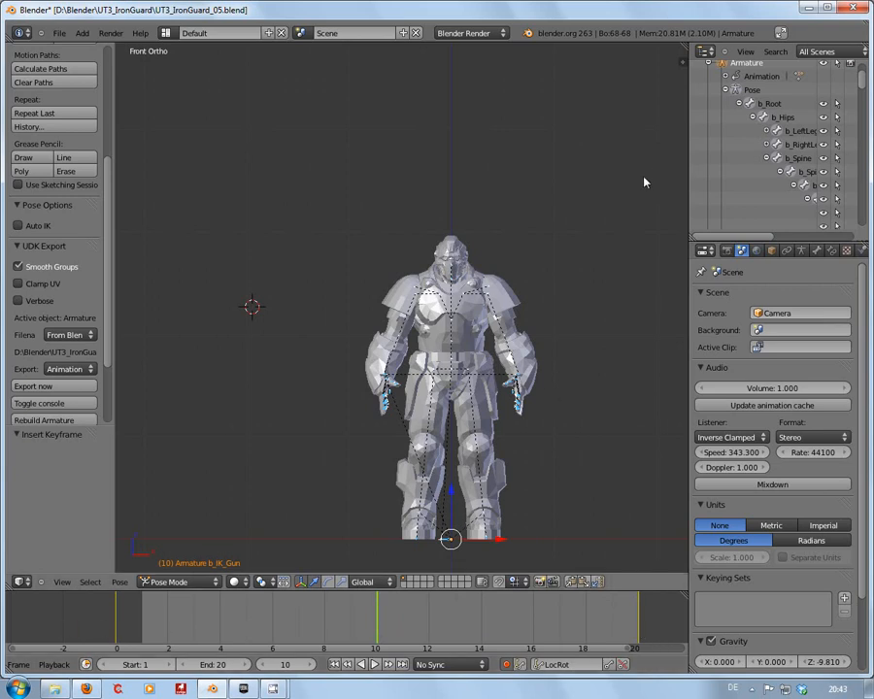
key(a)
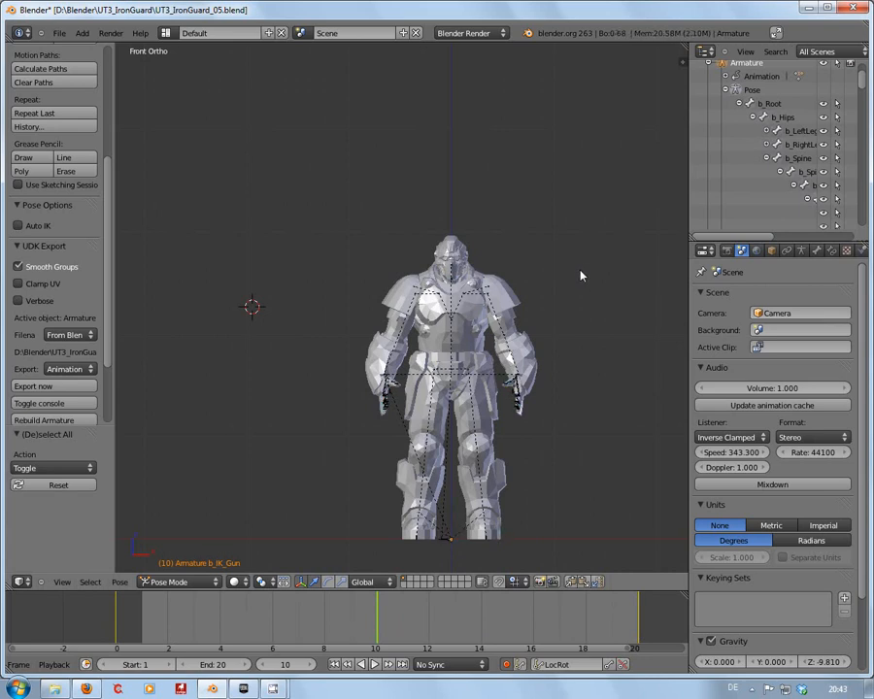
key(a)
key(a)
key(a)
key(a)
right_click(414, 294)
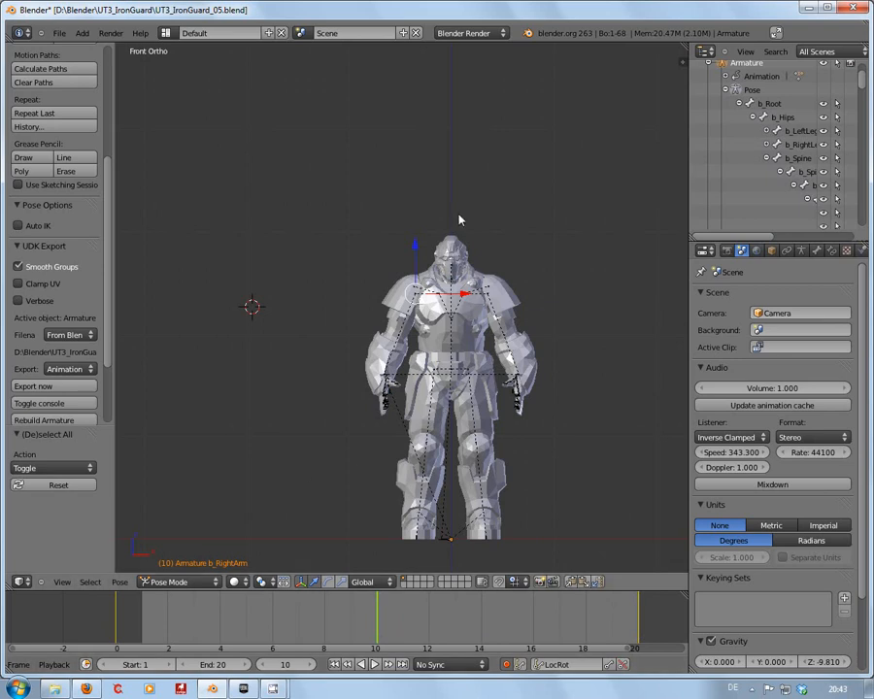
key(r)
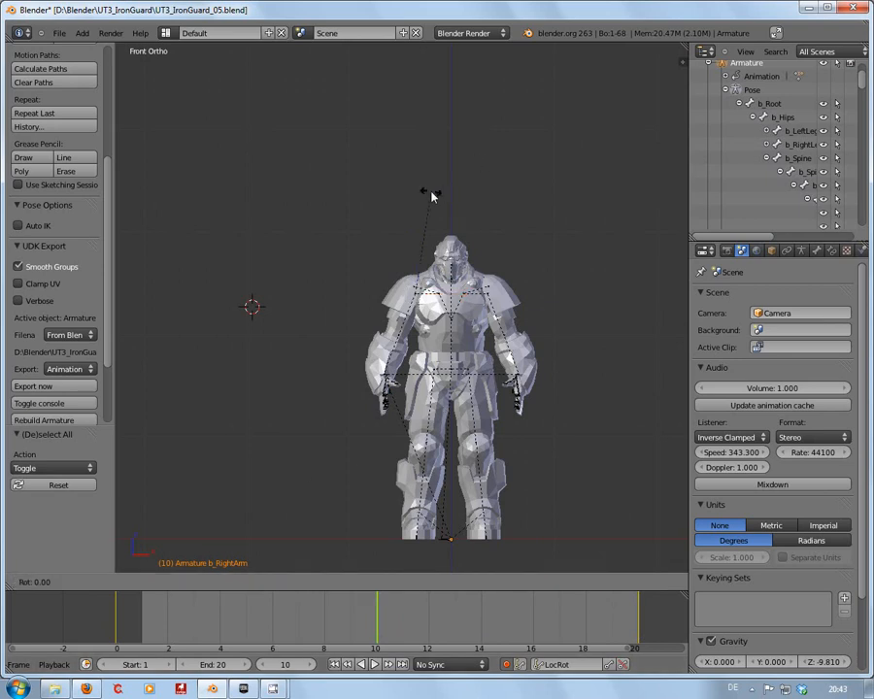
click(544, 251)
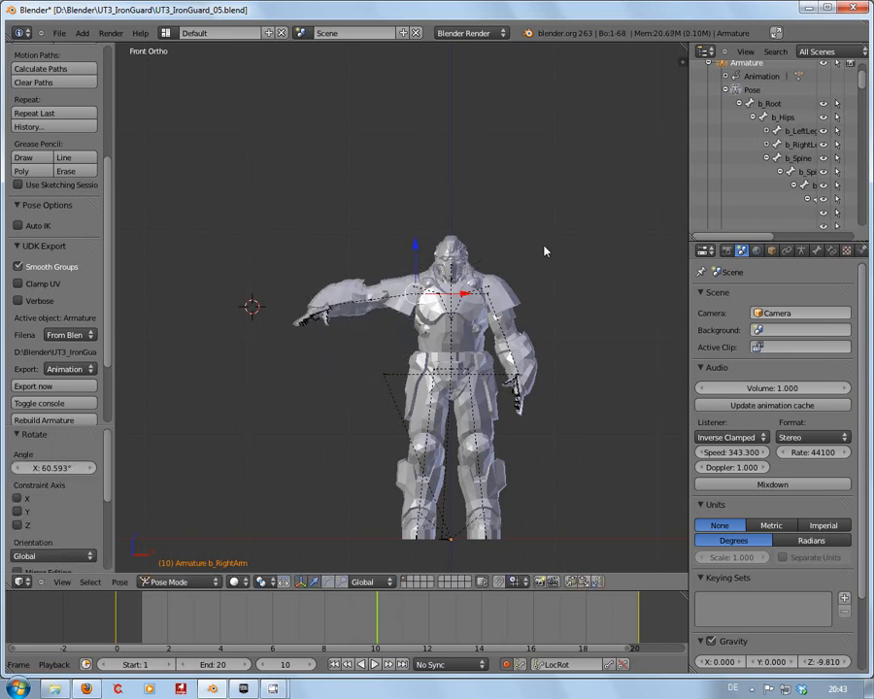
right_click(416, 290)
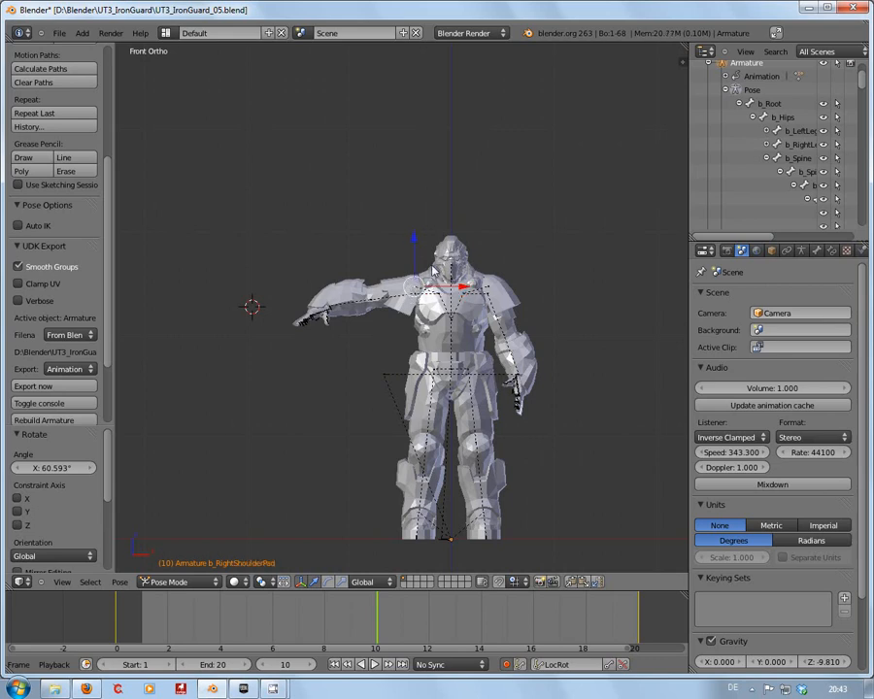
key(r)
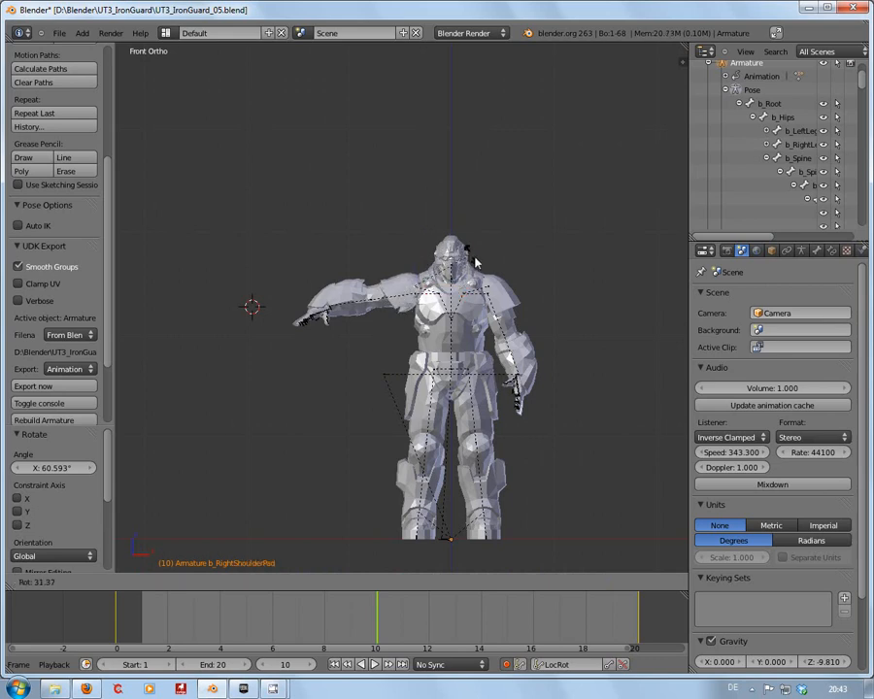
click(487, 281)
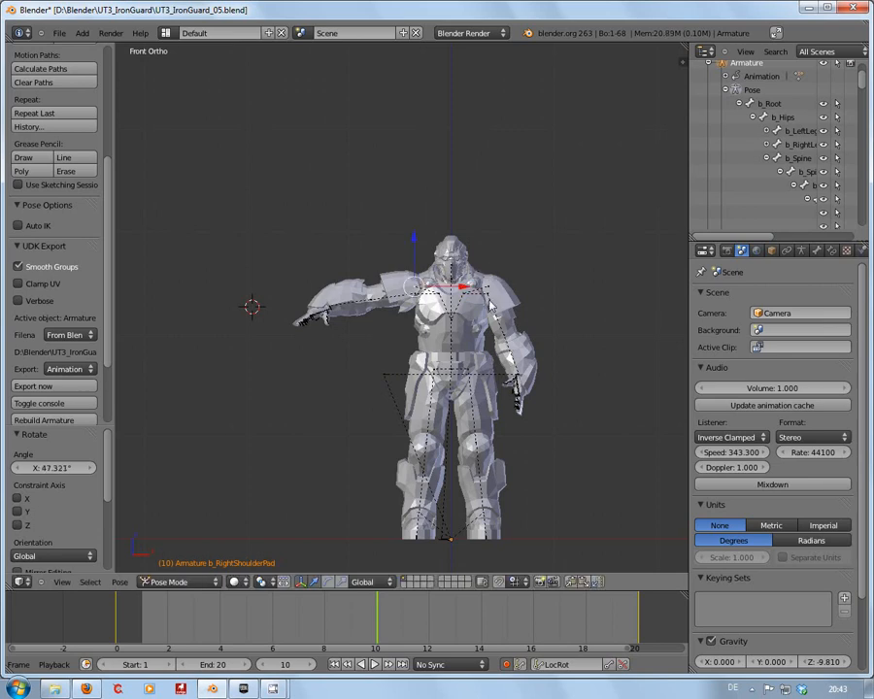
Rotate b_LeftArm outward by about -59° and b_LeftShoulderPad by about -77° at frame 10
right_click(490, 302)
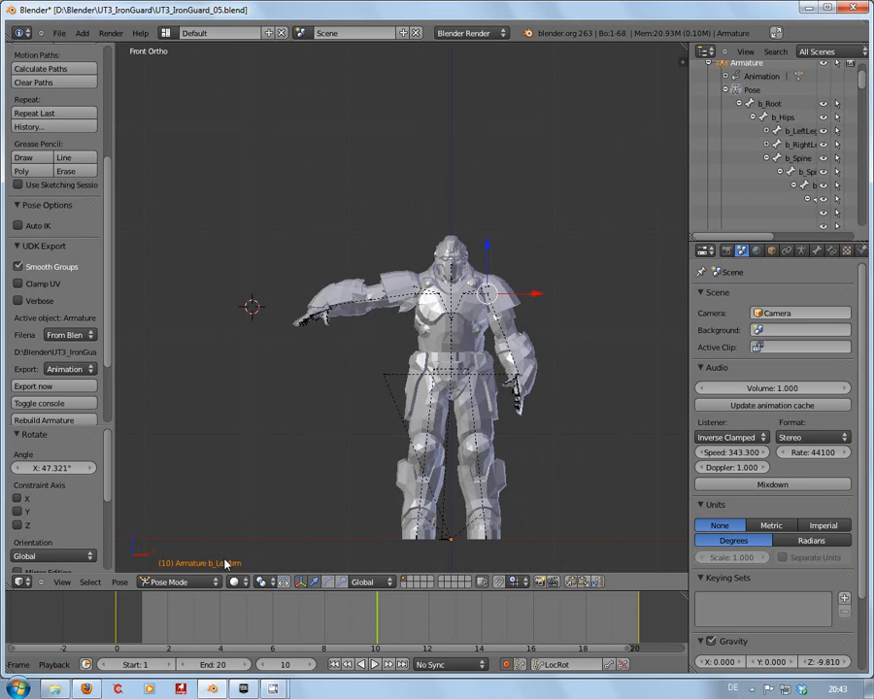
key(r)
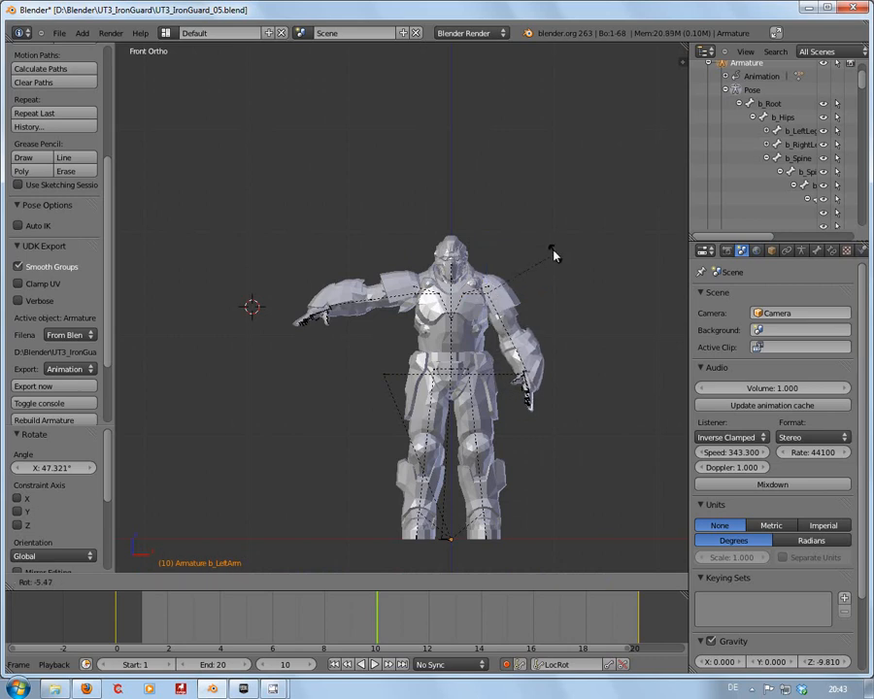
click(497, 207)
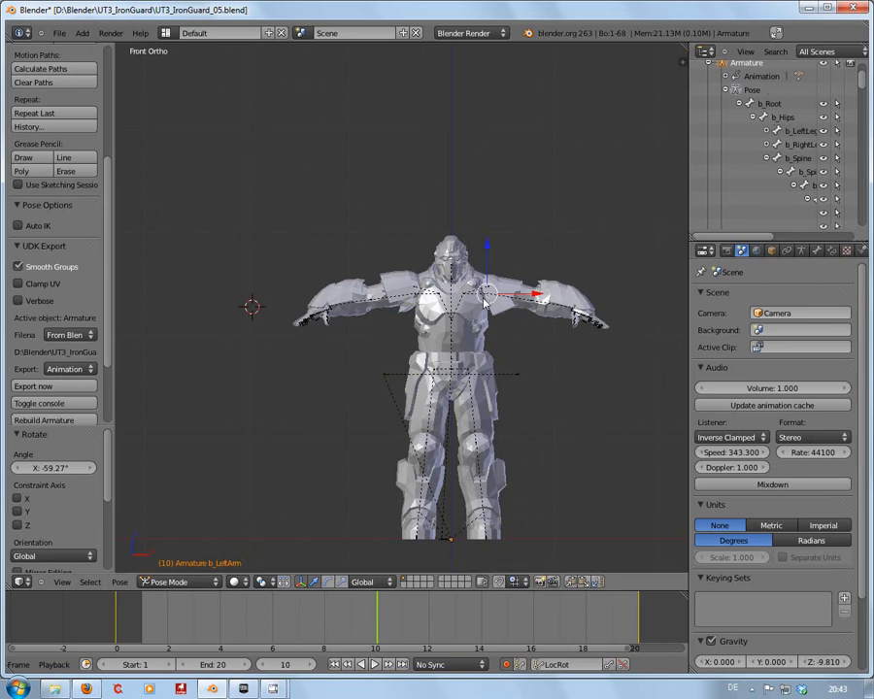
right_click(500, 281)
key(r)
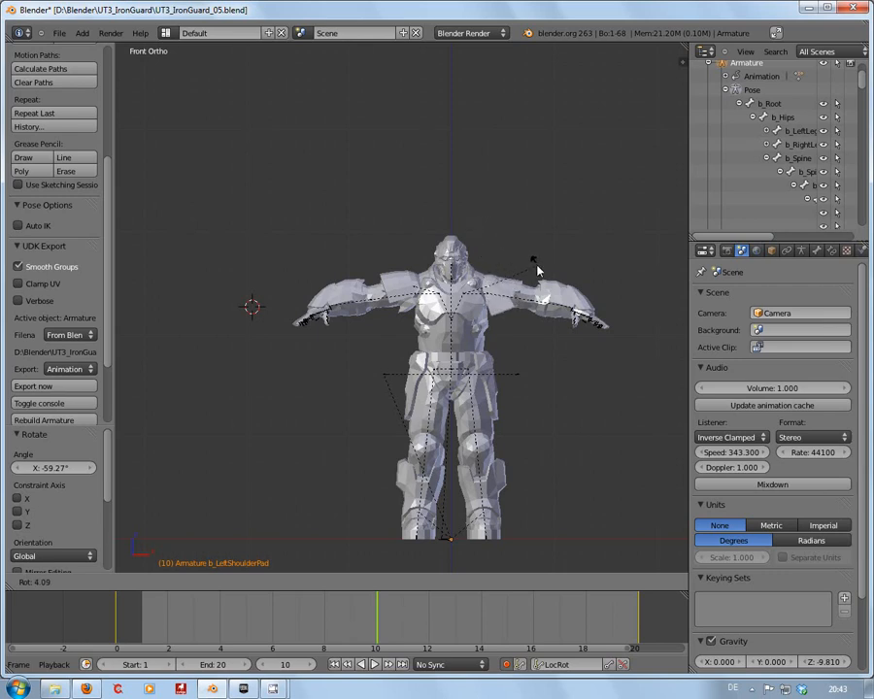
click(475, 236)
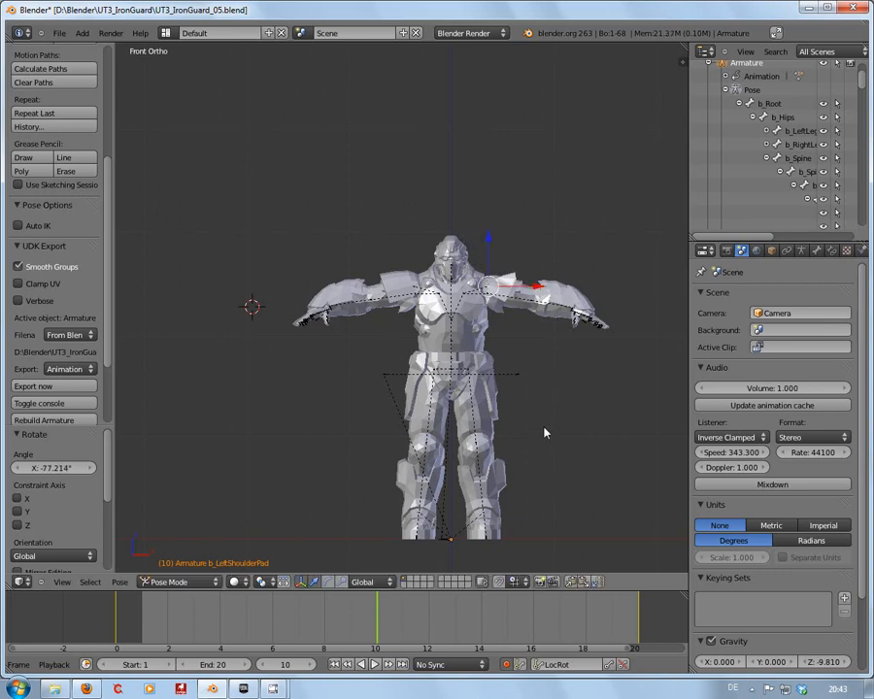
In the right side view, rotate the b_LeftLegUpper bone forward by about 49° at frame 10
key(KP_3)
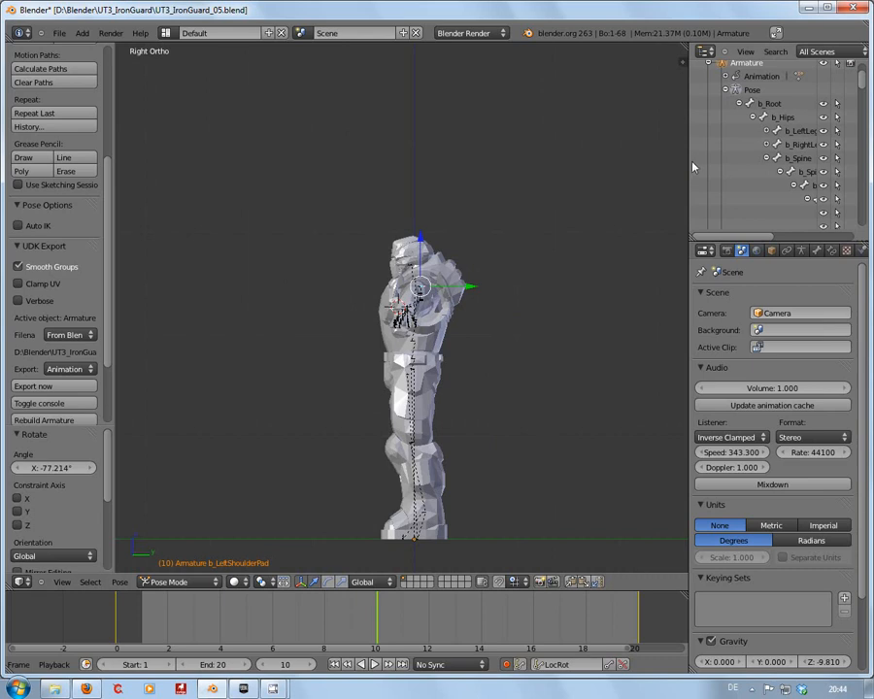
drag(692, 167, 606, 167)
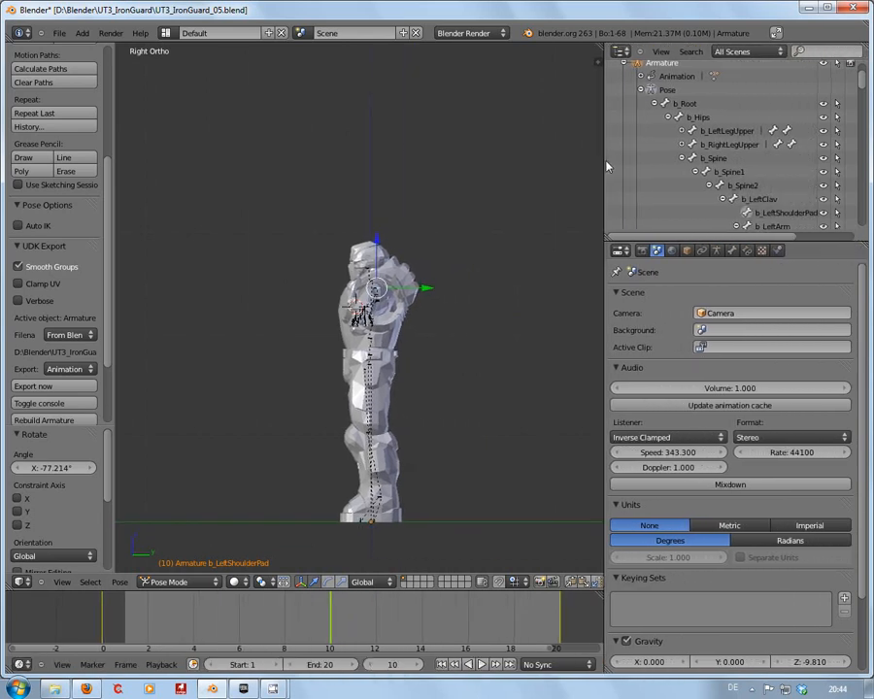
click(681, 130)
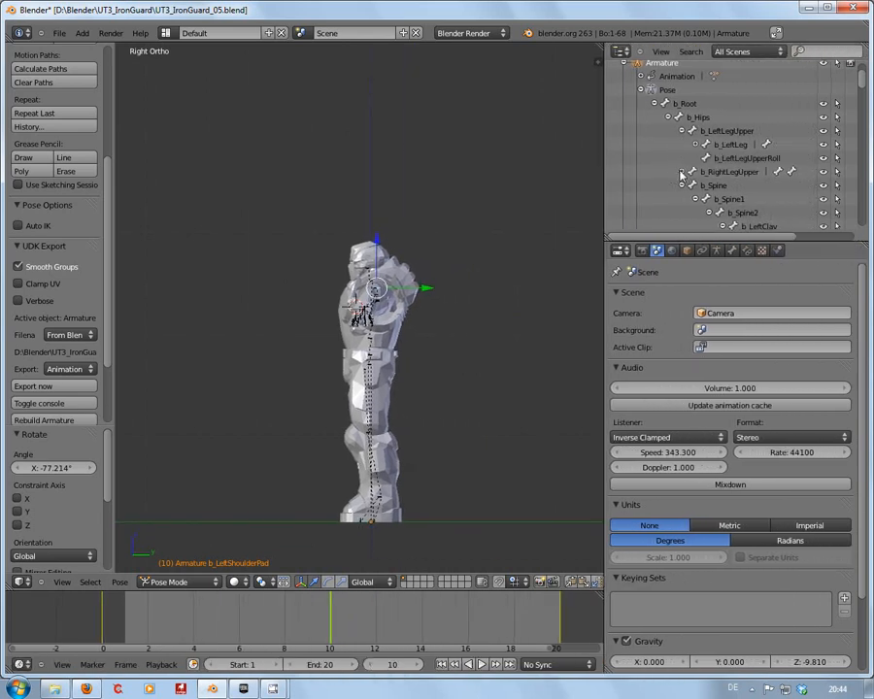
click(681, 172)
click(731, 132)
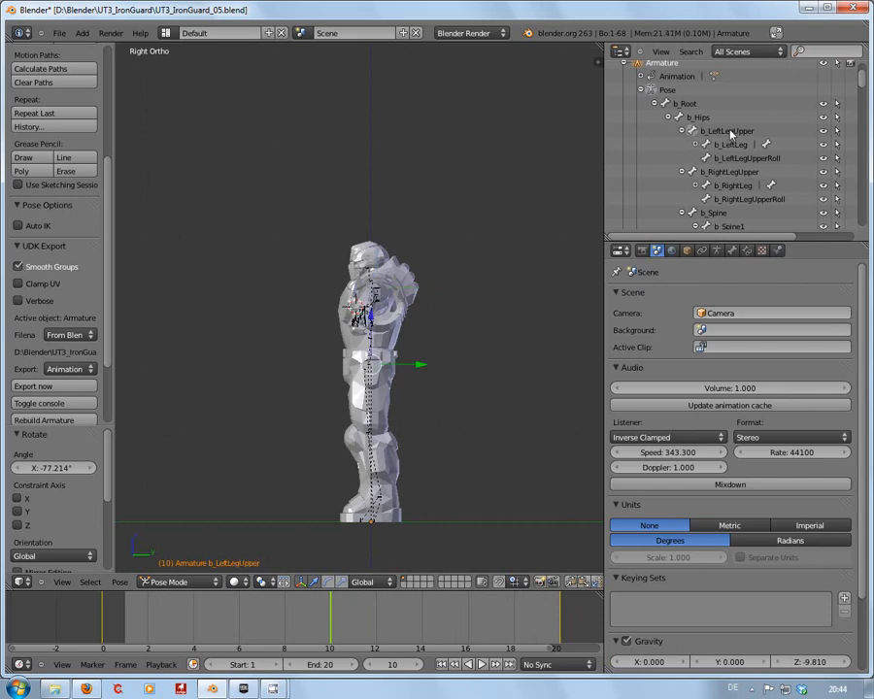
key(r)
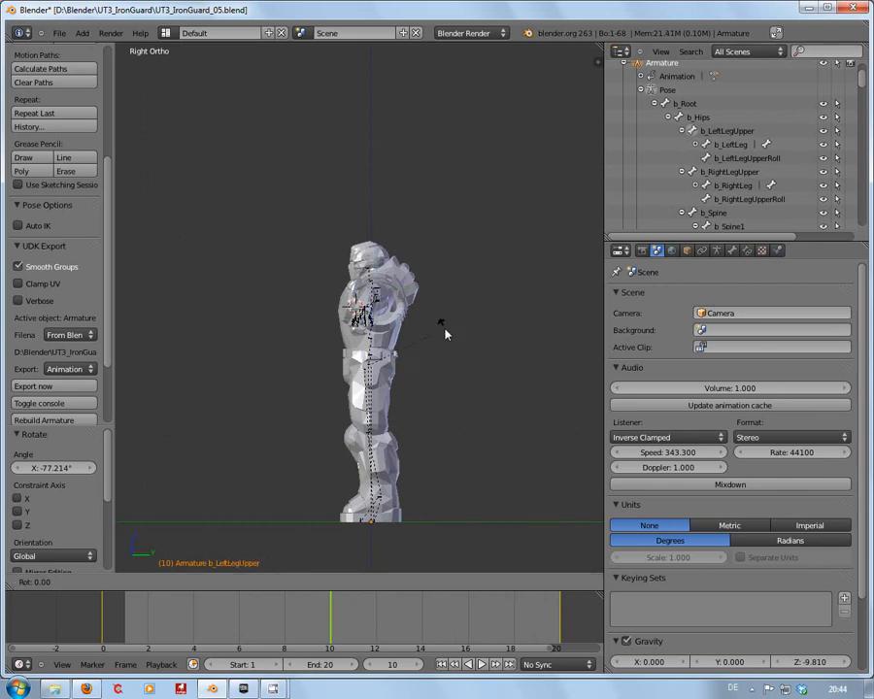
click(480, 415)
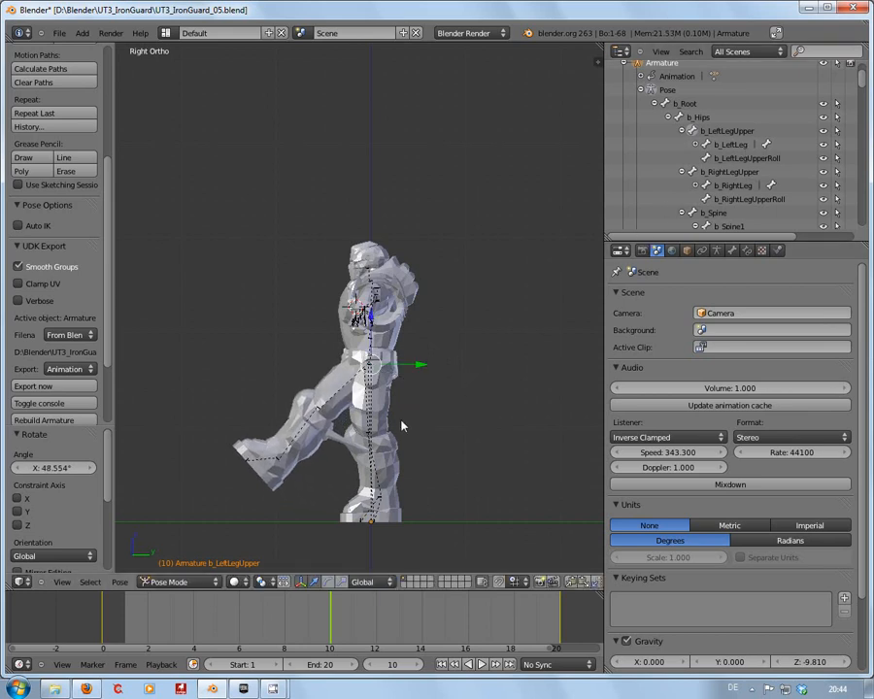
Rotate the b_RightLegUpper bone forward by about 49° at frame 10 to match the other leg
click(734, 172)
key(r)
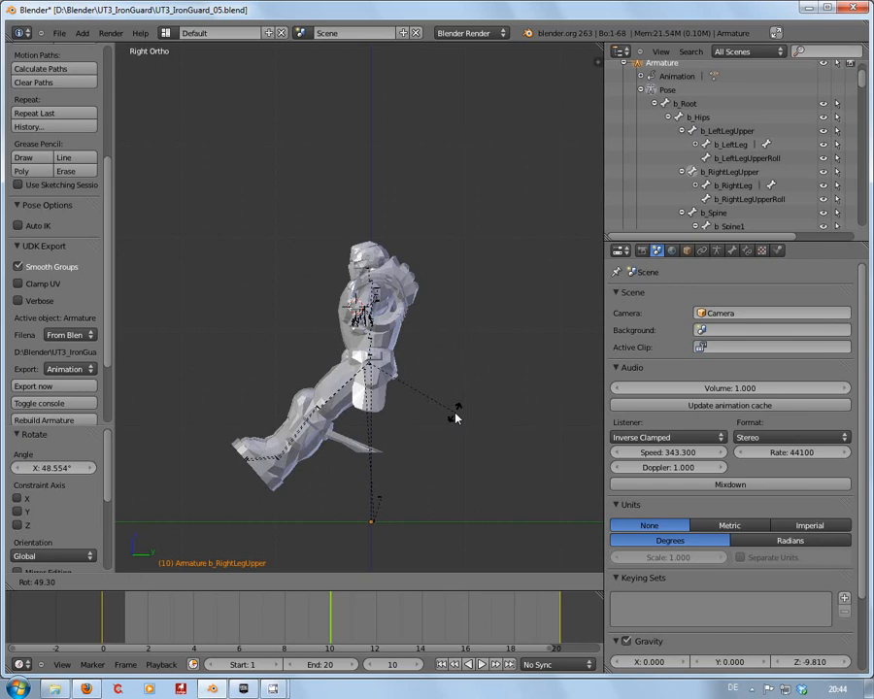
click(456, 418)
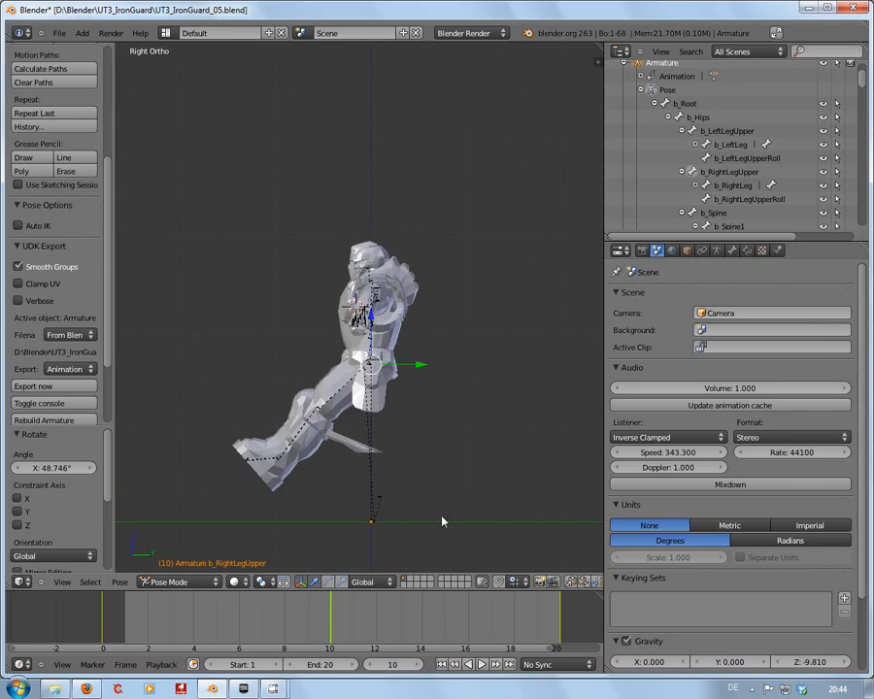
Key all armature bones with the LocRot keying set at frame 10
middle_drag(454, 510, 553, 523)
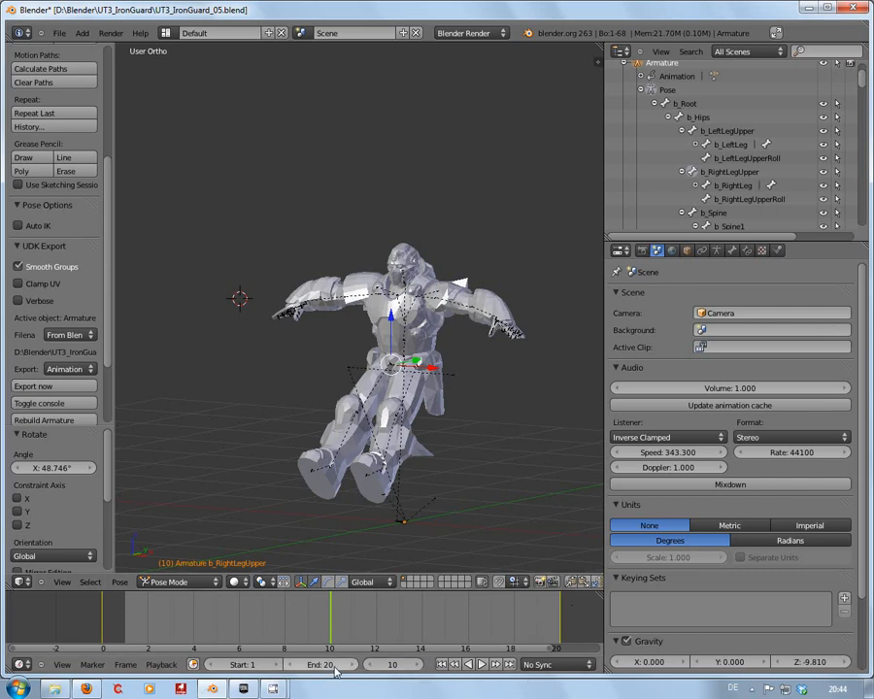
middle_drag(434, 670, 250, 665)
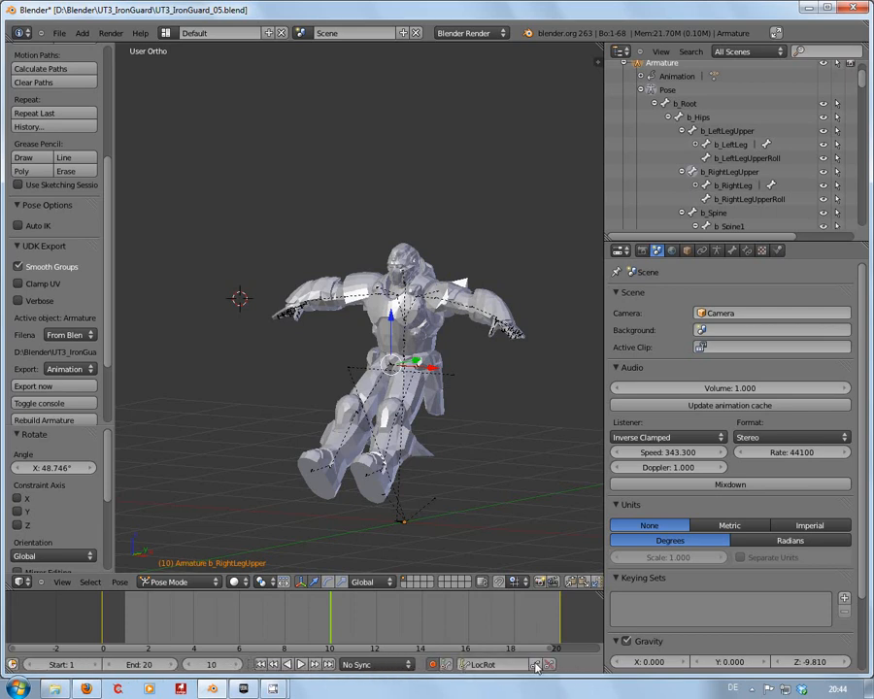
click(535, 665)
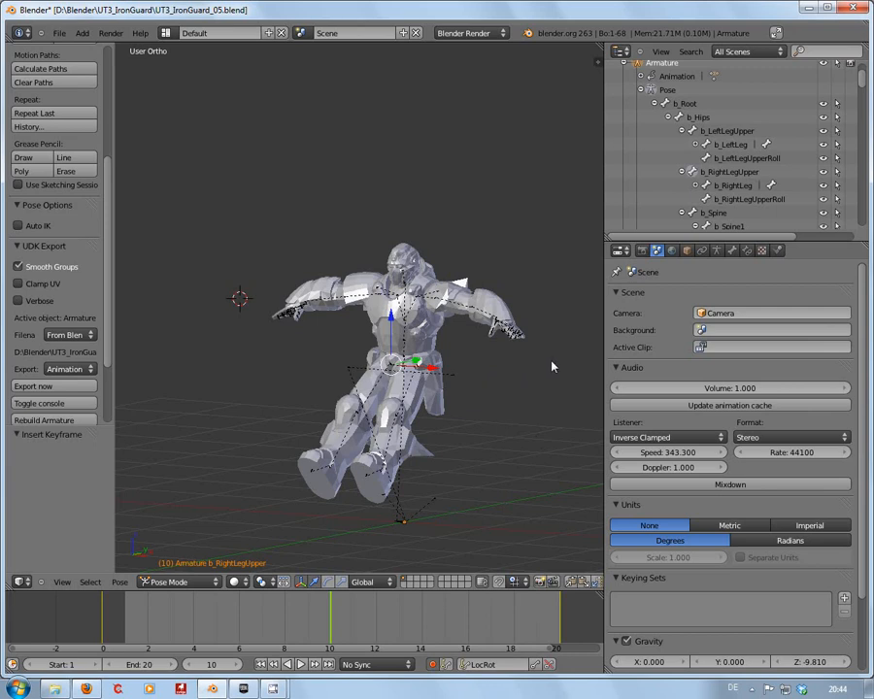
key(a)
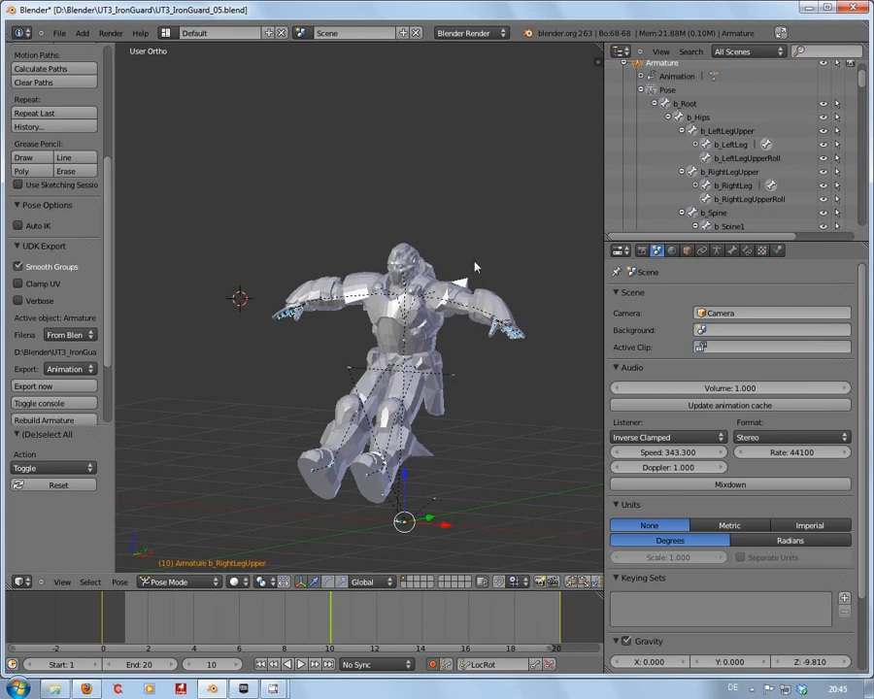
key(i)
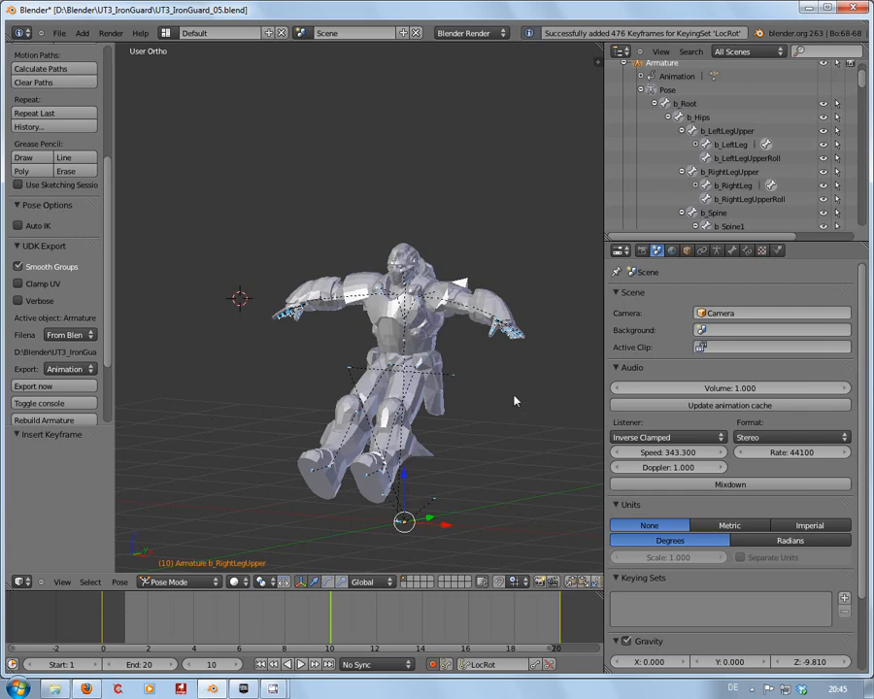
Return to frame 0 and run the UDK animation export
drag(108, 331, 107, 400)
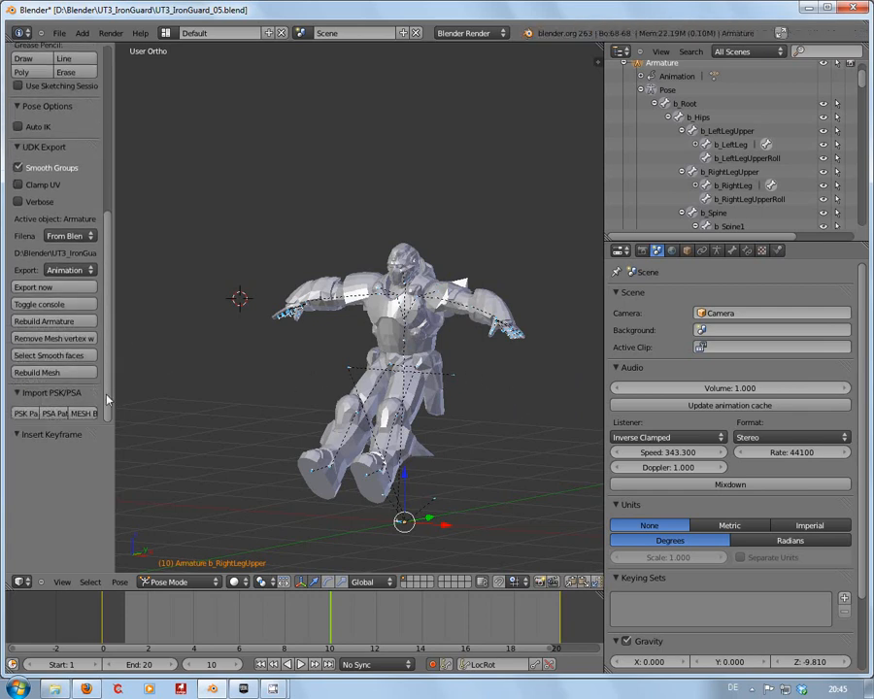
drag(325, 626, 101, 626)
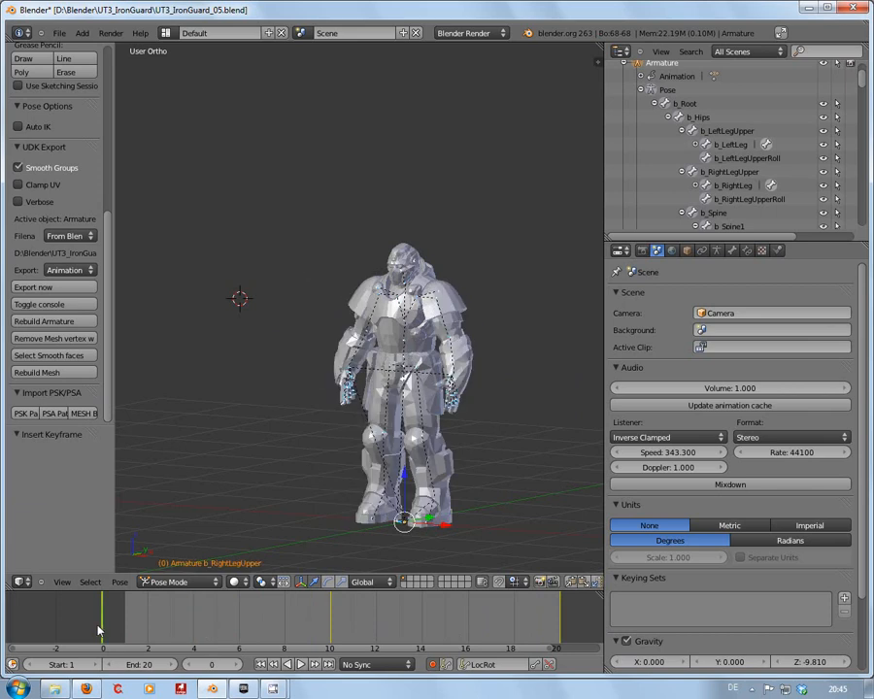
click(65, 289)
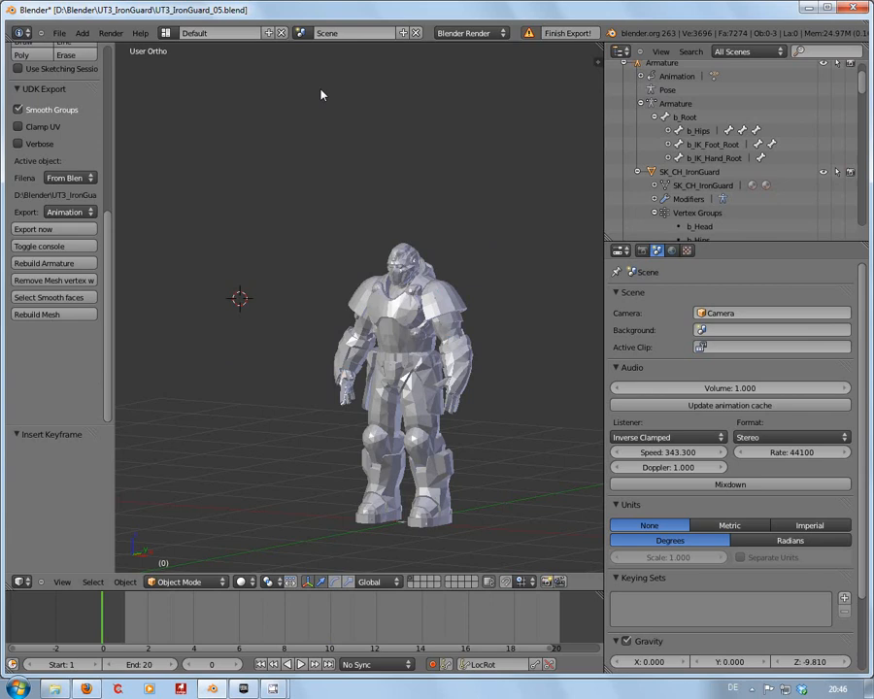
Select the SK_CH_IronGuard mesh and show the console to read the end of the export log
right_click(400, 333)
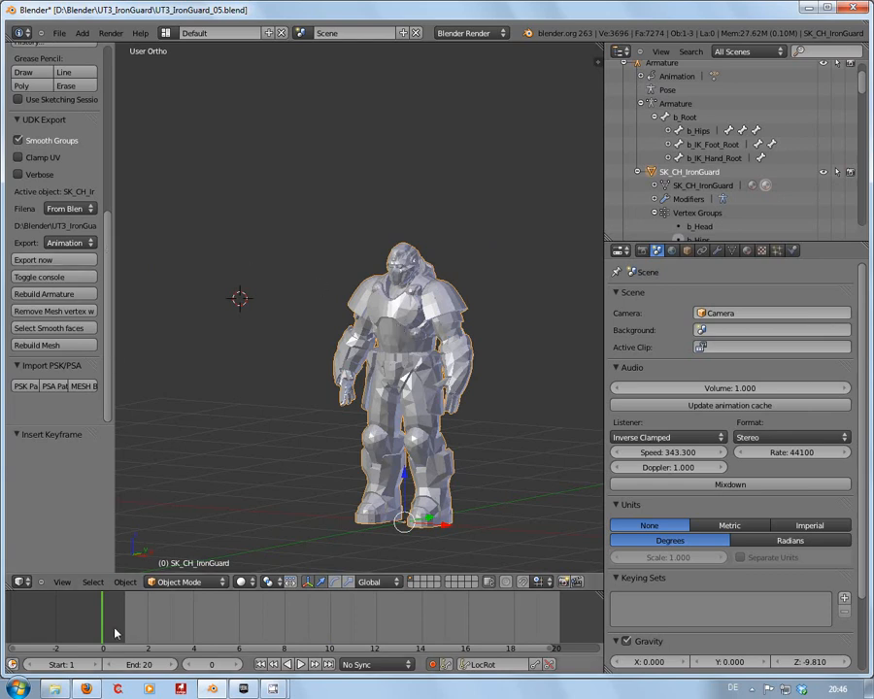
mouse_move(102, 628)
mouse_down()
mouse_move(552, 626)
mouse_move(103, 625)
mouse_up()
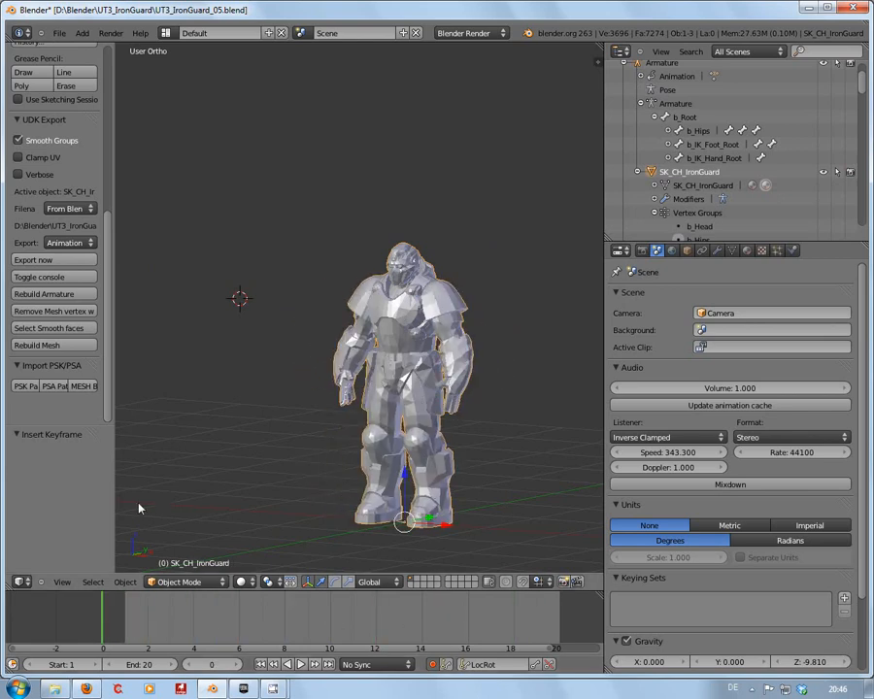
click(67, 280)
drag(383, 101, 546, 106)
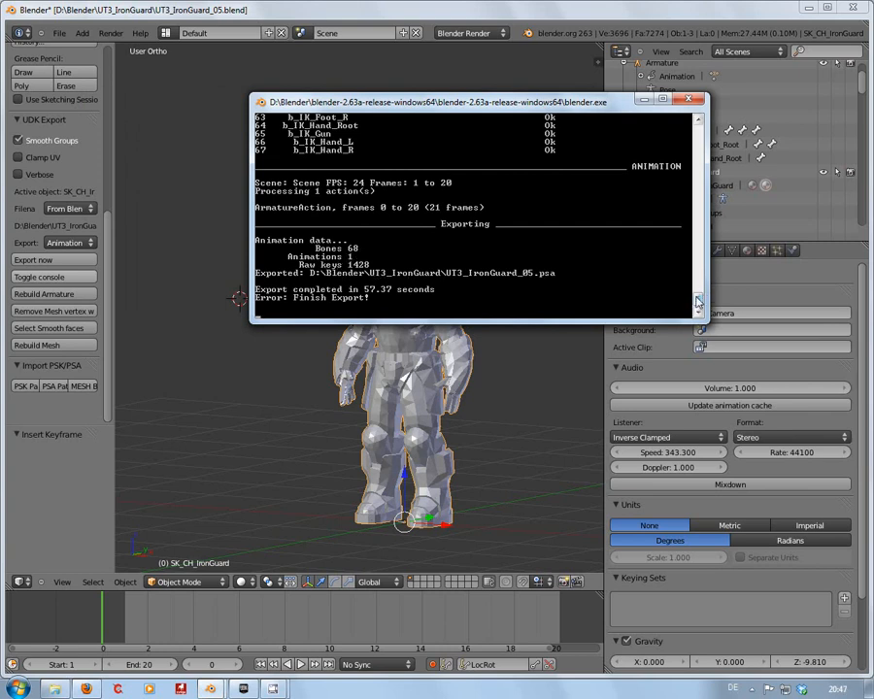
mouse_move(698, 300)
mouse_down()
mouse_move(698, 284)
mouse_move(698, 304)
mouse_up()
Run the UDK animation export again and follow its progress in the console window
click(70, 265)
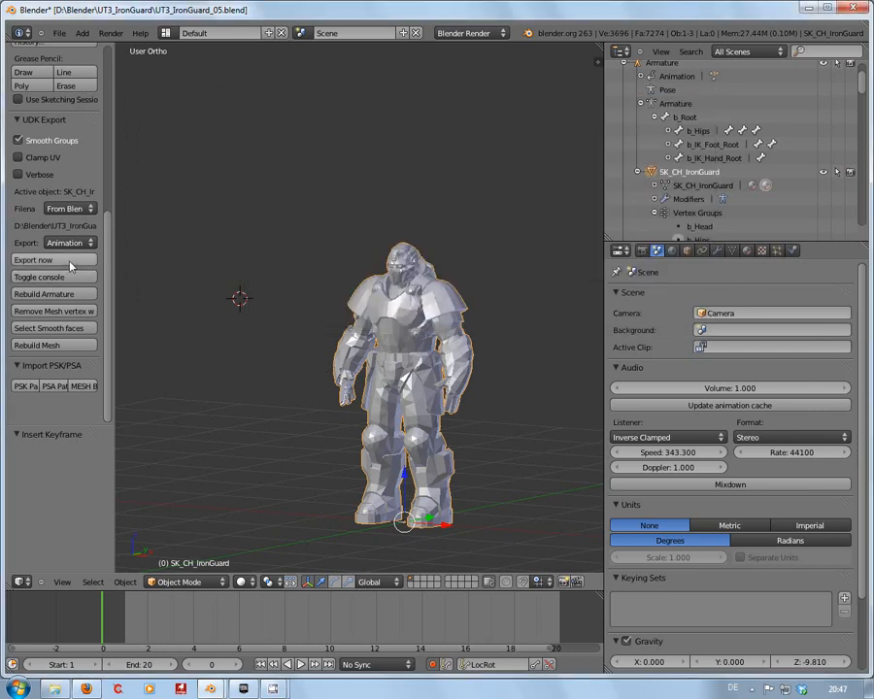
click(66, 263)
mouse_move(211, 689)
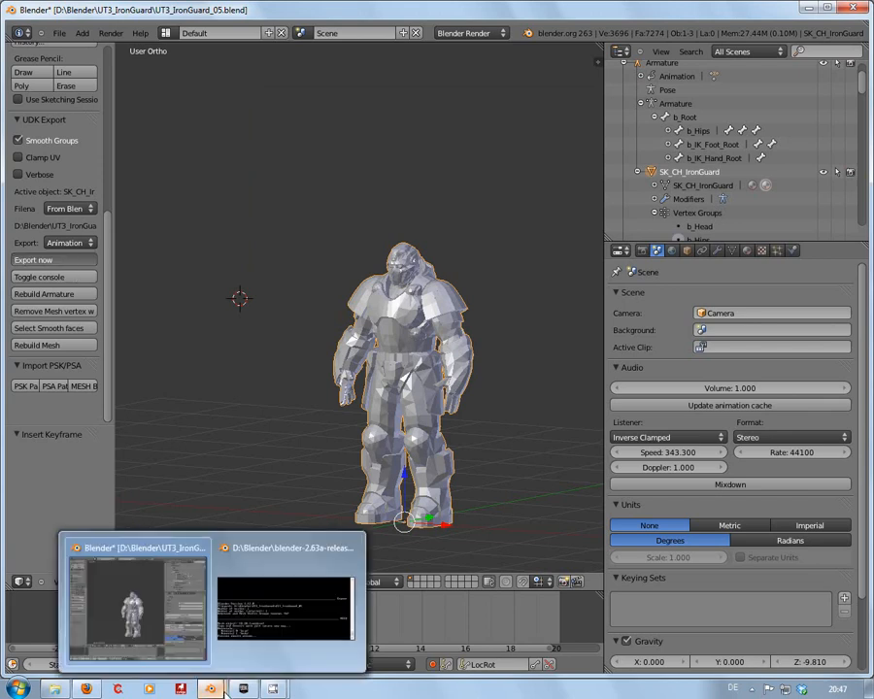
right_click(224, 692)
click(241, 648)
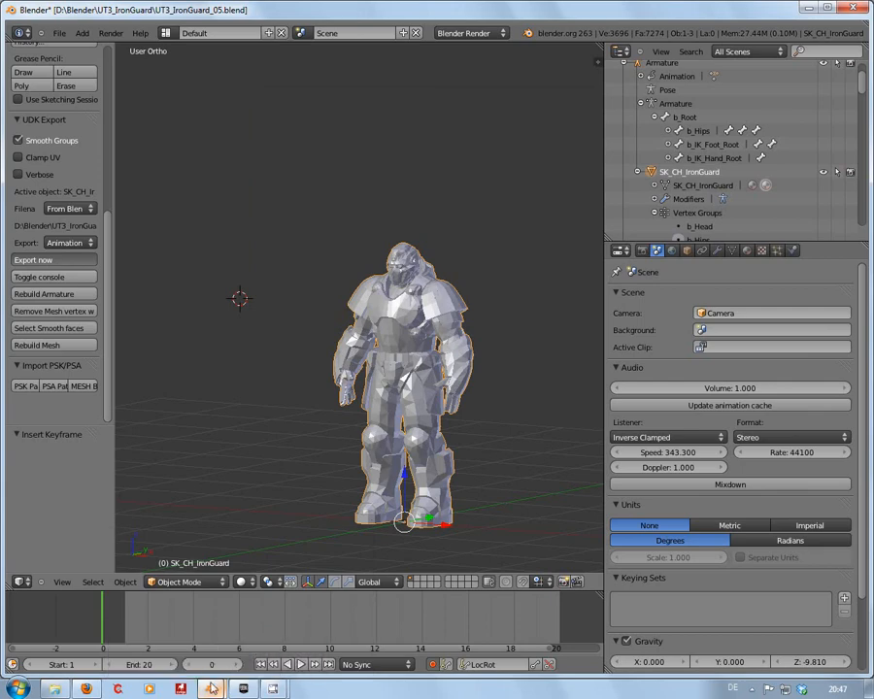
mouse_move(210, 689)
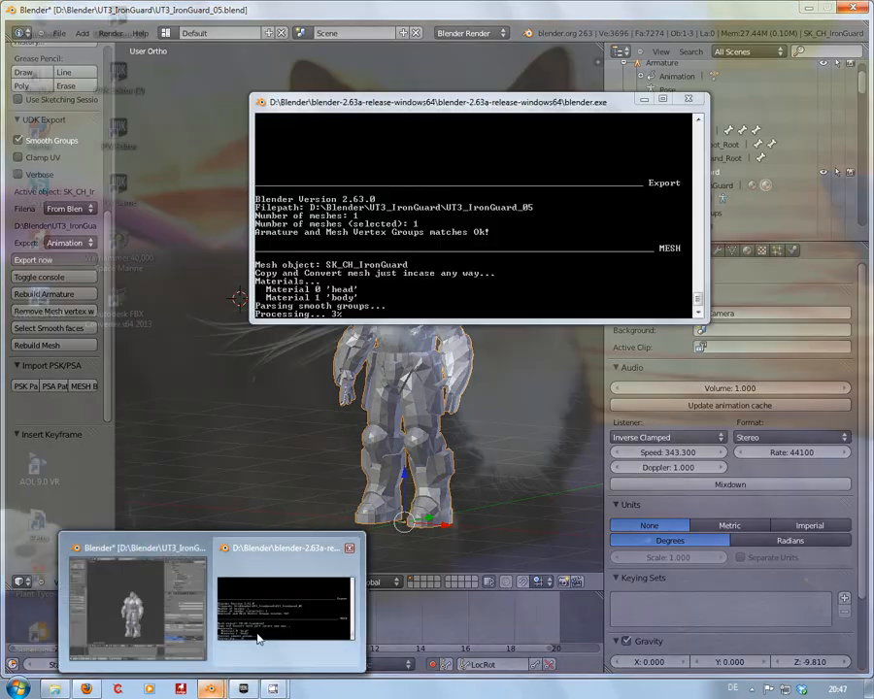
click(258, 638)
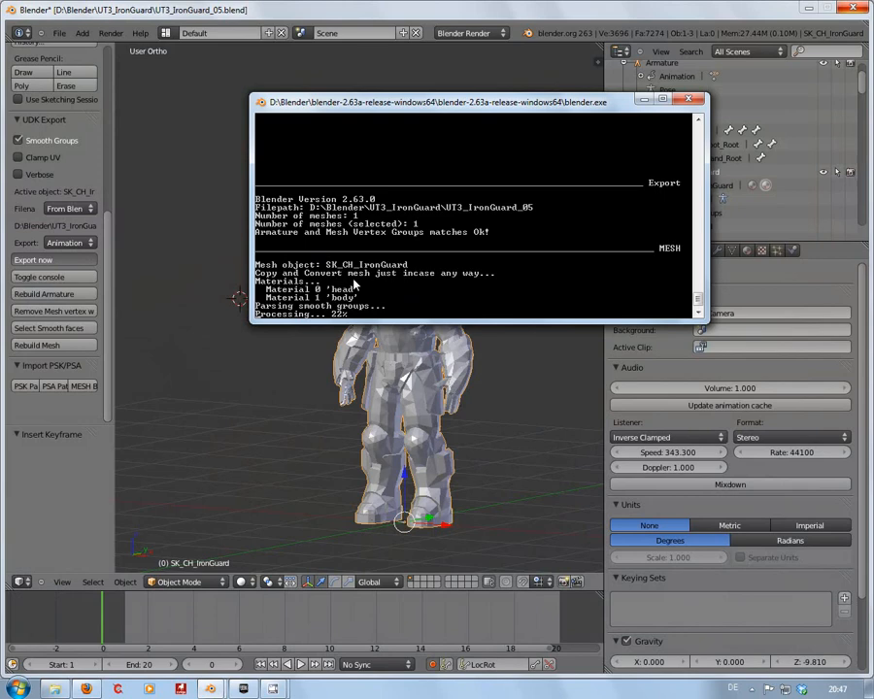
drag(697, 283, 699, 320)
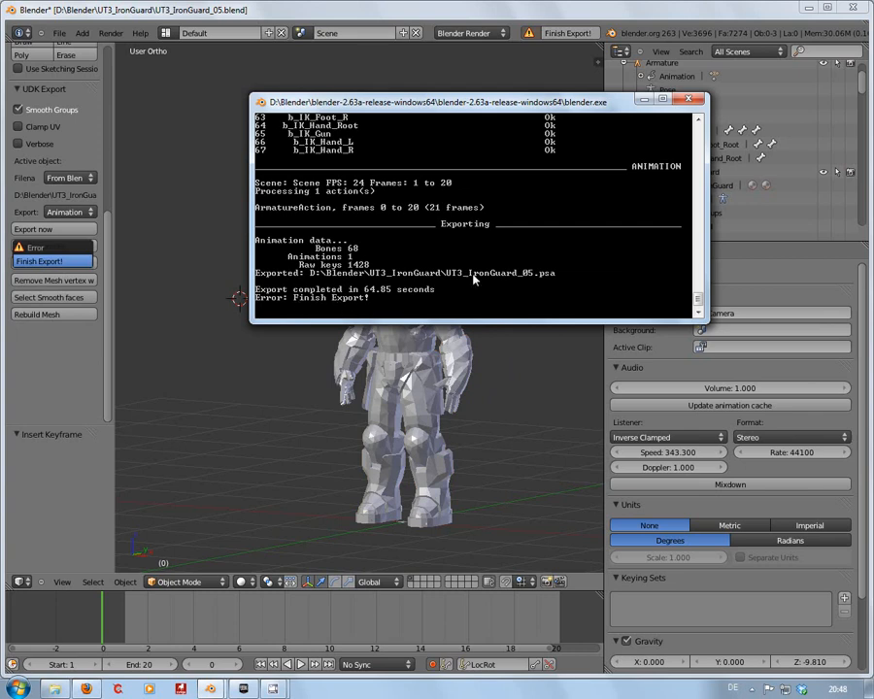
Dismiss the console and set the UDK export filename source to From object
click(689, 98)
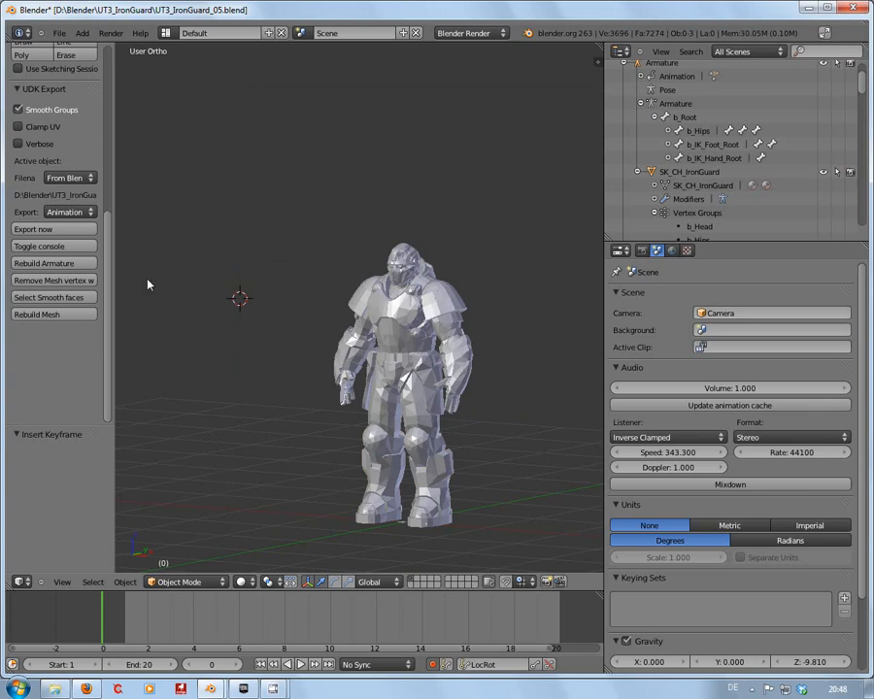
click(91, 178)
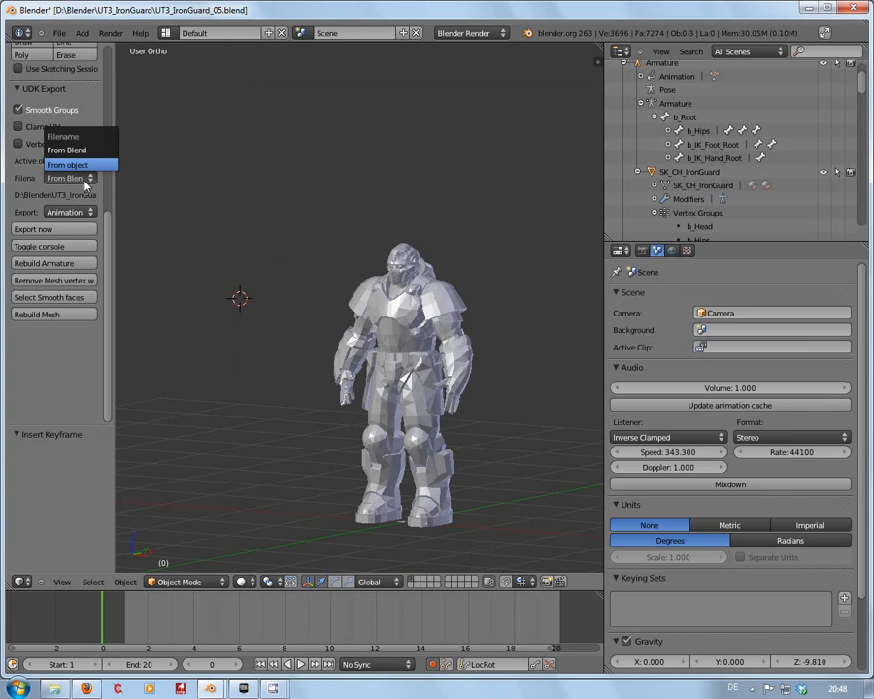
click(85, 166)
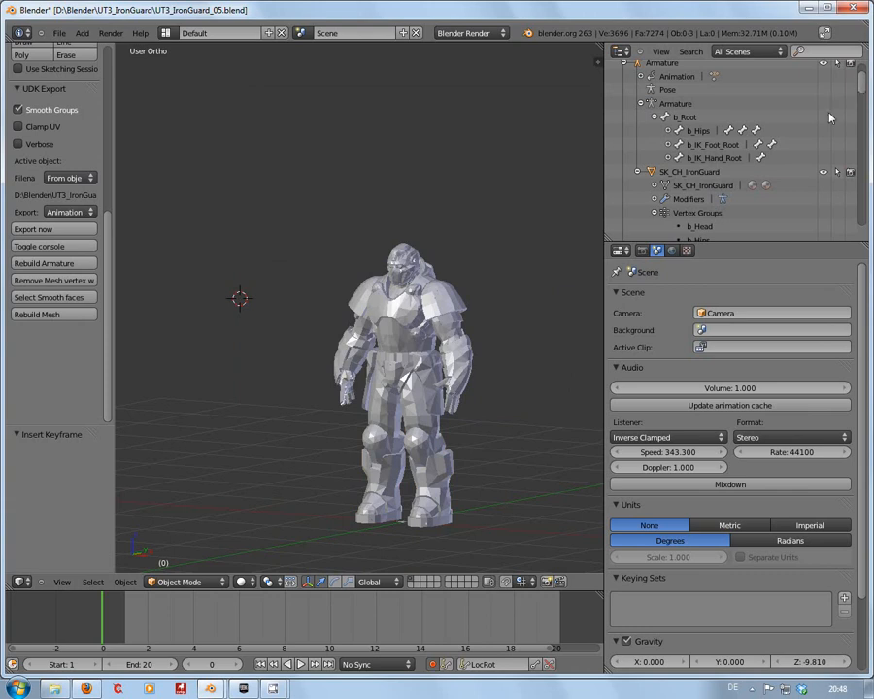
Put the armature in pose mode and delete the LocRot keyframes of all bones at frame 20
click(667, 90)
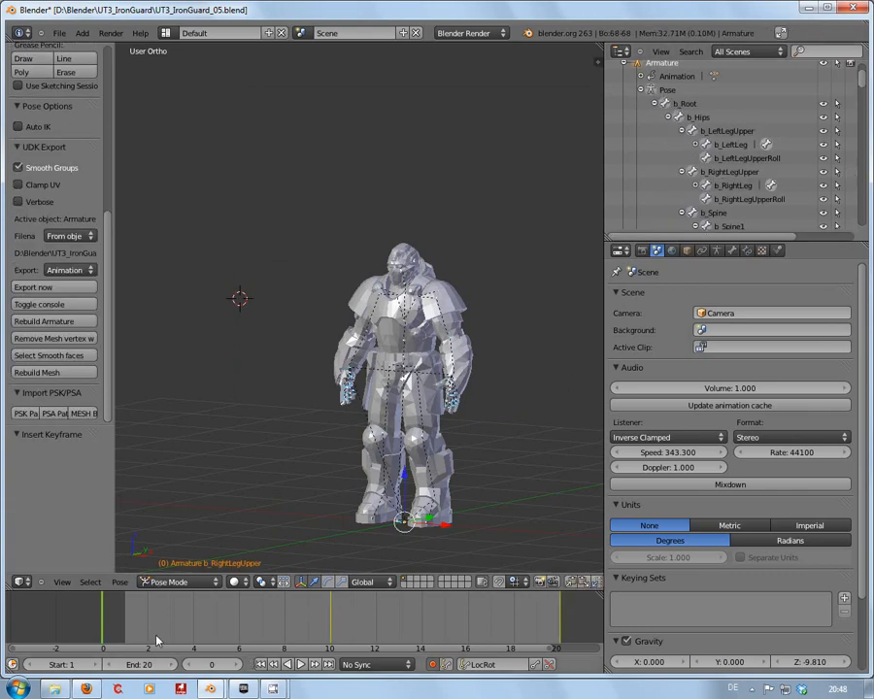
drag(140, 626, 568, 635)
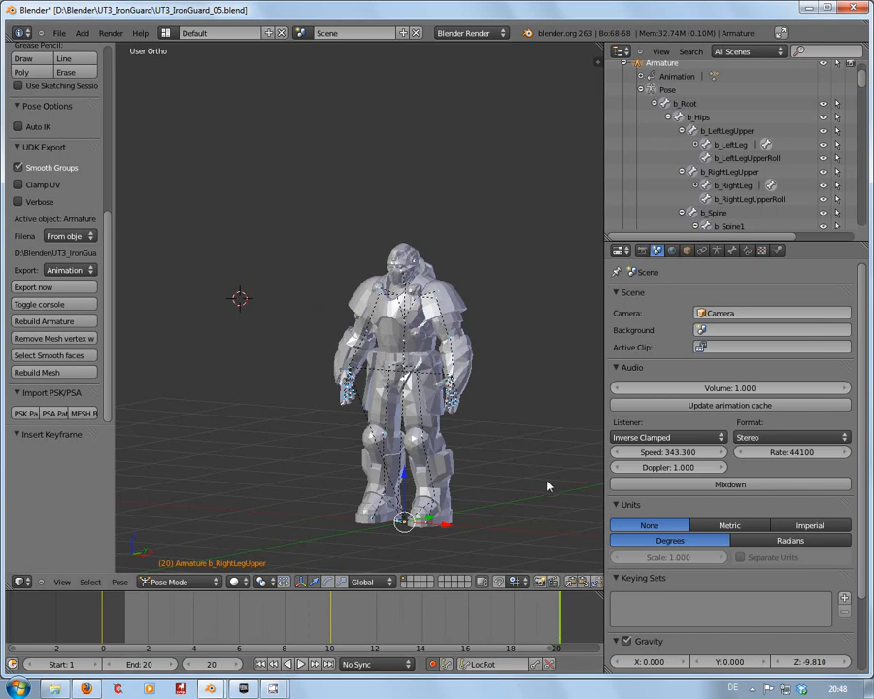
key(a)
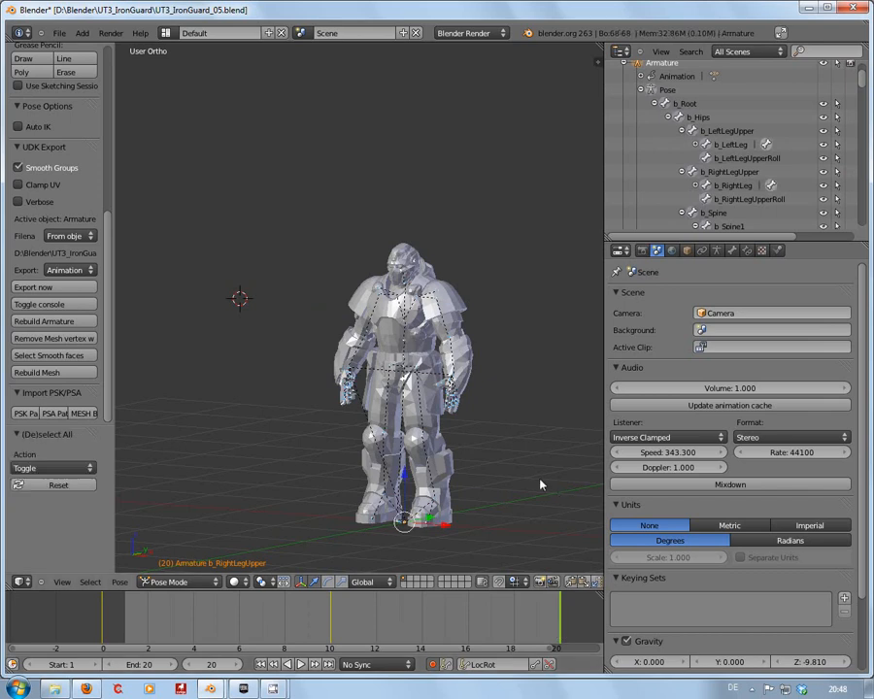
click(548, 664)
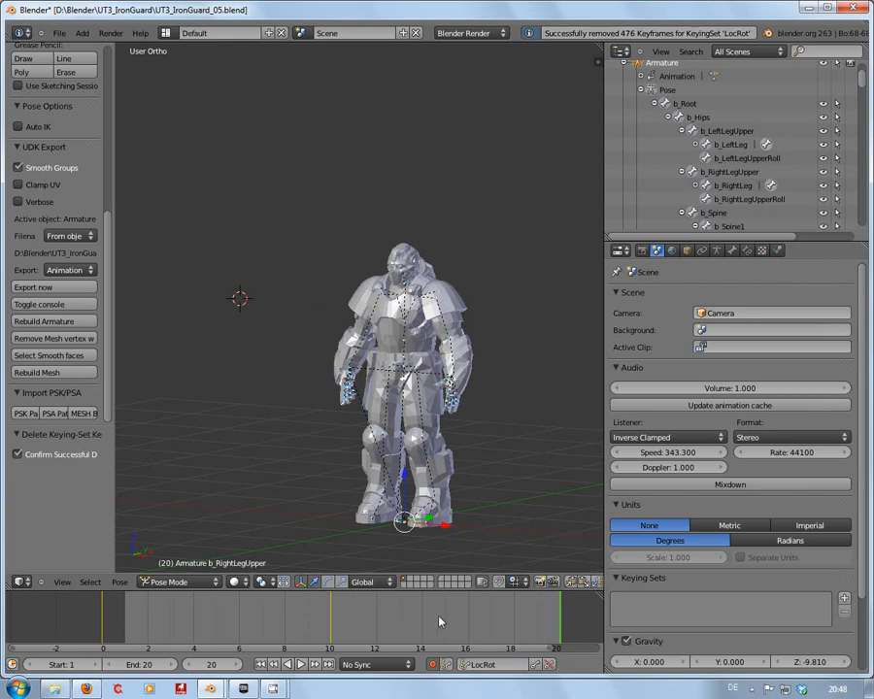
Try to delete the LocRot keyframes of all bones at frame 10, and move the timeline back to frame 1
click(331, 624)
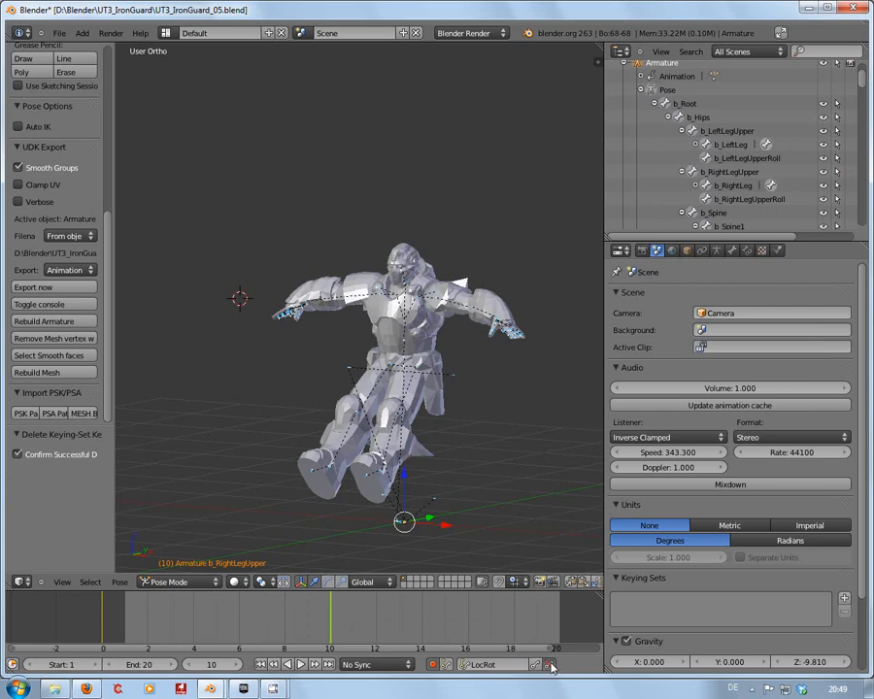
click(550, 665)
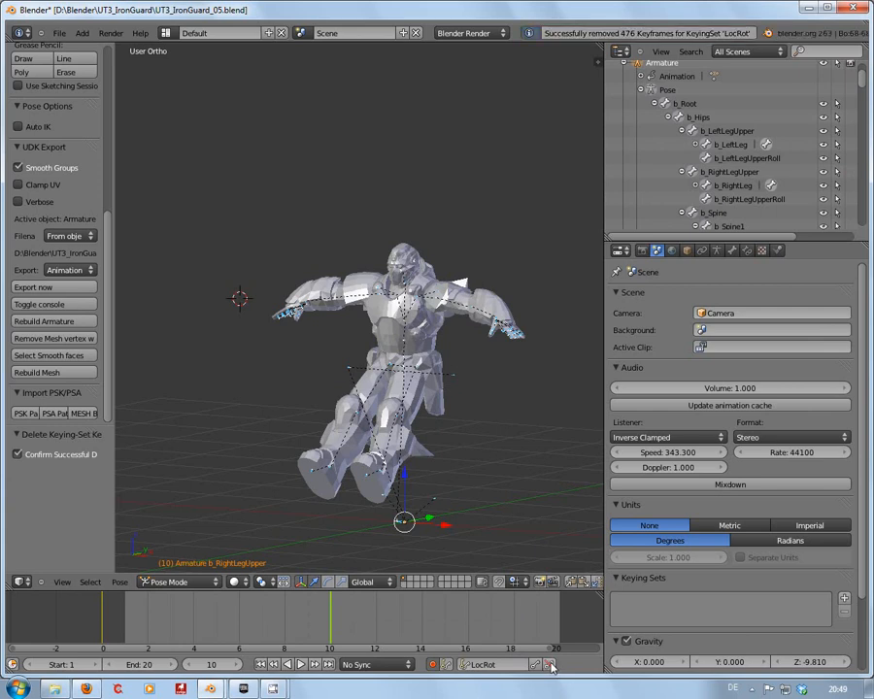
drag(330, 624, 124, 621)
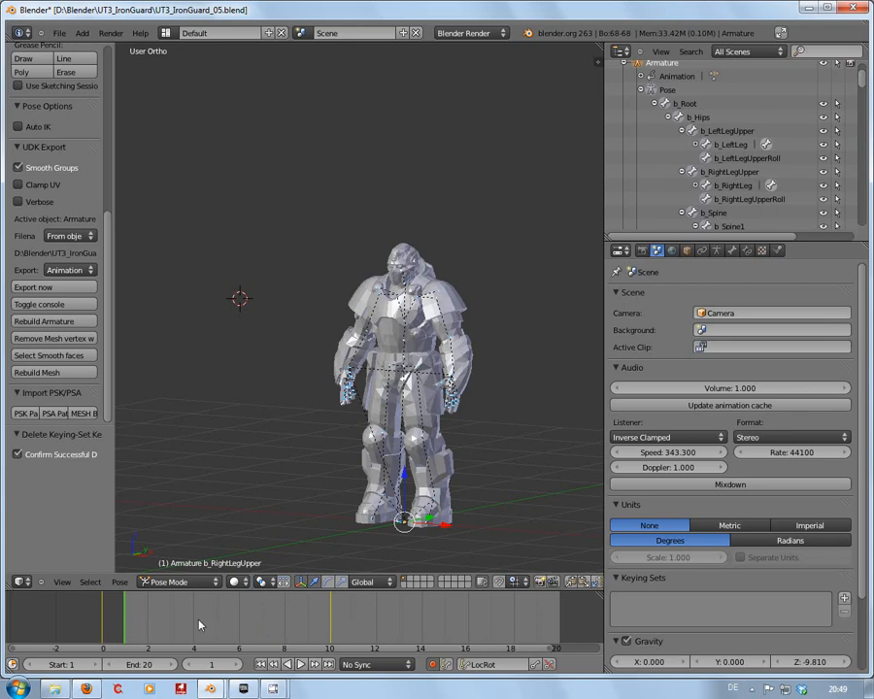
Shorten the animation's playback range on the timeline by setting the end frame to 2
click(151, 666)
text(2)
key(Return)
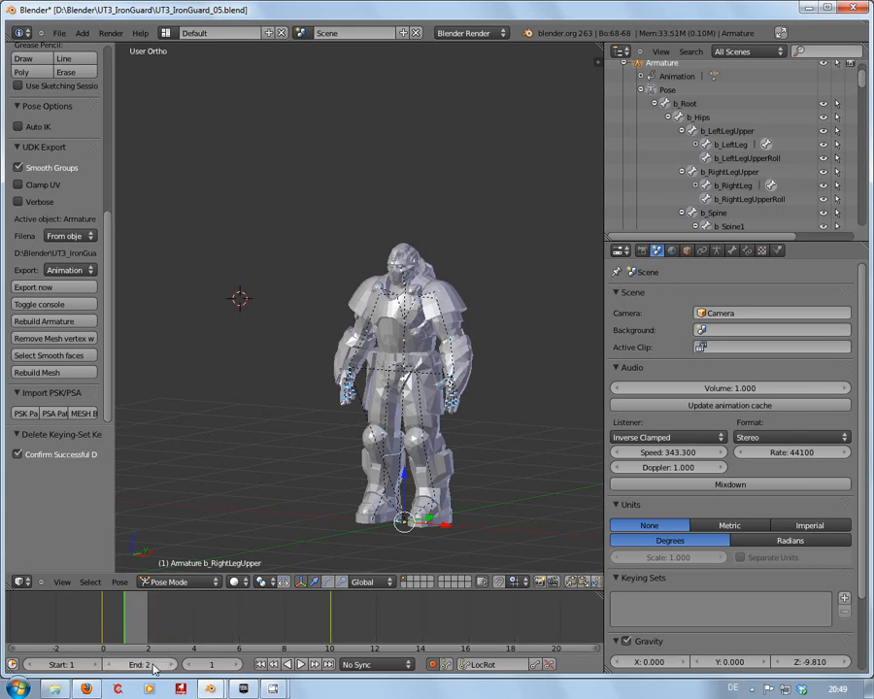
drag(511, 647, 461, 647)
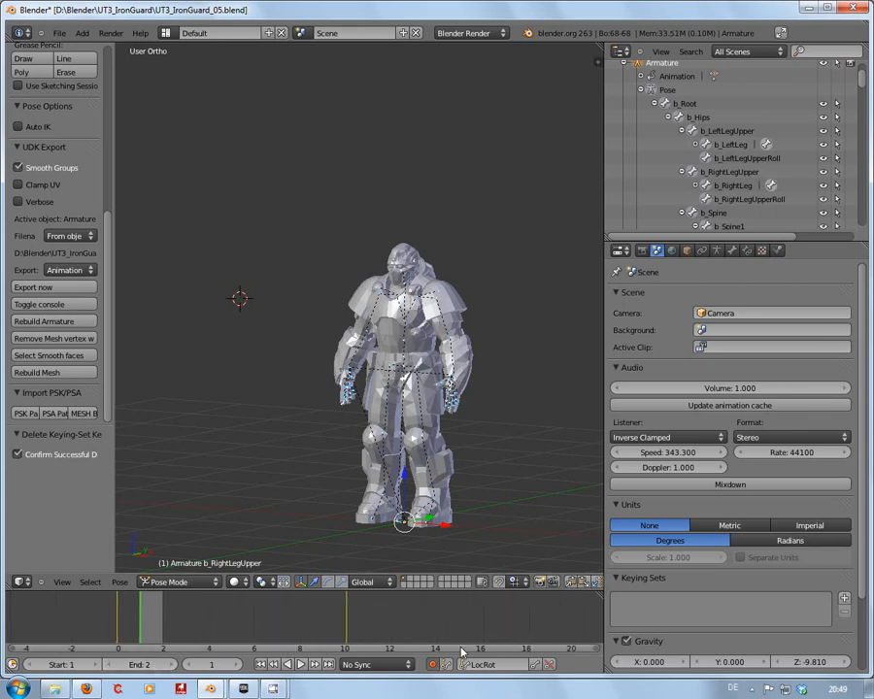
scroll(210, 646, up, 4)
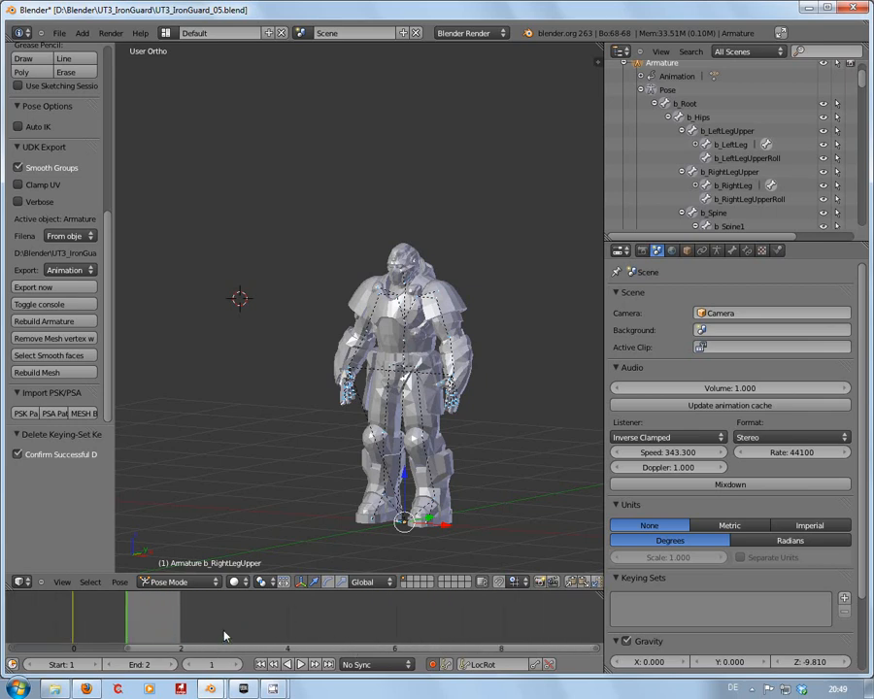
drag(282, 648, 171, 652)
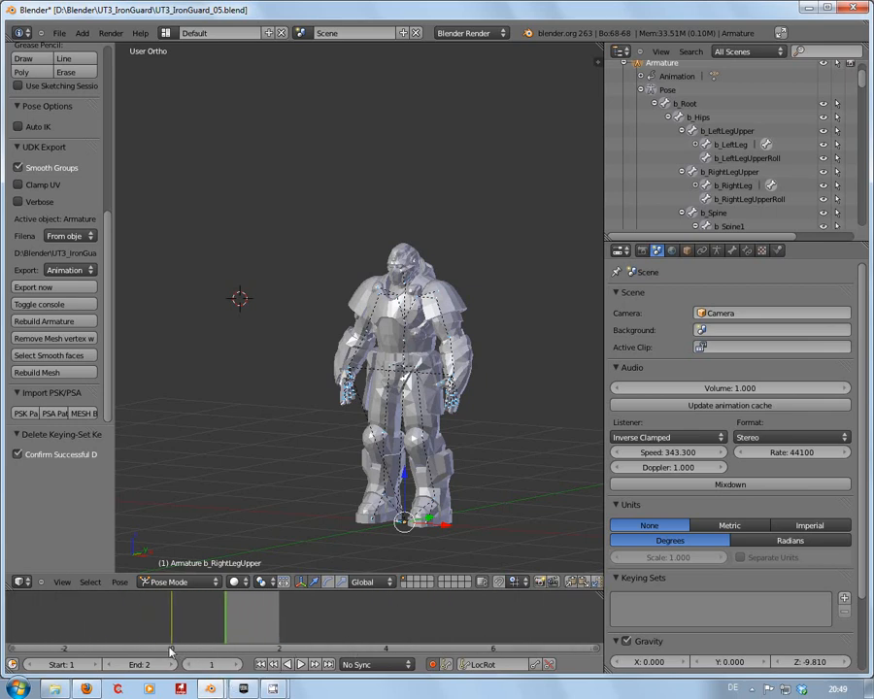
scroll(205, 625, up, 1)
drag(303, 651, 195, 652)
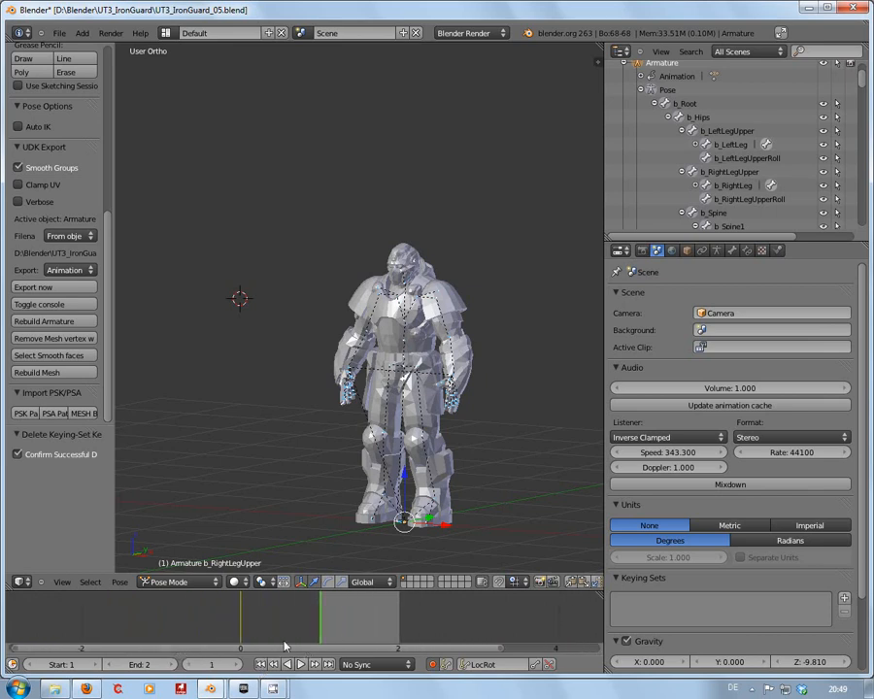
scroll(285, 645, up, 1)
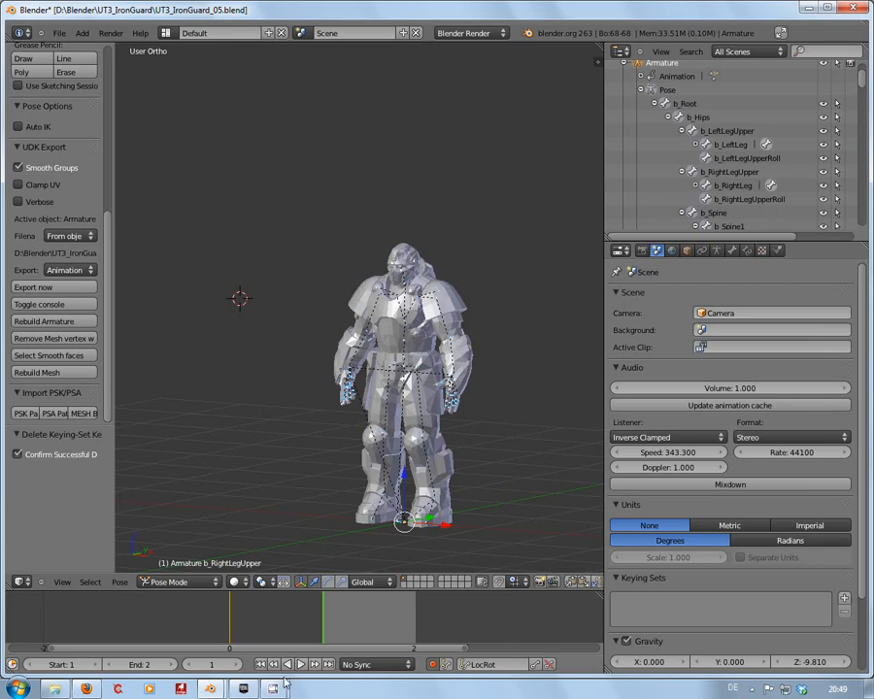
mouse_move(275, 690)
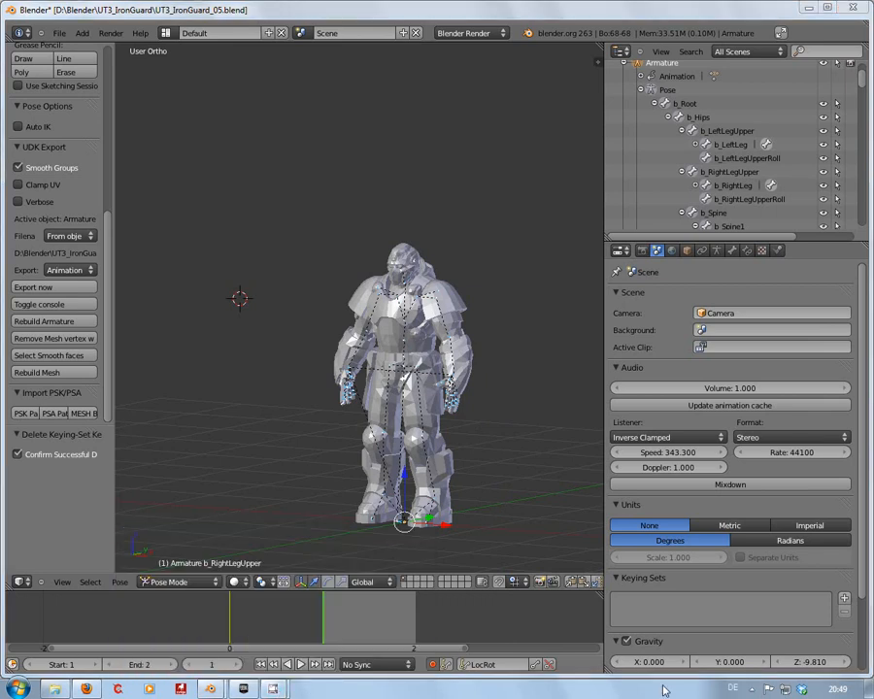
click(751, 690)
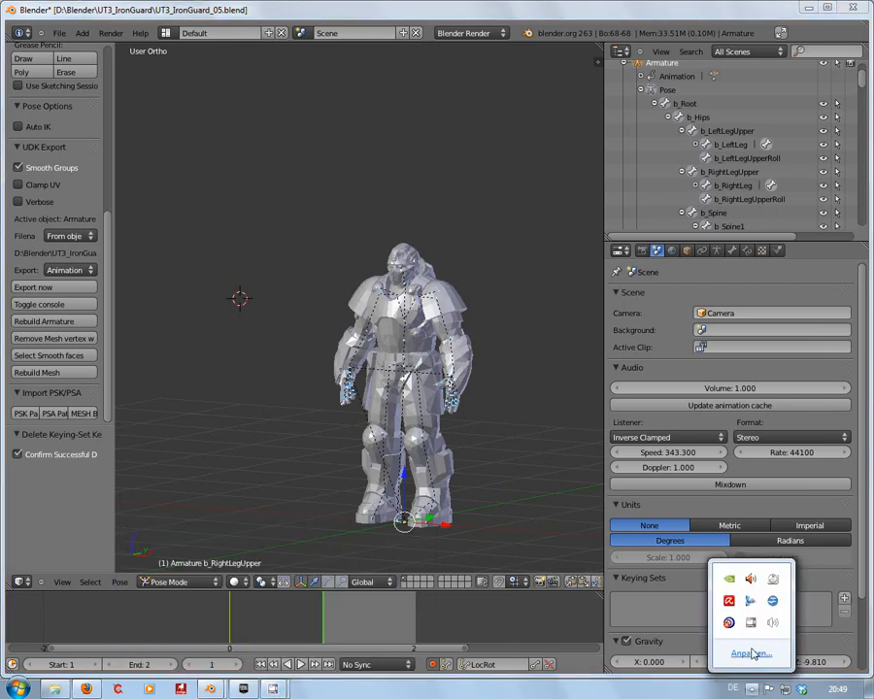